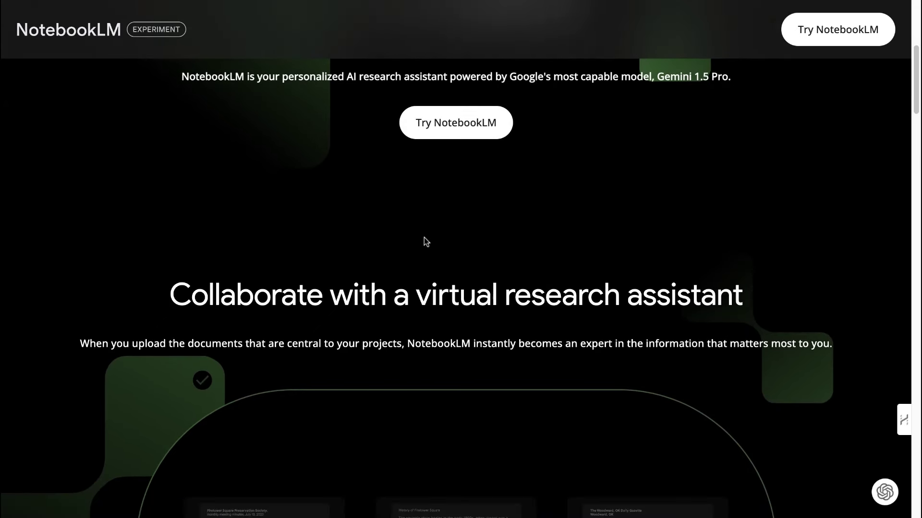
# Look through the NotebookLM landing page, examining the research assistant, notebook guide and inline citation sections
pyautogui.scroll(-5, 560, 255)
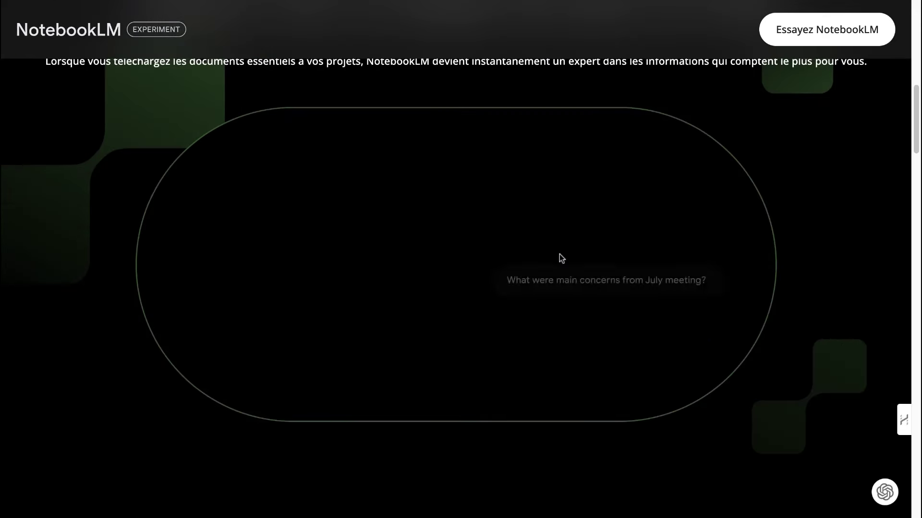
pyautogui.scroll(-1, 416, 209)
pyautogui.scroll(-5, 416, 209)
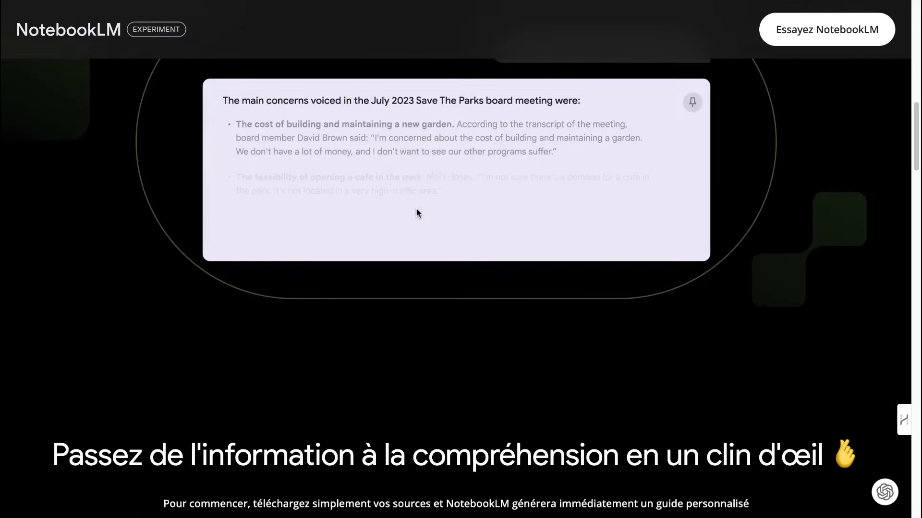
pyautogui.scroll(-1, 461, 259)
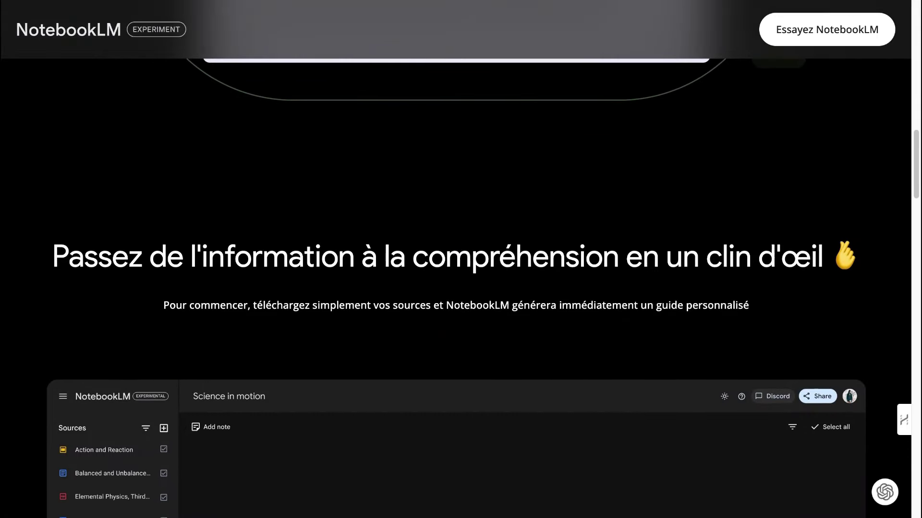
pyautogui.scroll(-5, 460, 259)
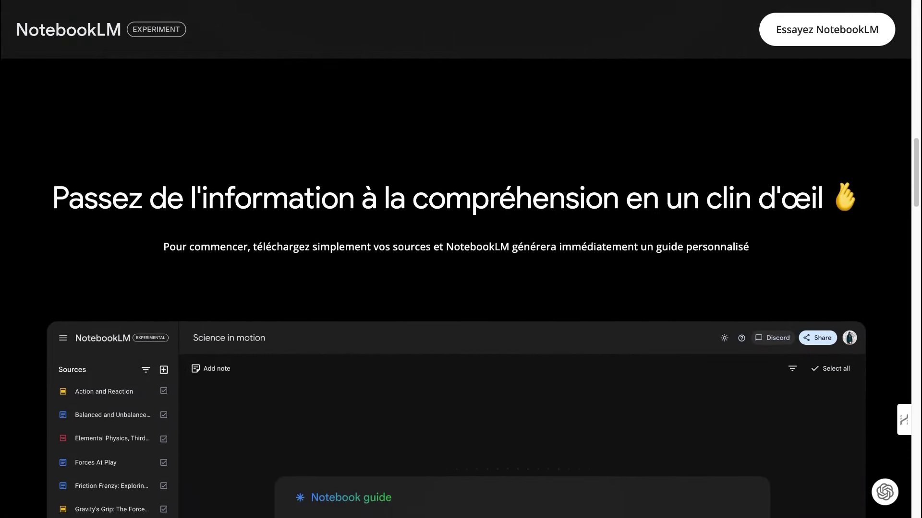
pyautogui.scroll(-4, 461, 259)
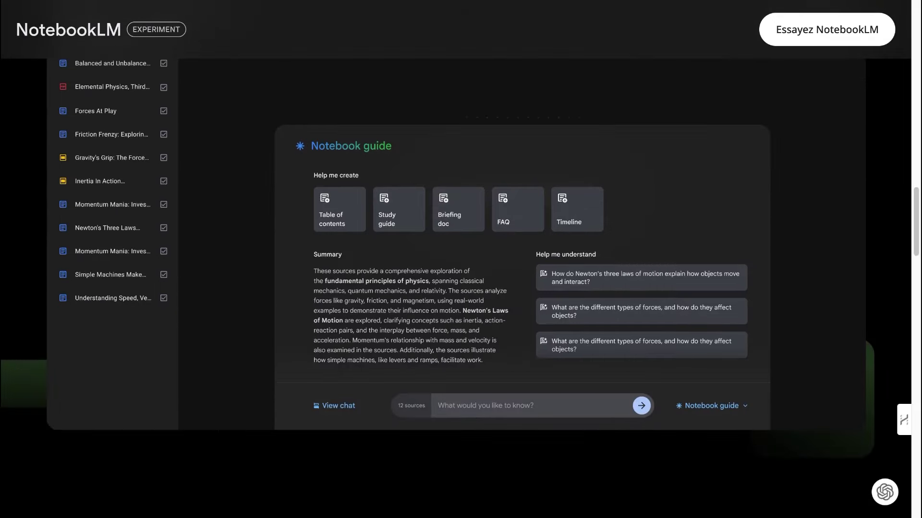
pyautogui.scroll(-1, 461, 259)
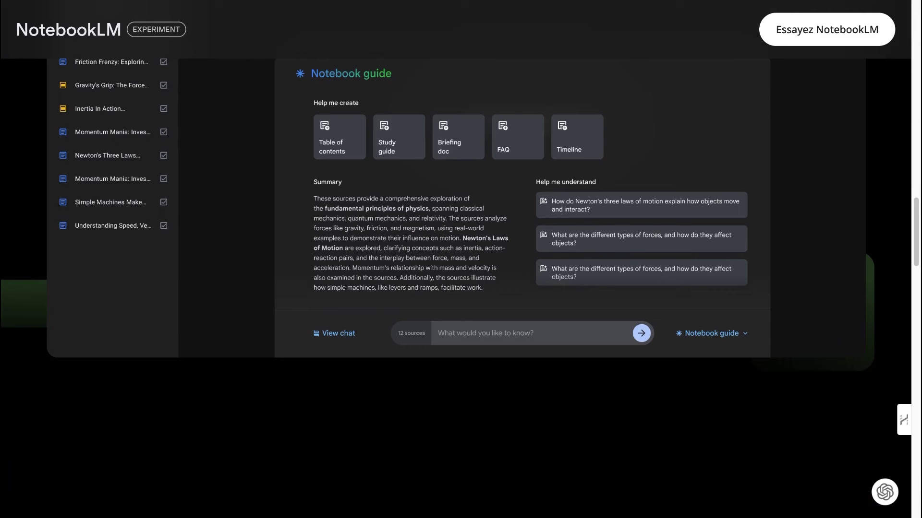
pyautogui.scroll(-1, 461, 259)
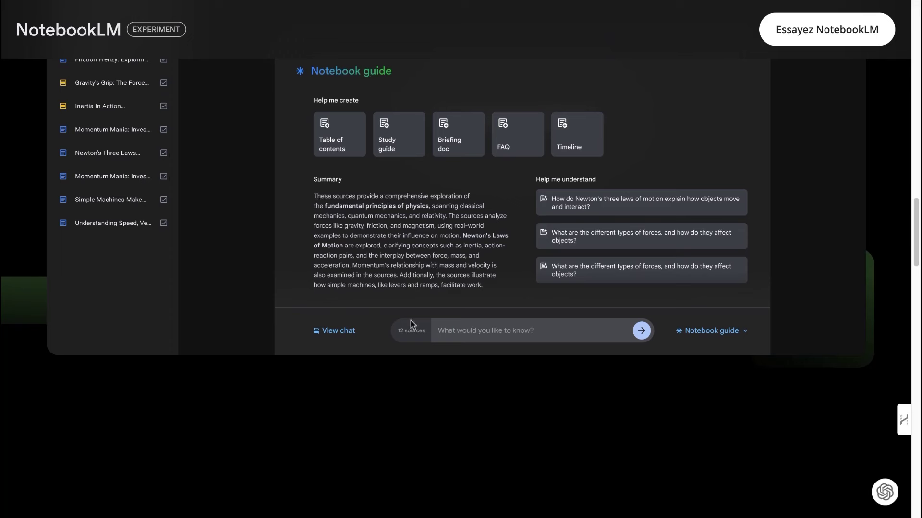
pyautogui.scroll(-3, 377, 325)
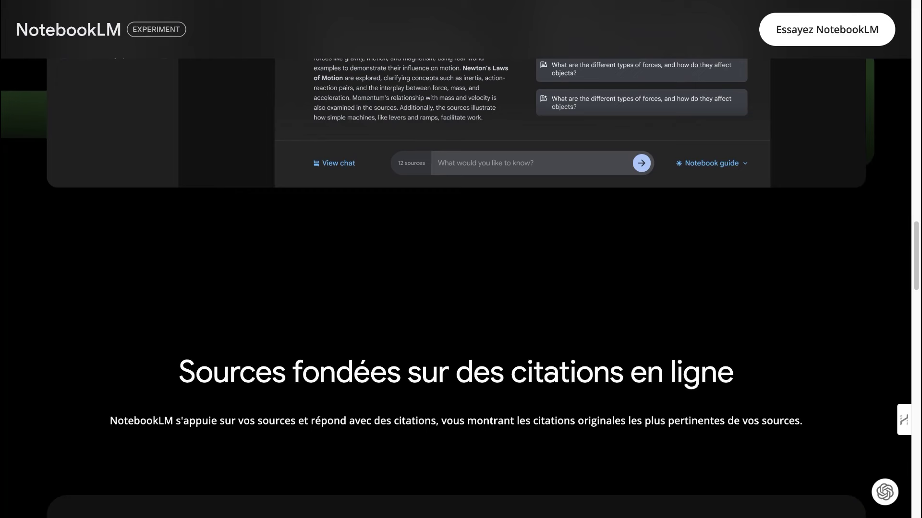
pyautogui.scroll(-3, 461, 288)
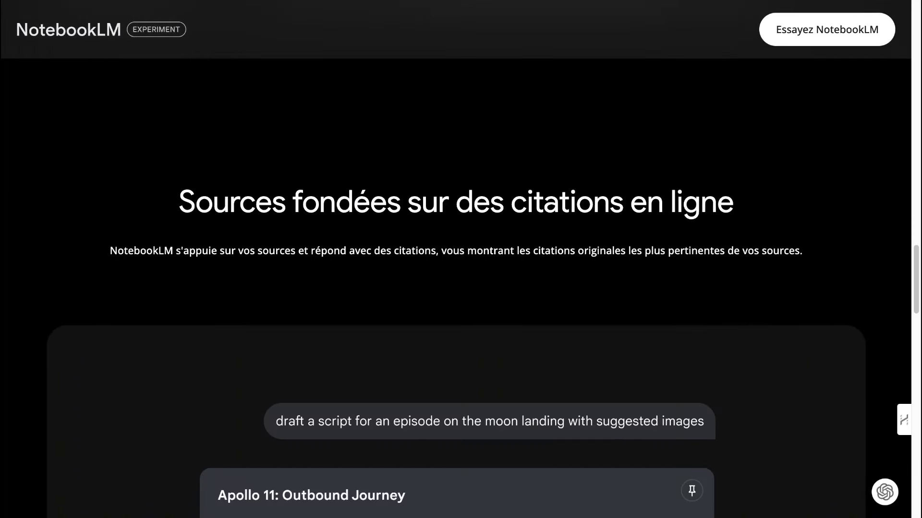
pyautogui.scroll(-8, 461, 259)
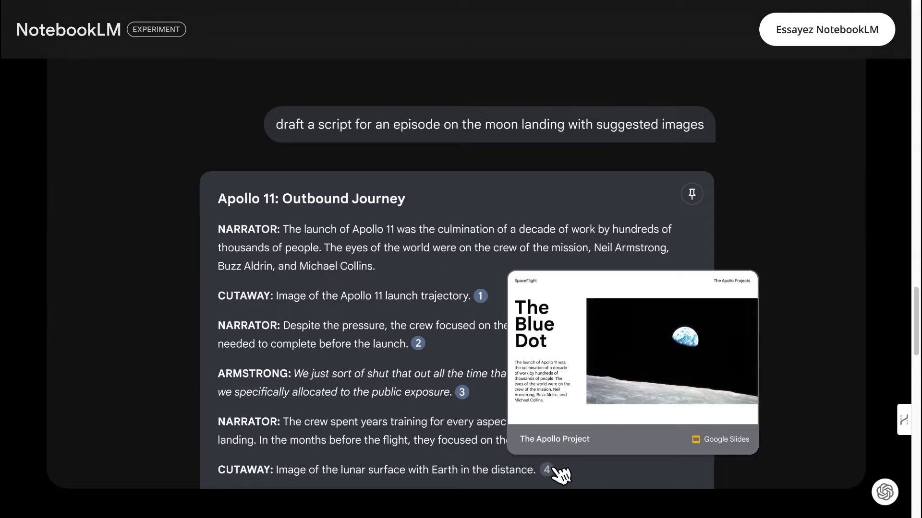
# Create a new notebook in NotebookLM and review its source options, supported file types and source limit
pyautogui.click(853, 40)
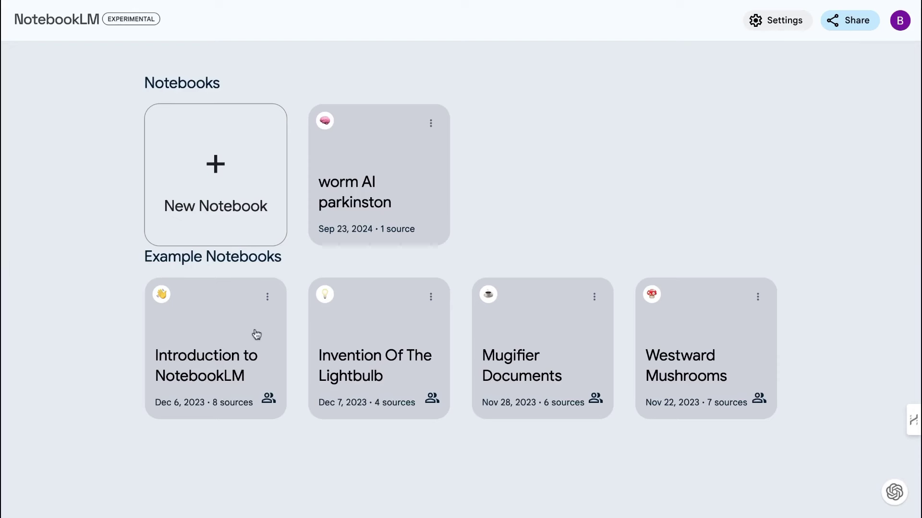
pyautogui.click(219, 173)
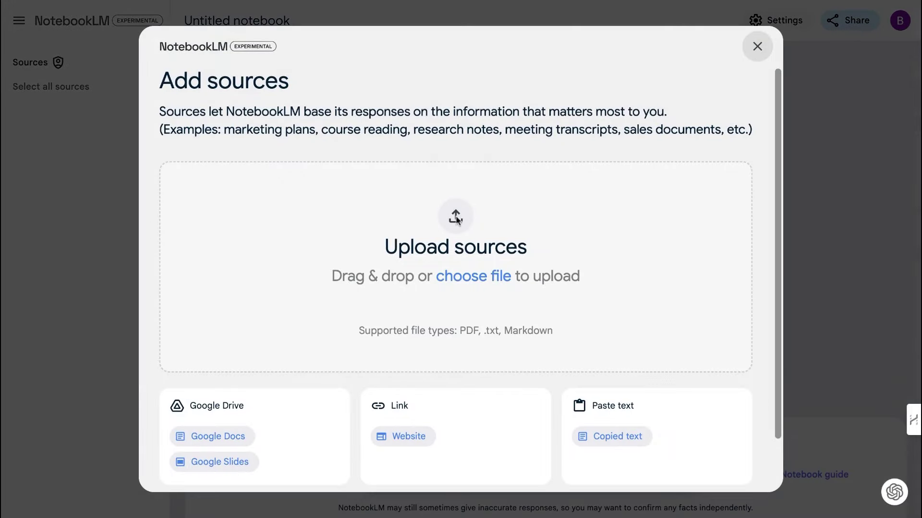
pyautogui.scroll(-2, 545, 264)
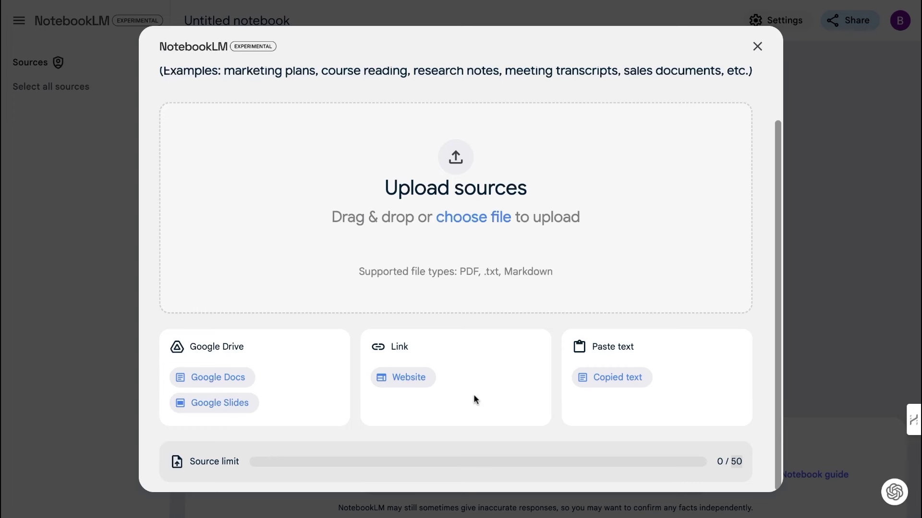
pyautogui.moveTo(552, 271); pyautogui.dragTo(460, 272)
pyautogui.click(518, 272)
pyautogui.scroll(2, 509, 264)
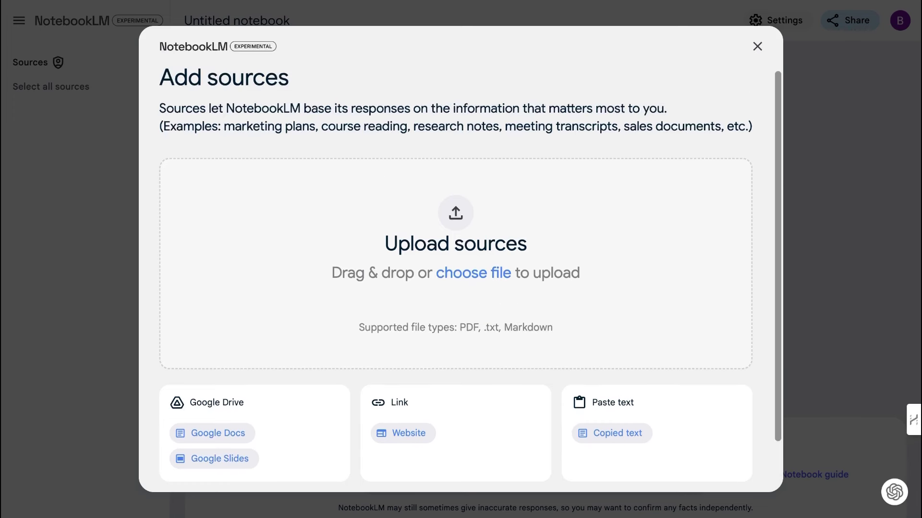
# Switch to Google News, open the Fortune article on Mira Murati leaving OpenAI and reject all cookies
pyautogui.scroll(-1, 489, 258)
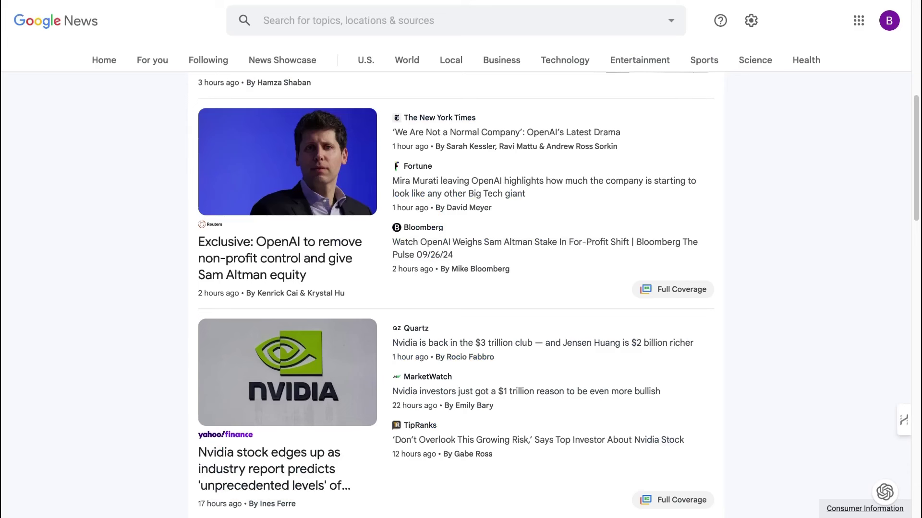
pyautogui.scroll(1, 599, 323)
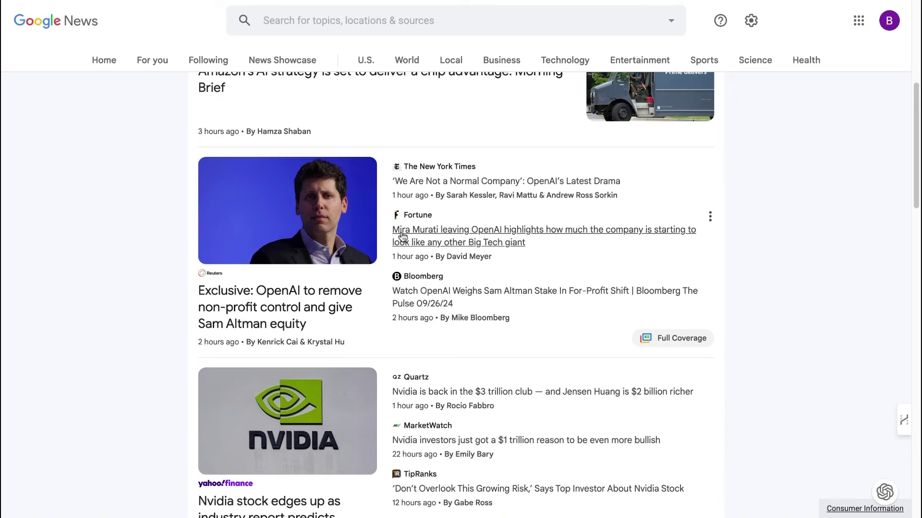
pyautogui.click(522, 234)
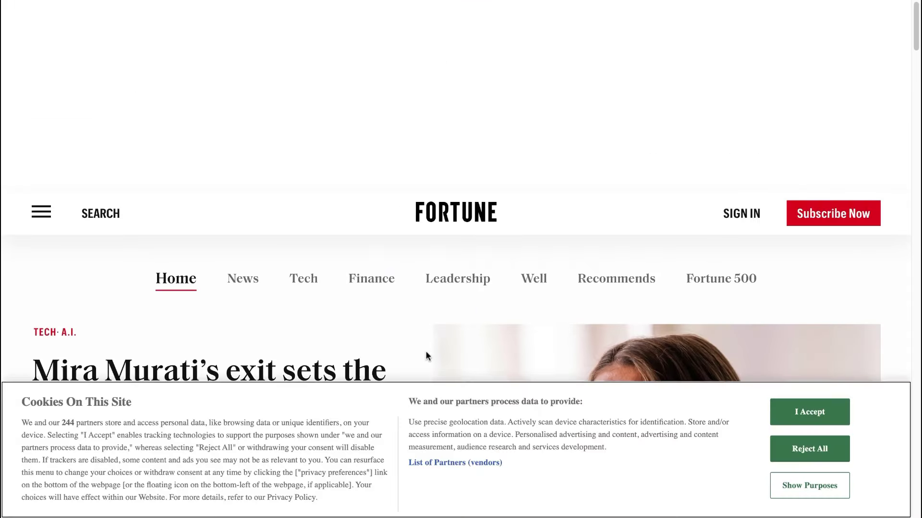
pyautogui.click(801, 456)
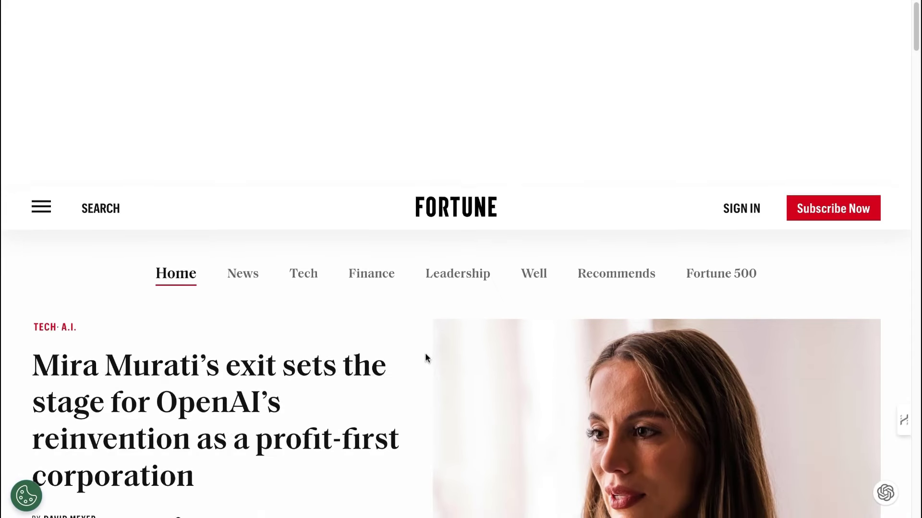
# Read through the Fortune article on Mira Murati's exit in its French translation
pyautogui.scroll(-2, 426, 355)
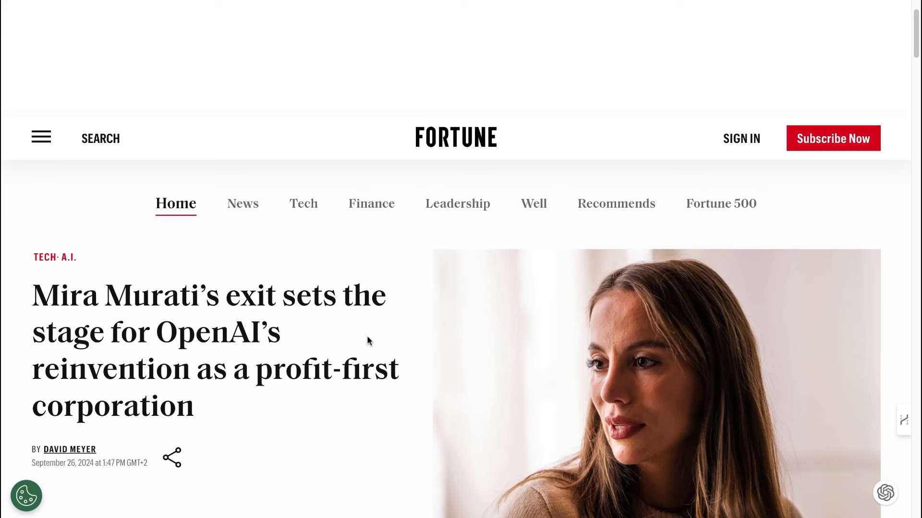
pyautogui.scroll(-1, 259, 319)
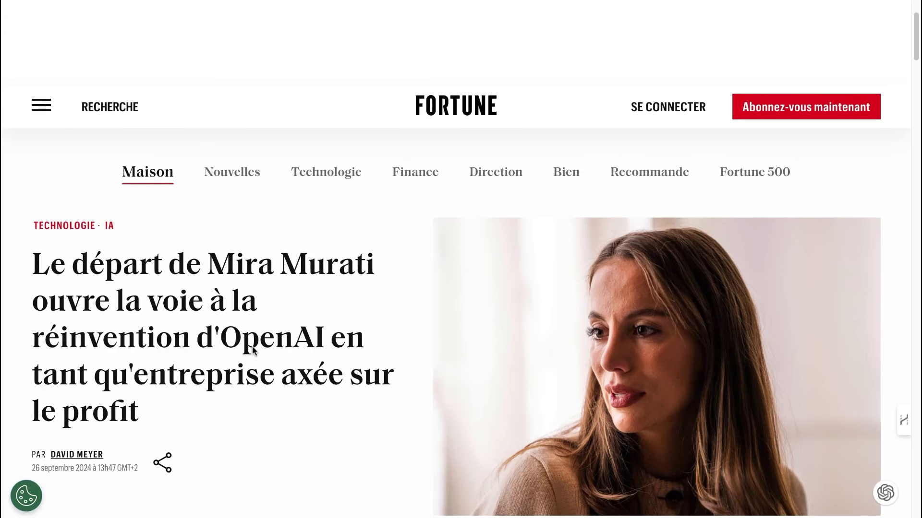
pyautogui.scroll(-1, 253, 351)
pyautogui.scroll(-1, 253, 350)
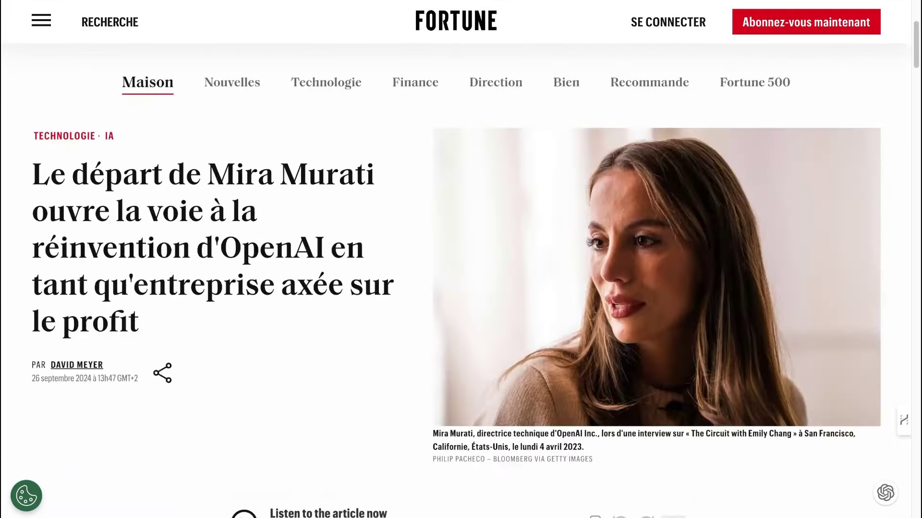
pyautogui.scroll(-10, 455, 279)
pyautogui.scroll(-20, 461, 278)
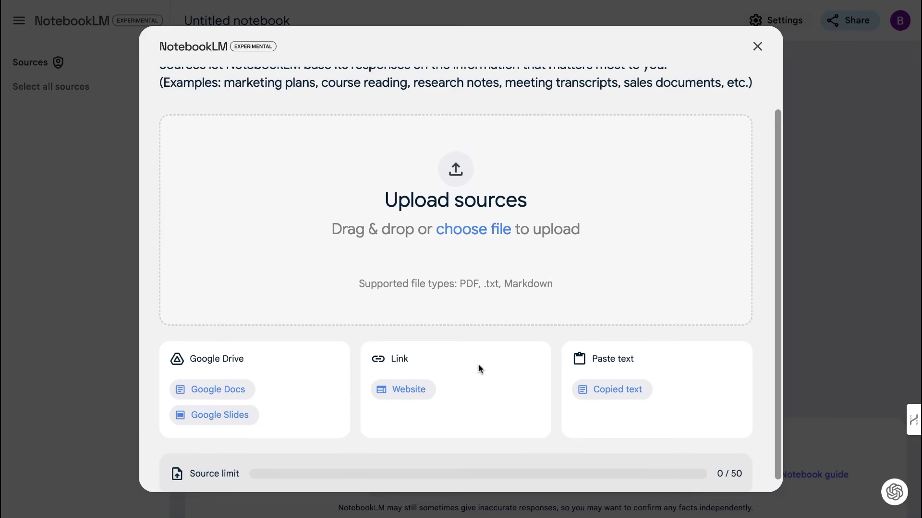
pyautogui.click(408, 389)
pyautogui.click(292, 189)
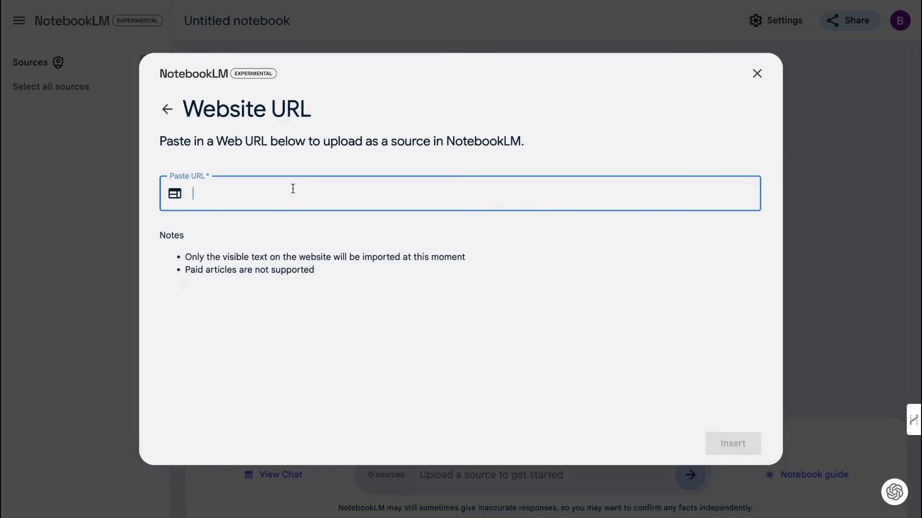
pyautogui.write('https://fortune.com/2024/09/26/mira-murati-exit-openai-altman-for-profit-investors-coup/')
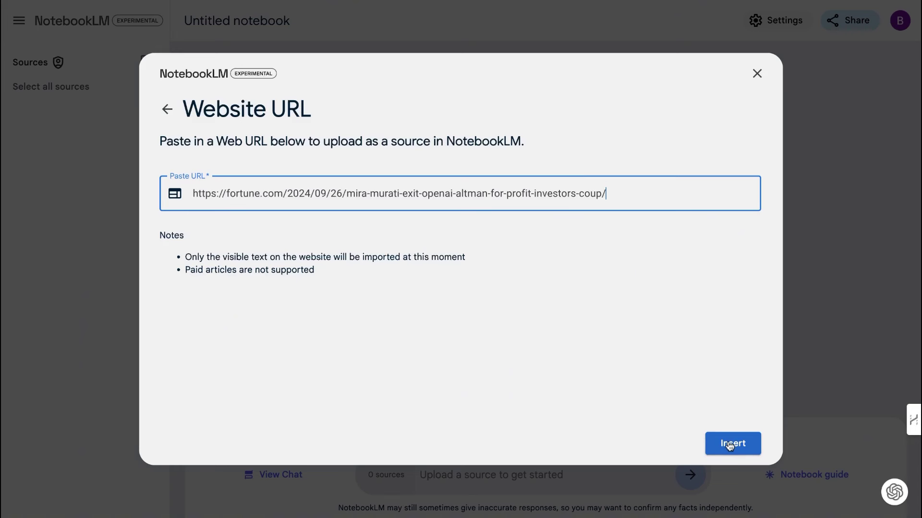
pyautogui.moveTo(224, 256); pyautogui.dragTo(332, 257)
pyautogui.click(249, 255)
pyautogui.tripleClick(249, 254)
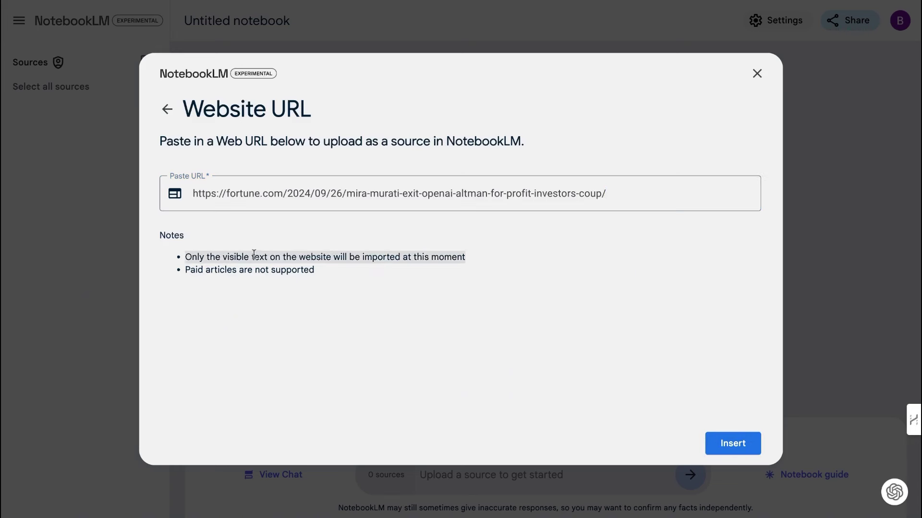
pyautogui.click(368, 260)
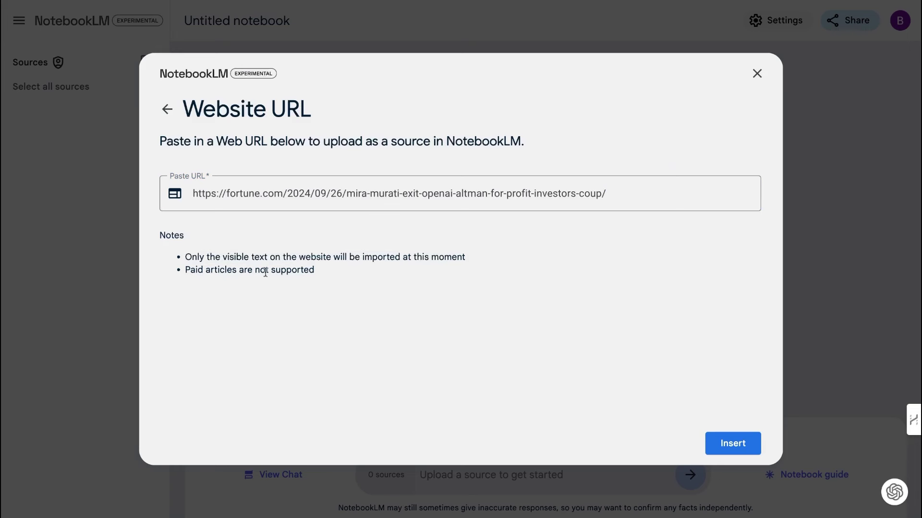
pyautogui.tripleClick(249, 270)
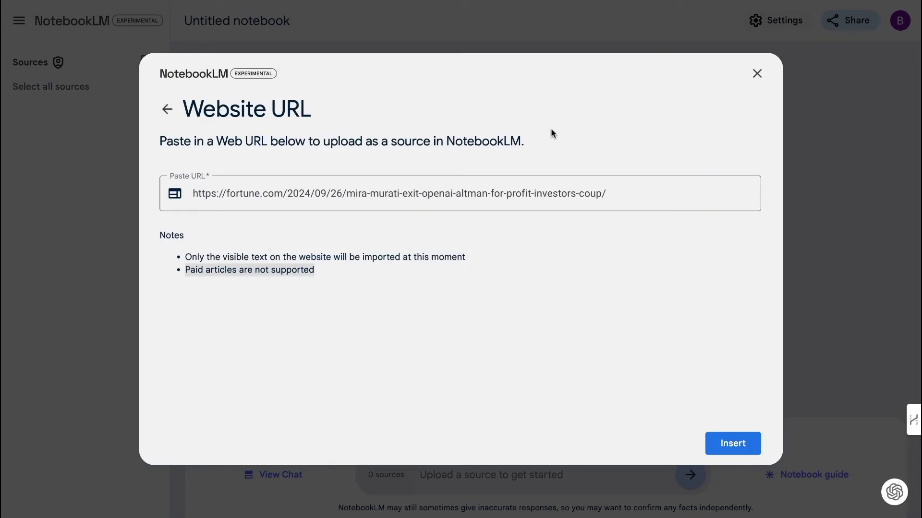
pyautogui.click(750, 439)
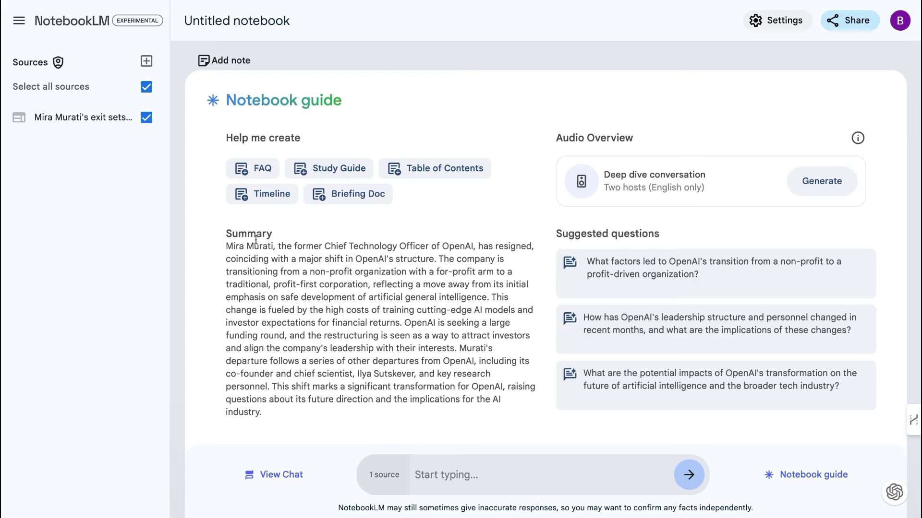
# Read the generated article summary in the notebook guide, in English and in French translation
pyautogui.moveTo(224, 234); pyautogui.dragTo(262, 412)
pyautogui.click(442, 225)
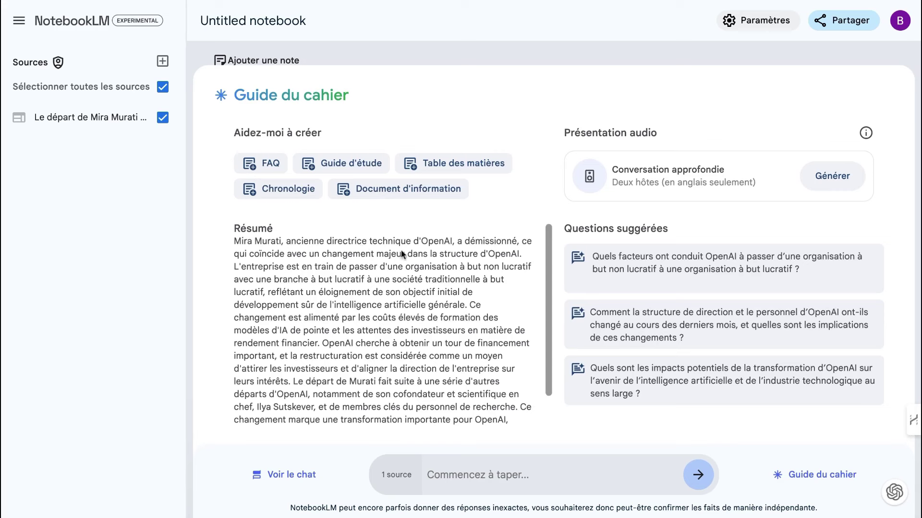
pyautogui.moveTo(235, 253); pyautogui.dragTo(513, 258)
pyautogui.click(440, 310)
pyautogui.scroll(-2, 440, 310)
pyautogui.scroll(2, 440, 310)
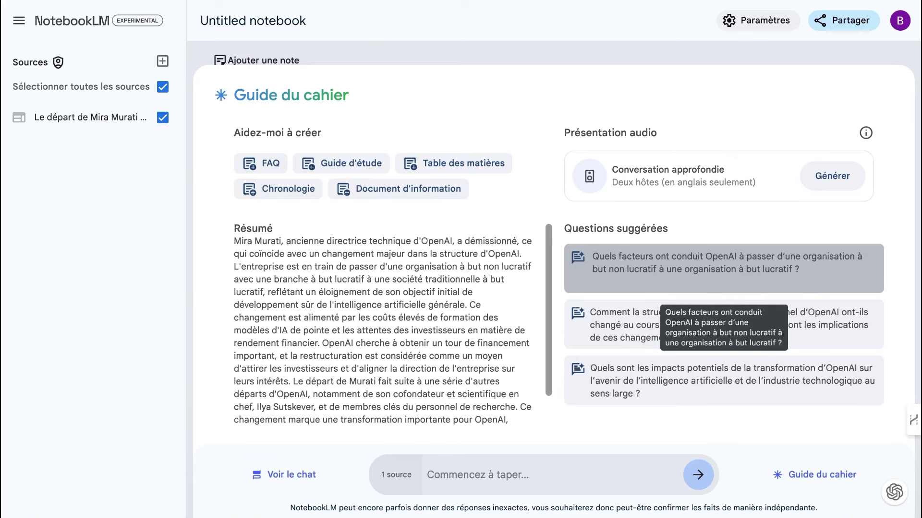
# Ask the suggested question about the factors behind OpenAI's shift from non-profit to for-profit and review the answer
pyautogui.click(672, 283)
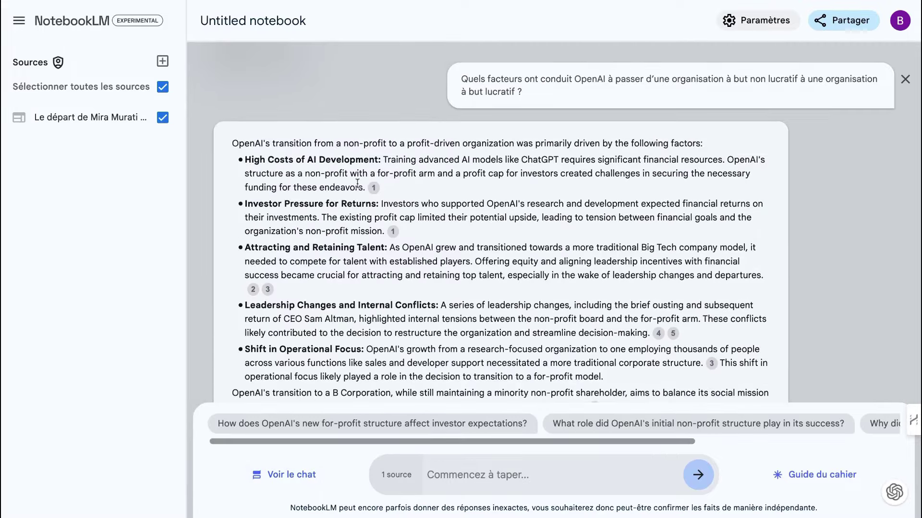
pyautogui.scroll(-3, 384, 158)
pyautogui.scroll(3, 420, 156)
# Review the source types that can be added to the notebook, including website links and copied text
pyautogui.click(162, 61)
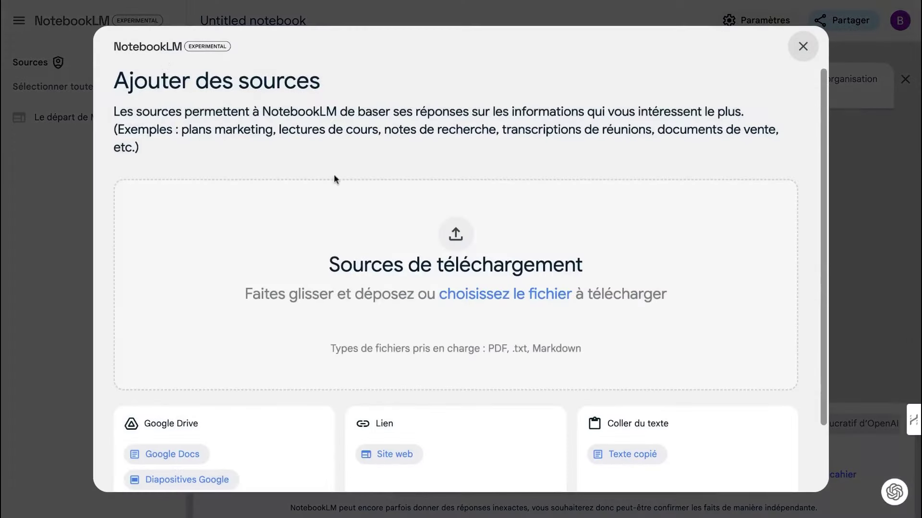
pyautogui.scroll(-2, 366, 284)
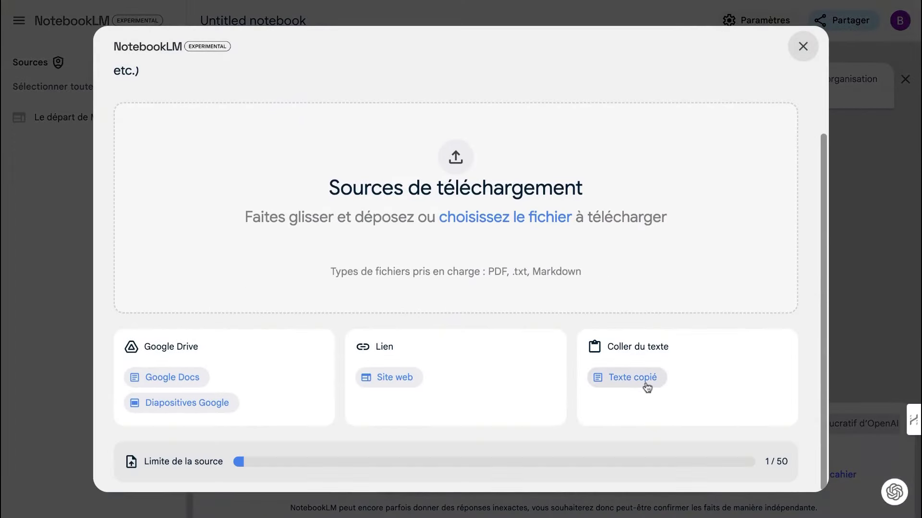
pyautogui.click(801, 46)
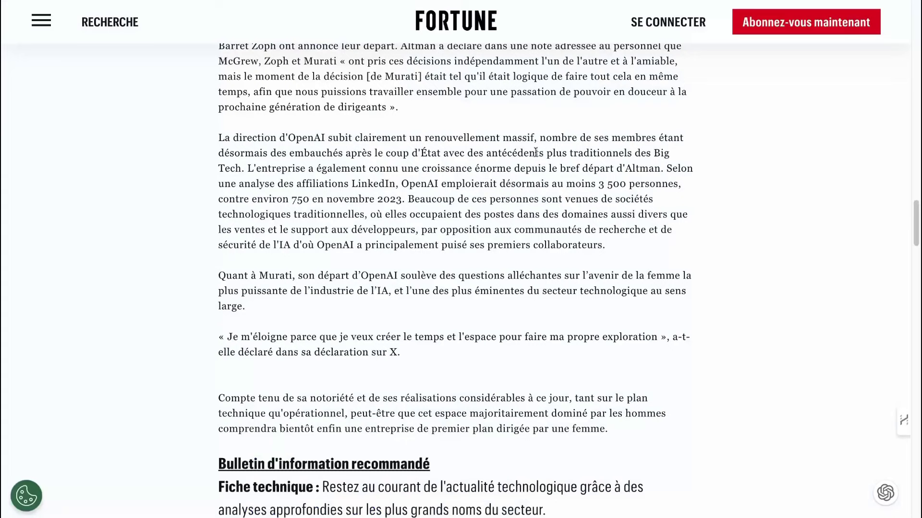
# Switch to Google News and open the New York Times article "'We Are Not a Normal Company': OpenAI's Latest Drama"
pyautogui.scroll(12, 535, 153)
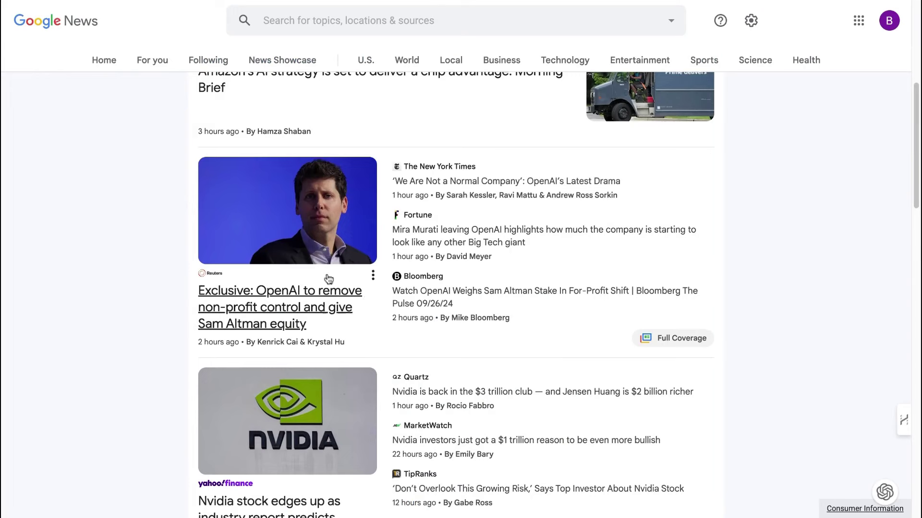
pyautogui.click(452, 182)
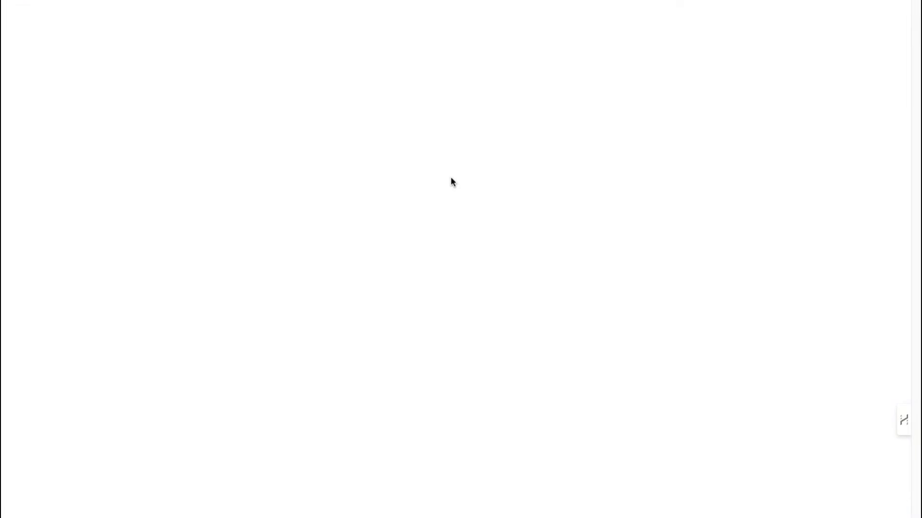
pyautogui.scroll(-5, 450, 206)
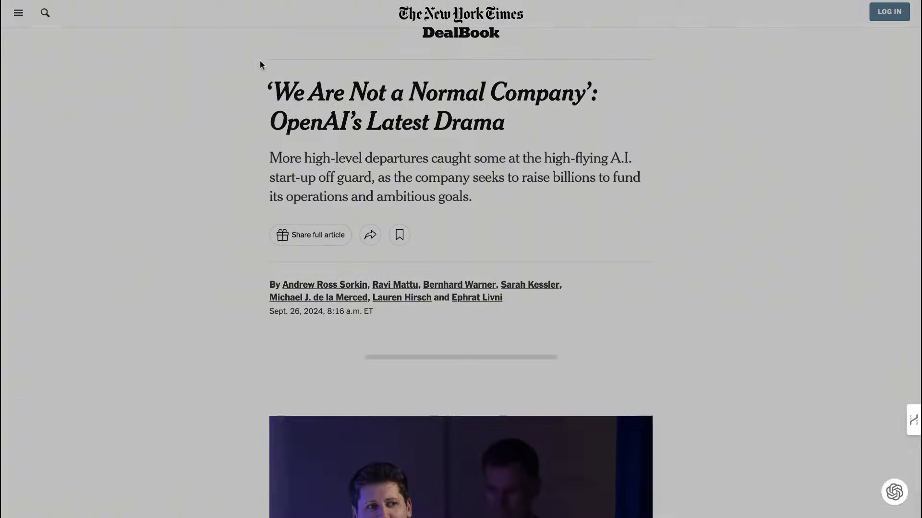
pyautogui.click(856, 445)
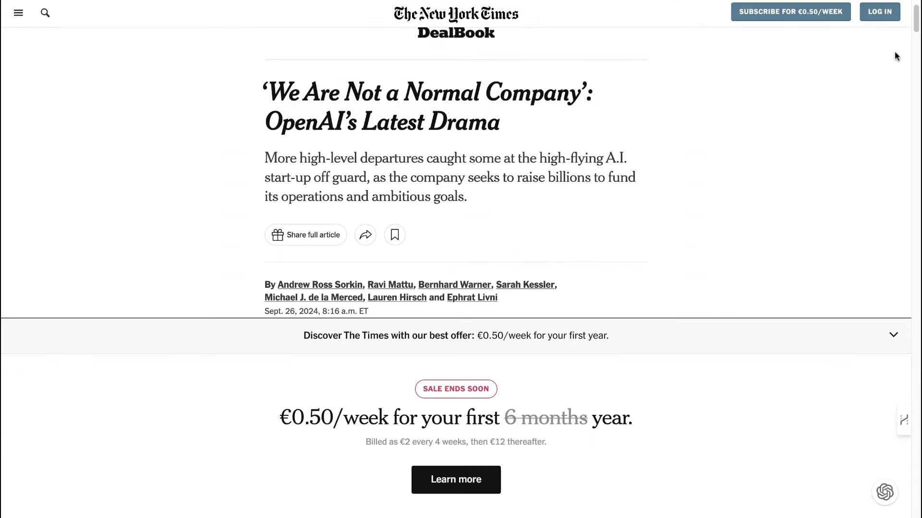
# Collapse the subscription offer, look through the New York Times article and copy its text starting from the headline
pyautogui.scroll(-15, 575, 360)
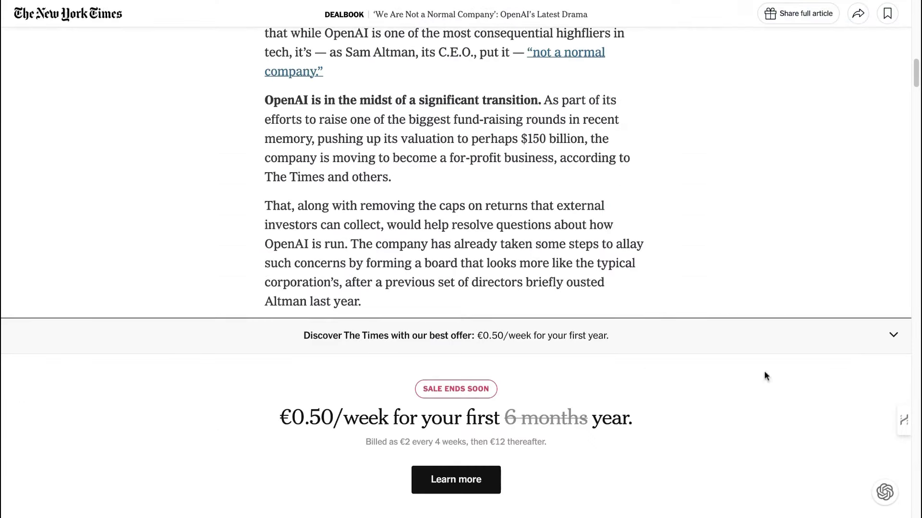
pyautogui.click(892, 336)
pyautogui.scroll(-10, 576, 374)
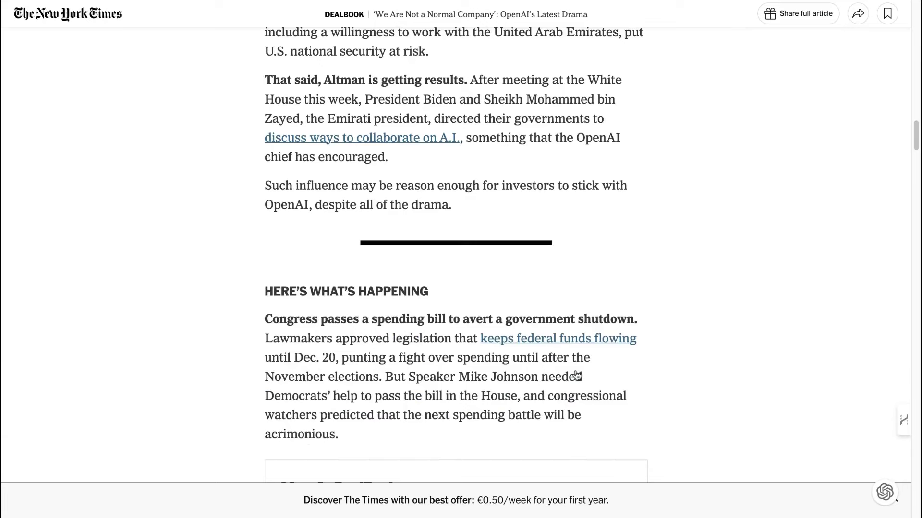
pyautogui.scroll(20, 360, 217)
pyautogui.scroll(15, 653, 118)
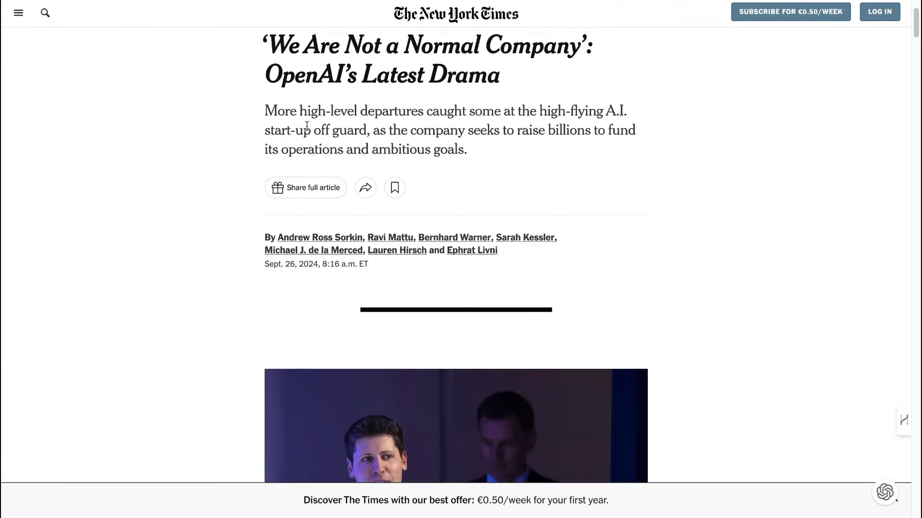
pyautogui.moveTo(267, 37); pyautogui.dragTo(392, 194)
pyautogui.scroll(2, 422, 352)
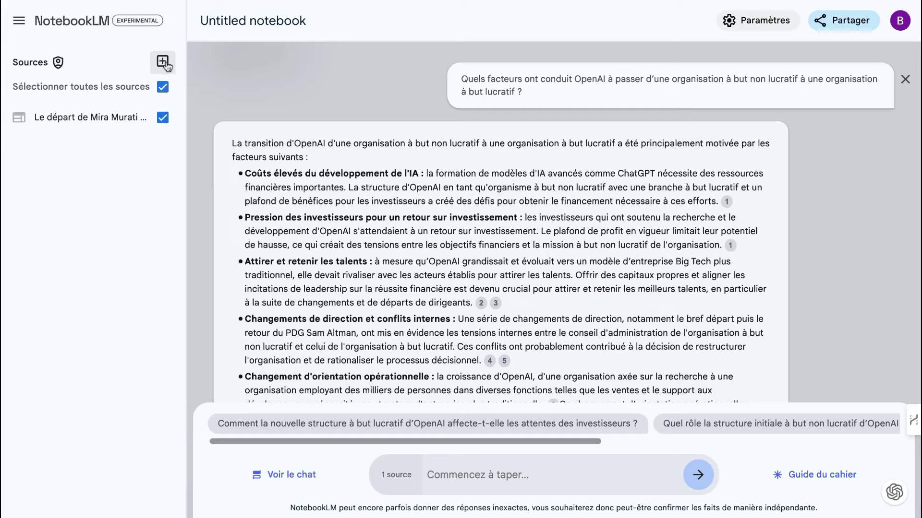
# Add the copied New York Times article text to the NotebookLM notebook as a pasted-text source
pyautogui.click(163, 60)
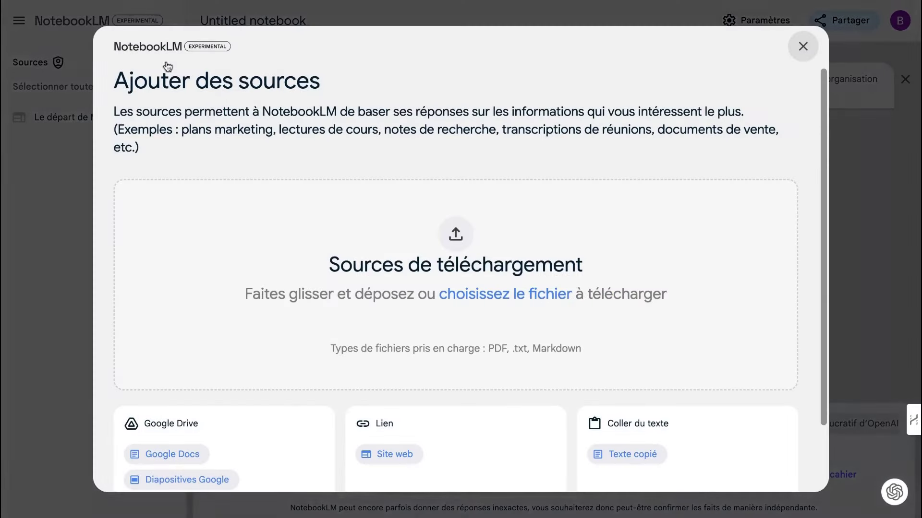
pyautogui.click(629, 461)
pyautogui.click(312, 251)
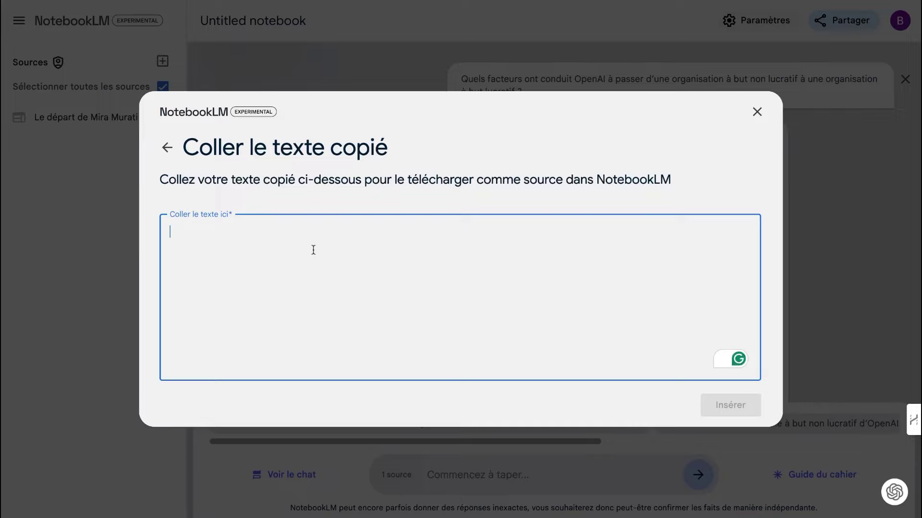
pyautogui.hotkey('ctrl', 'v')
pyautogui.click(729, 406)
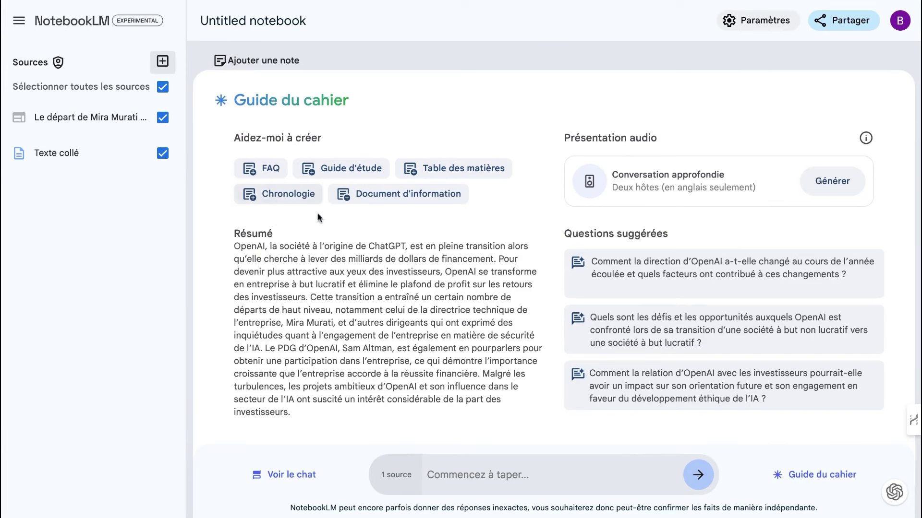
# Ask the notebook chat "donner un titre"
pyautogui.click(469, 480)
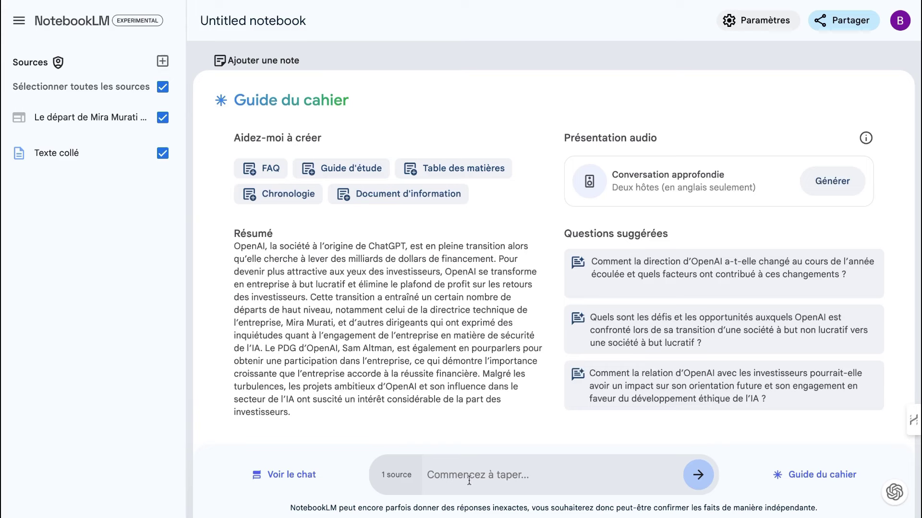
pyautogui.write('donner un titre')
pyautogui.press('Return')
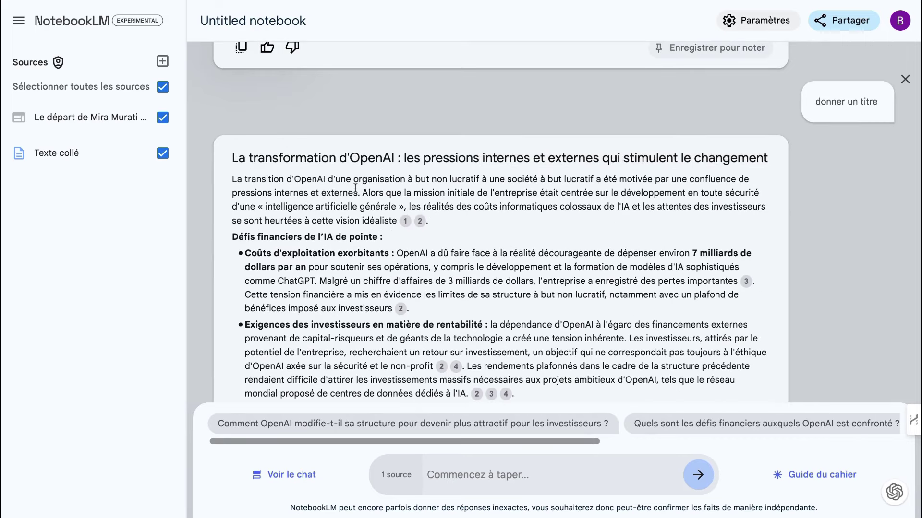
# Select "La transformation d'OpenAI" in the answer's heading and rename the notebook as "Vos notes enreg"
pyautogui.tripleClick(607, 158)
pyautogui.moveTo(398, 157); pyautogui.dragTo(395, 156)
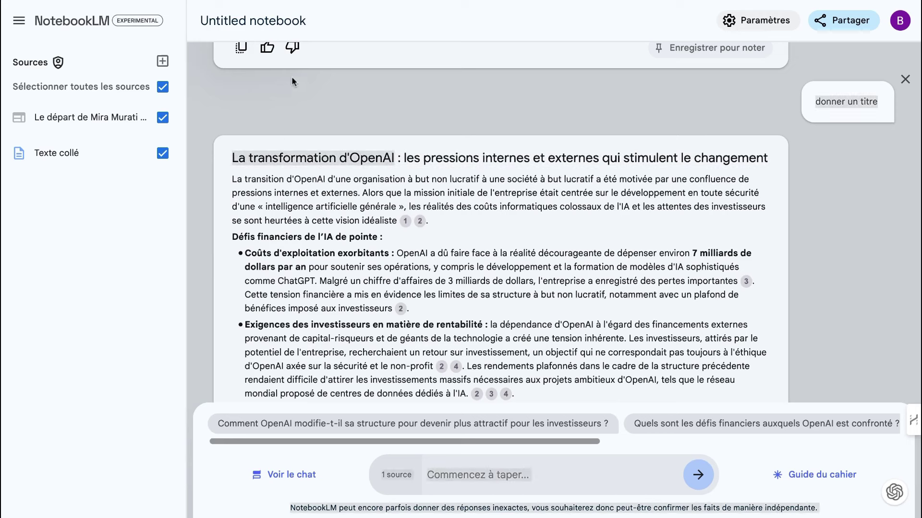
pyautogui.click(261, 20)
pyautogui.doubleClick(265, 19)
pyautogui.hotkey('ctrl', 'a')
pyautogui.hotkey('ctrl', 'v')
pyautogui.click(397, 83)
# Read to the end of the answer and ask the suggested question about concerns over Sam Altman's ambitious goals for OpenAI
pyautogui.scroll(-10, 477, 258)
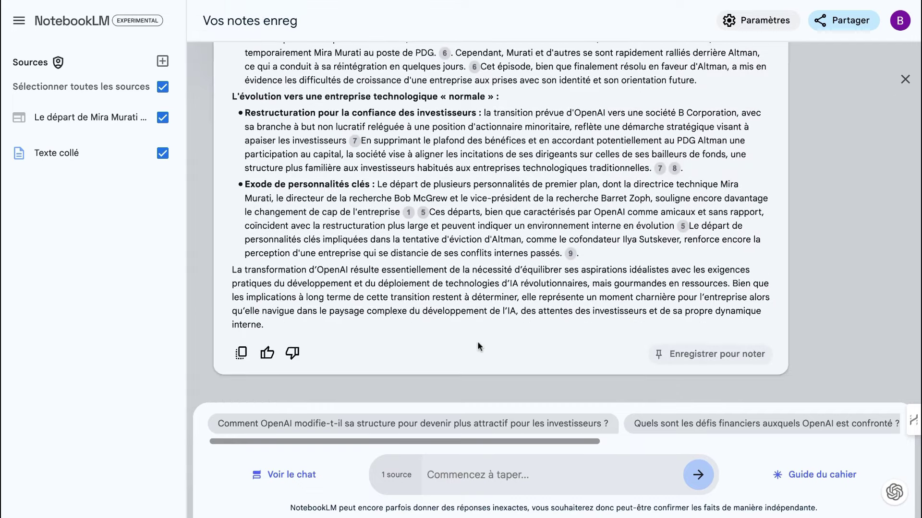
pyautogui.hscroll(5, 537, 439)
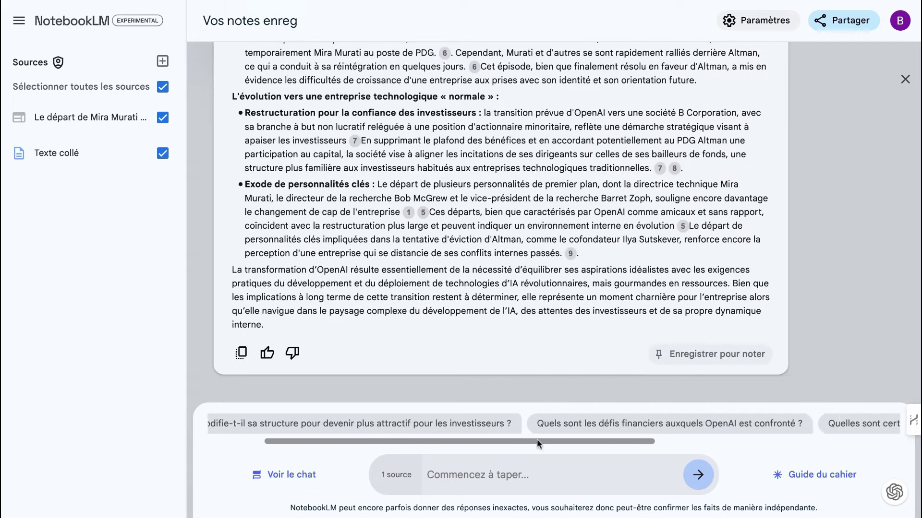
pyautogui.hscroll(5, 537, 428)
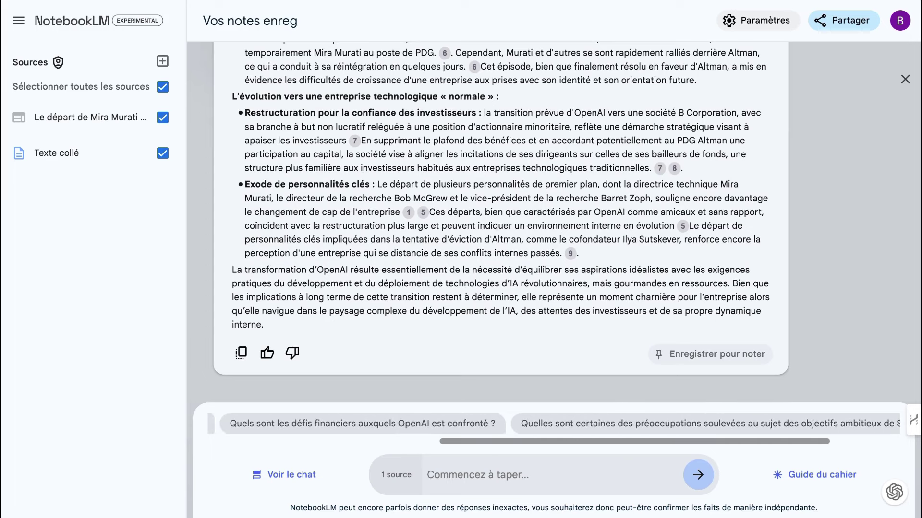
pyautogui.hscroll(2, 537, 427)
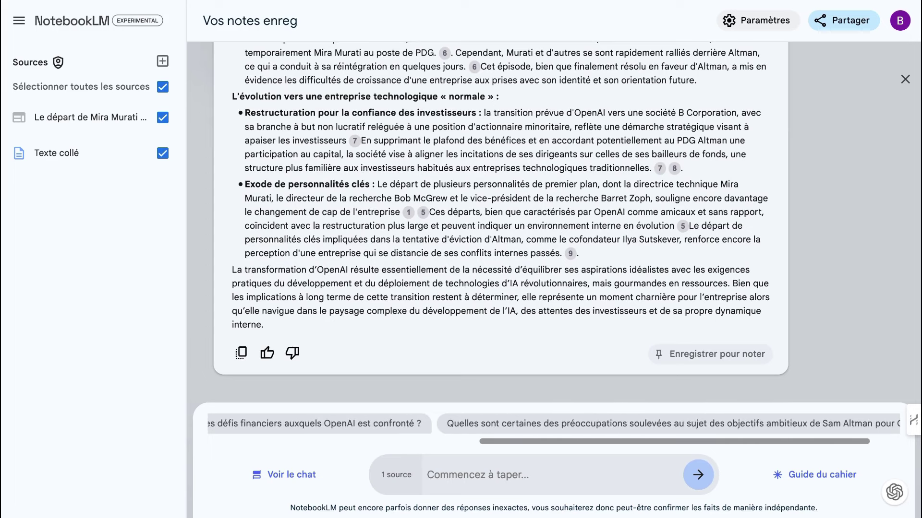
pyautogui.click(652, 423)
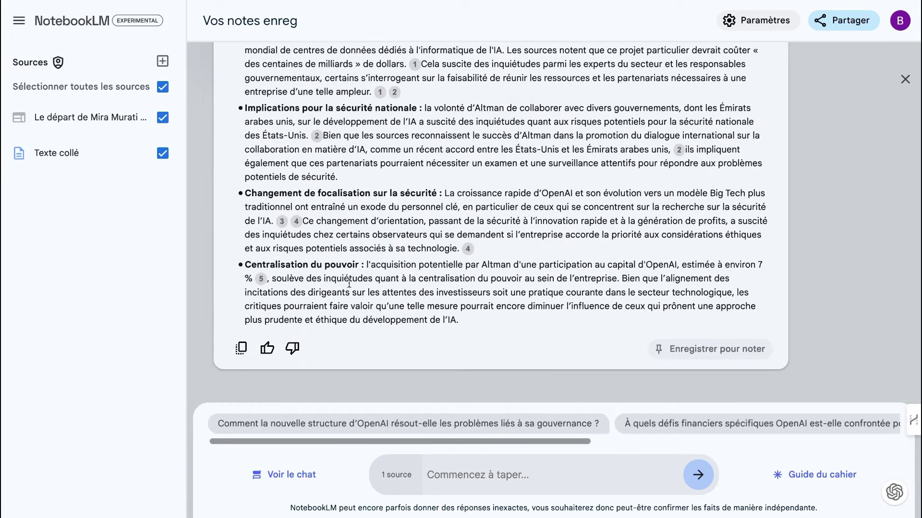
# Open citation 5 on Altman's potential equity stake and read the highlighted passages in the pasted-text source
pyautogui.click(260, 278)
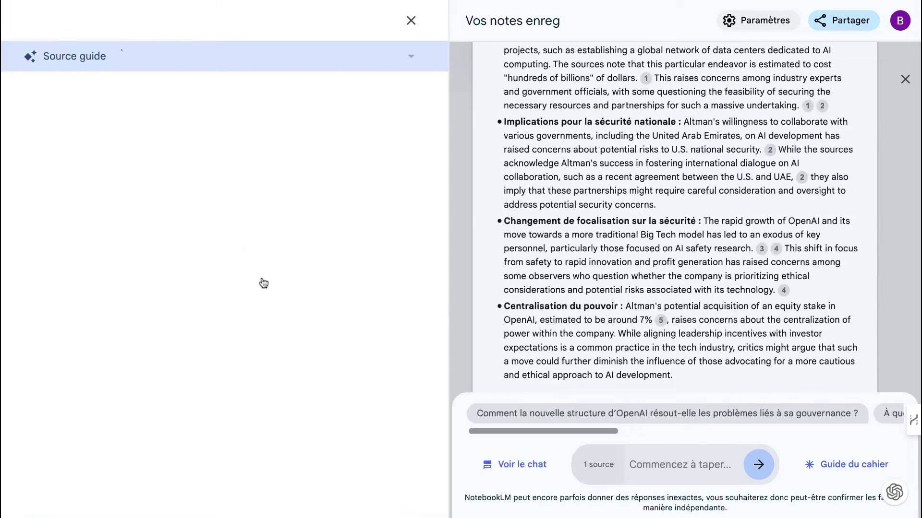
pyautogui.scroll(-4, 144, 340)
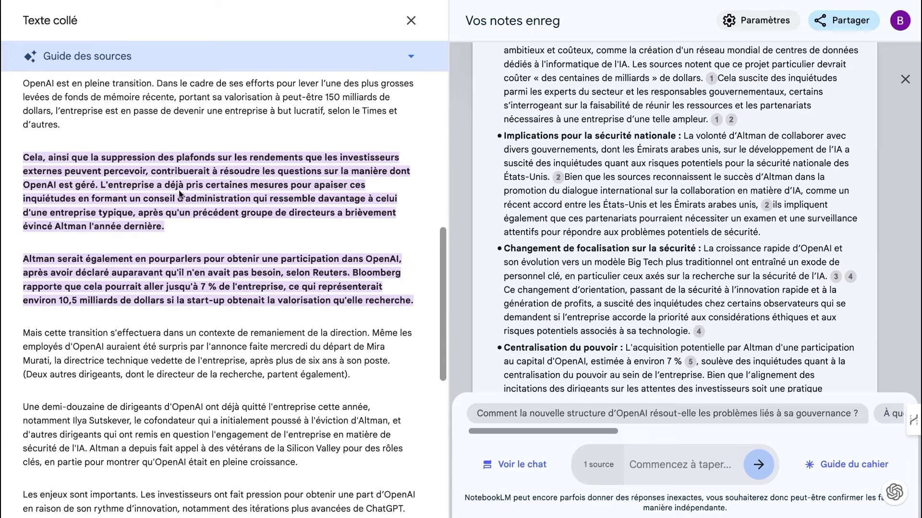
pyautogui.scroll(-1, 598, 206)
# Review the answer on Altman's ambitions from its start, including project feasibility, and compare it with the highlighted source passage
pyautogui.scroll(10, 614, 225)
pyautogui.scroll(-5, 634, 253)
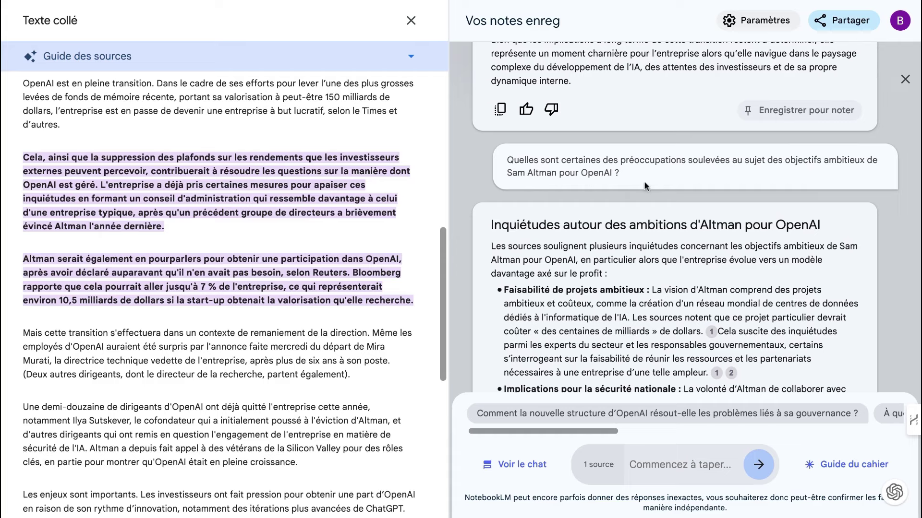
pyautogui.scroll(-2, 543, 259)
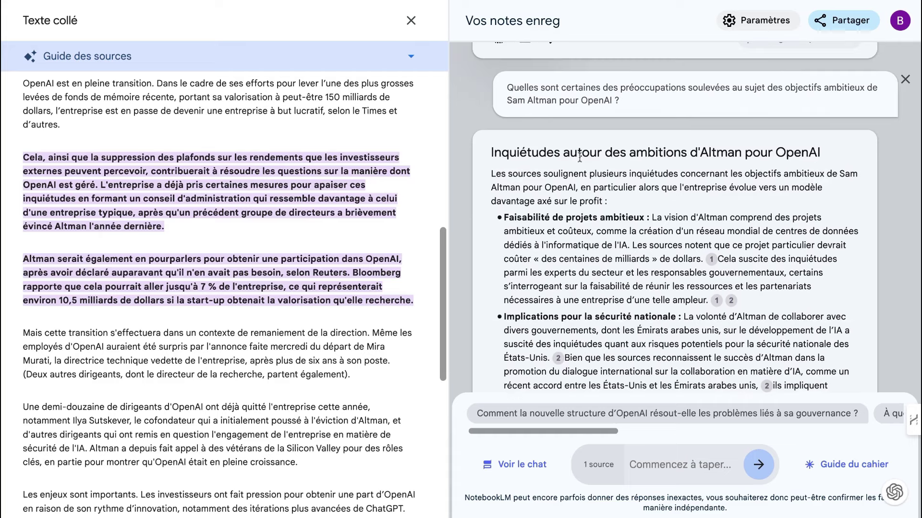
pyautogui.moveTo(508, 217); pyautogui.dragTo(644, 217)
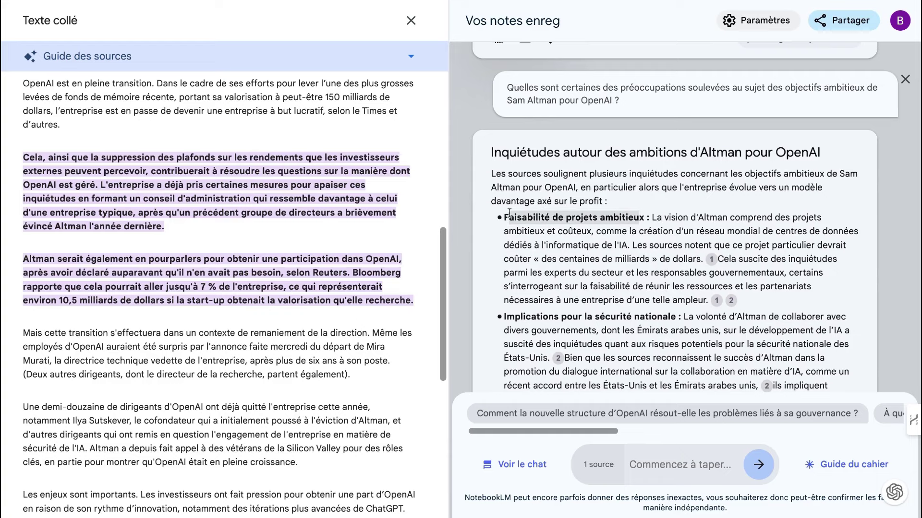
pyautogui.scroll(-3, 603, 296)
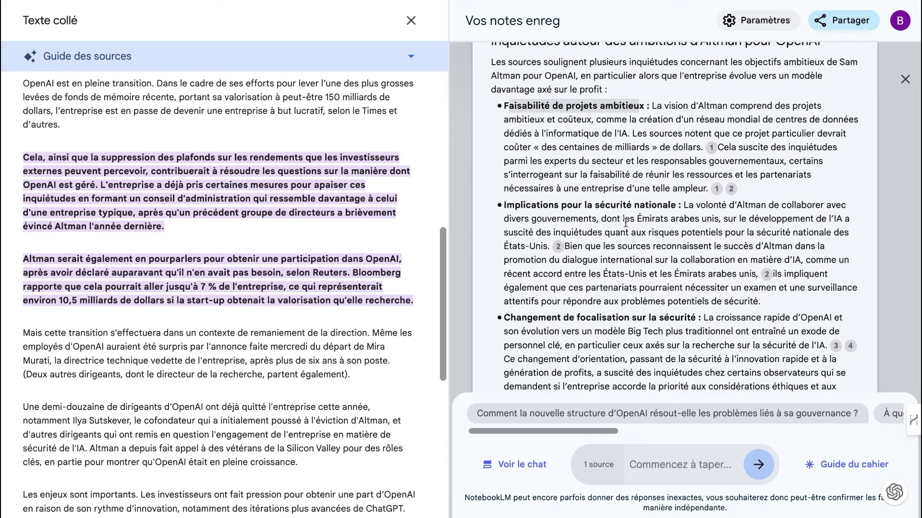
pyautogui.scroll(-1, 625, 223)
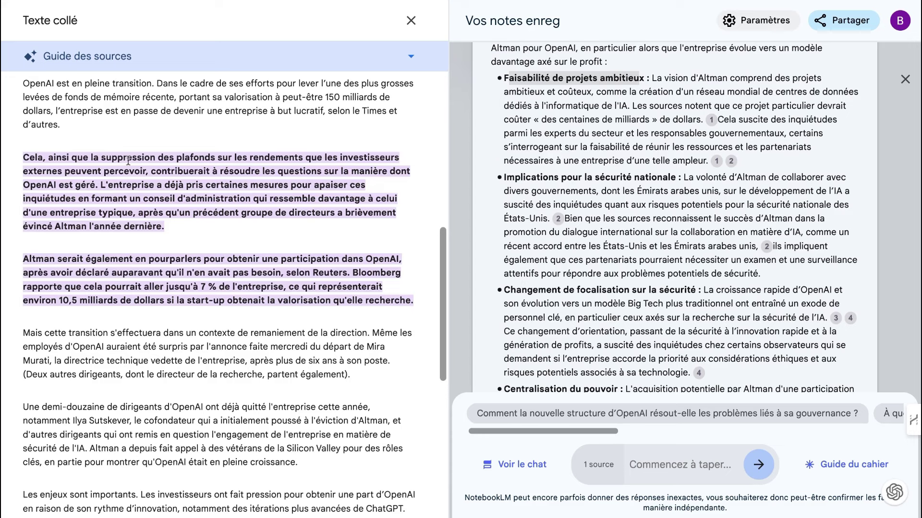
pyautogui.moveTo(38, 162); pyautogui.dragTo(216, 164)
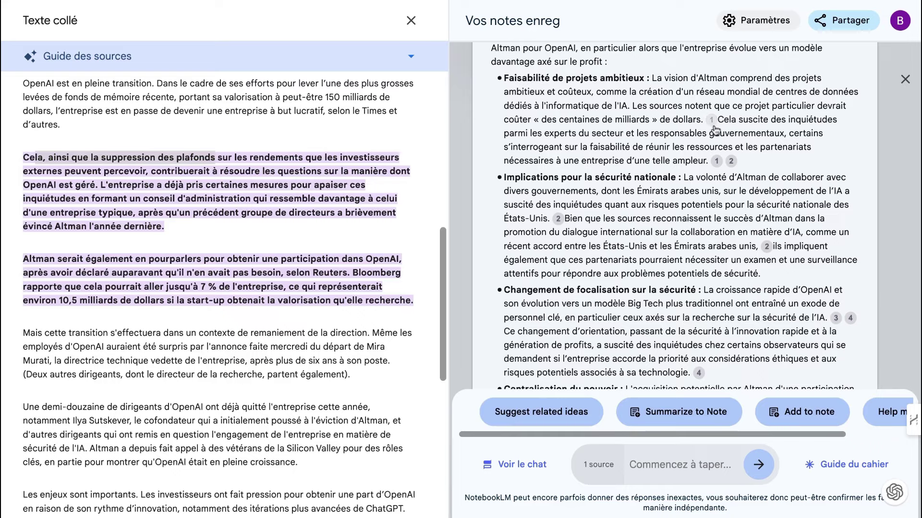
# Open citation 2 under the national security point and read the cited passages on feasibility and U.S. security risks in the source
pyautogui.click(557, 218)
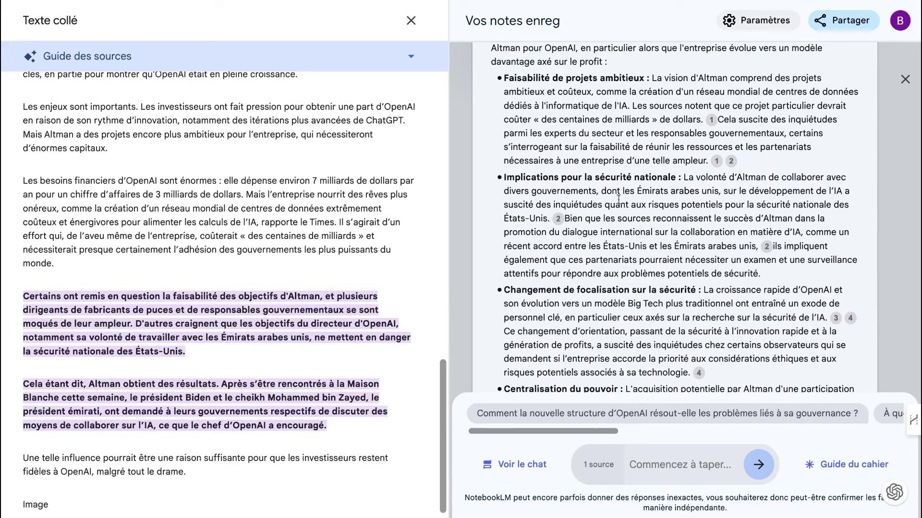
pyautogui.moveTo(72, 298); pyautogui.dragTo(325, 299)
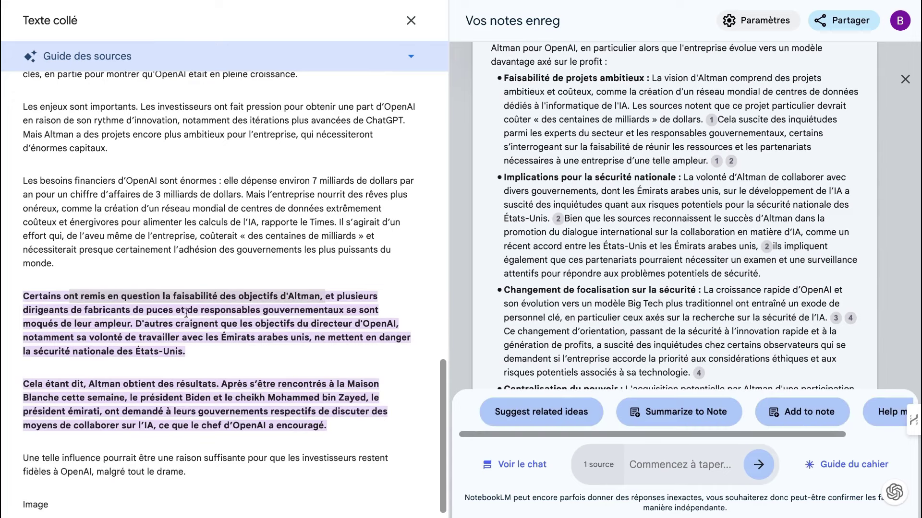
pyautogui.moveTo(111, 307); pyautogui.dragTo(23, 296)
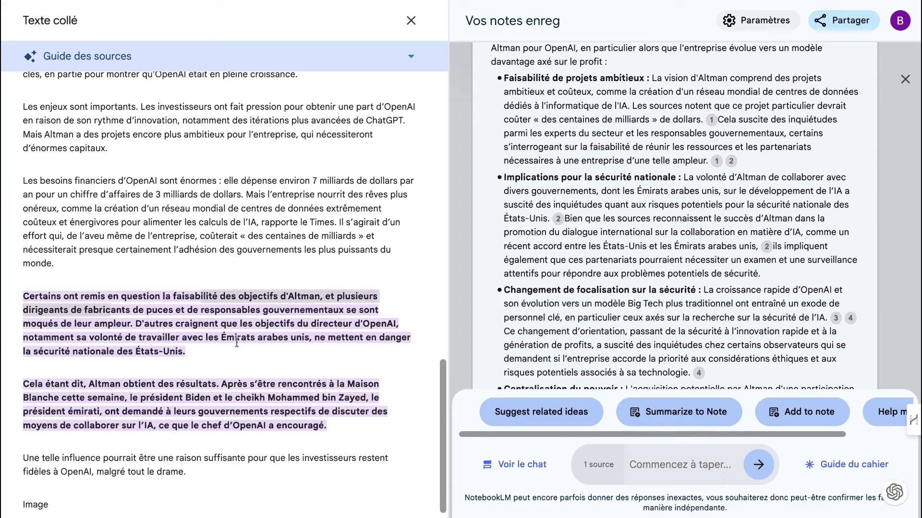
pyautogui.moveTo(152, 339); pyautogui.dragTo(328, 339)
pyautogui.moveTo(17, 357); pyautogui.dragTo(186, 354)
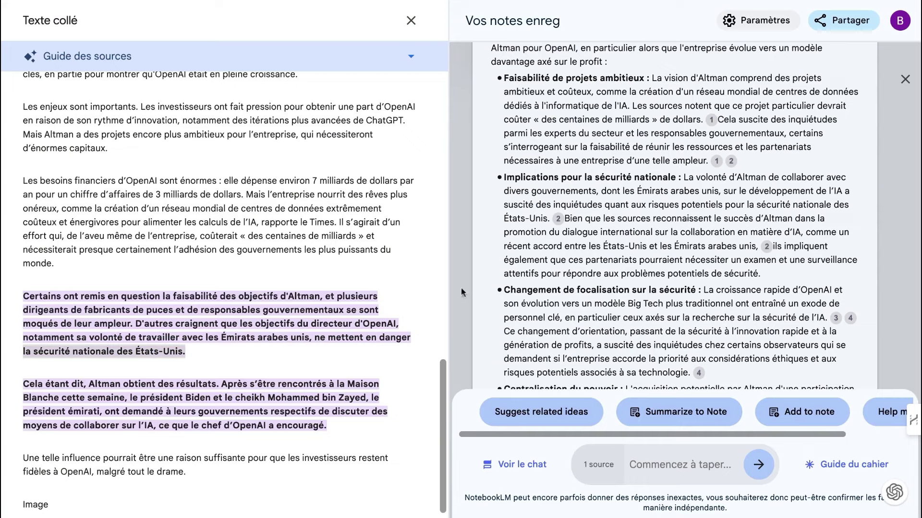
pyautogui.scroll(-1, 339, 314)
pyautogui.scroll(6, 359, 266)
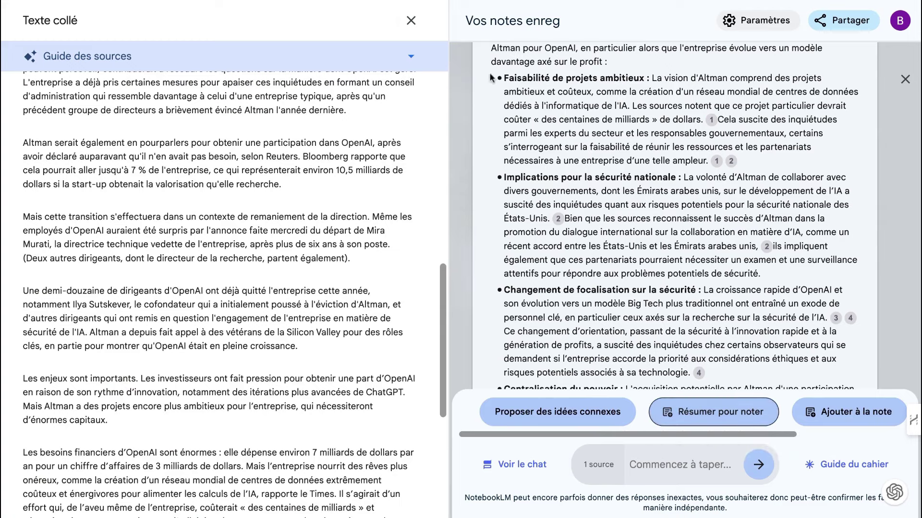
# Close the open pasted-text source and reopen the two-source OpenAI notebook from the notebook list
pyautogui.click(411, 20)
pyautogui.scroll(15, 340, 135)
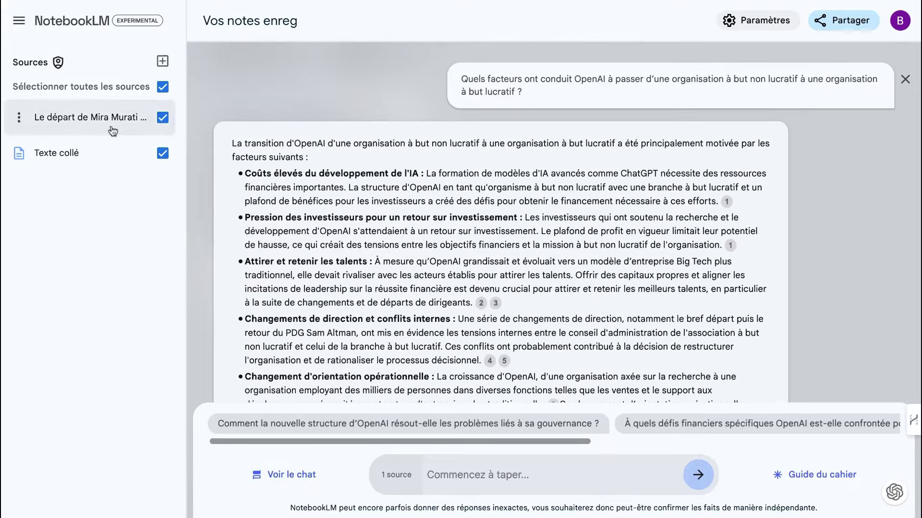
pyautogui.click(76, 23)
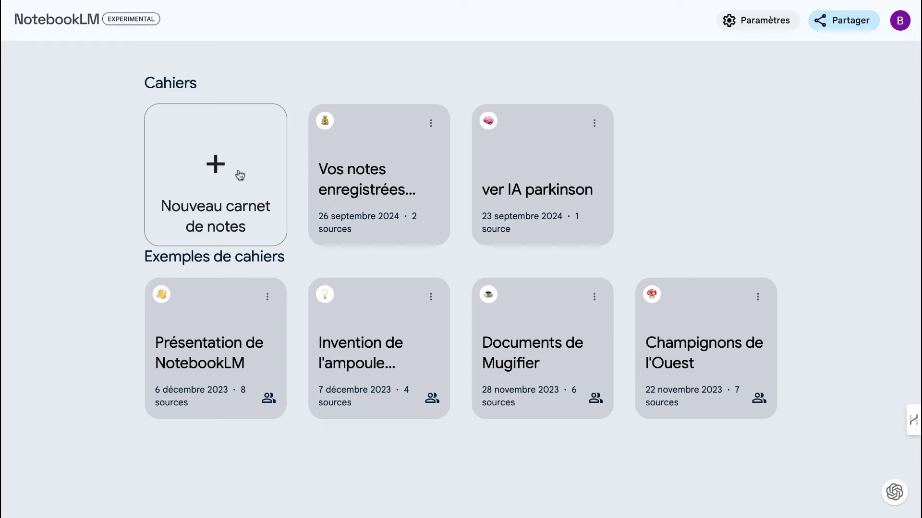
pyautogui.click(382, 173)
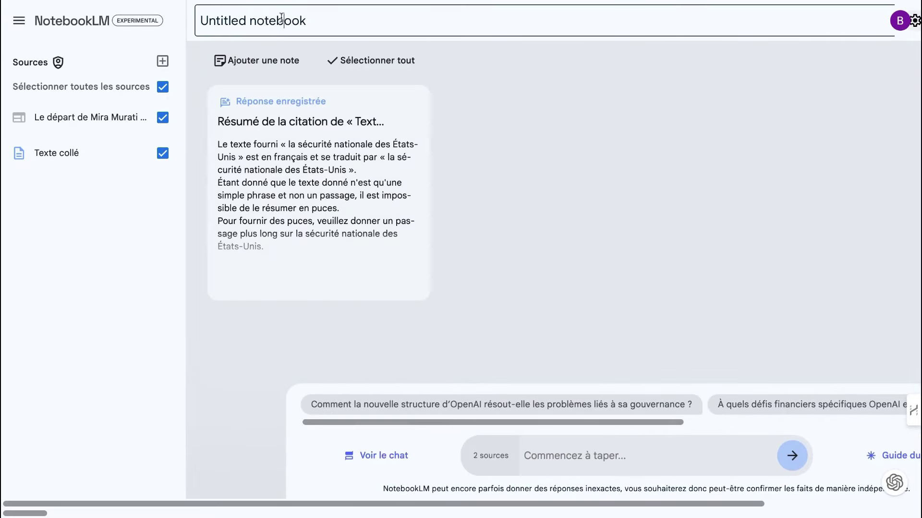
# Rename the notebook as openAI
pyautogui.tripleClick(281, 18)
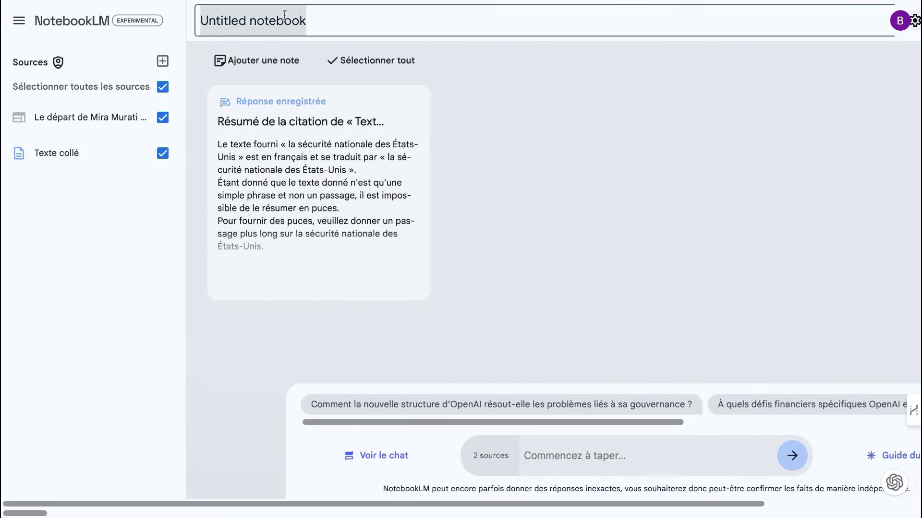
pyautogui.tripleClick(285, 15)
pyautogui.write('openAI')
# Add a blank written note to the notebook and close its editor
pyautogui.click(238, 61)
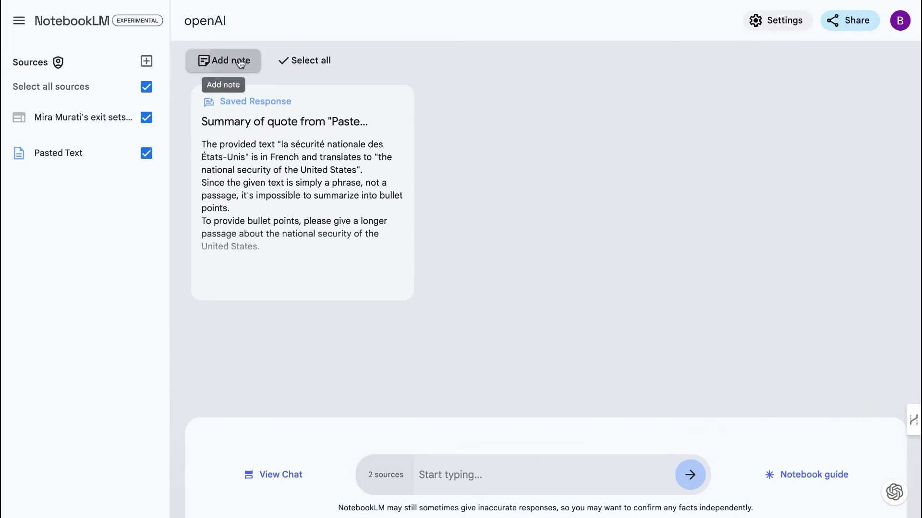
pyautogui.click(247, 121)
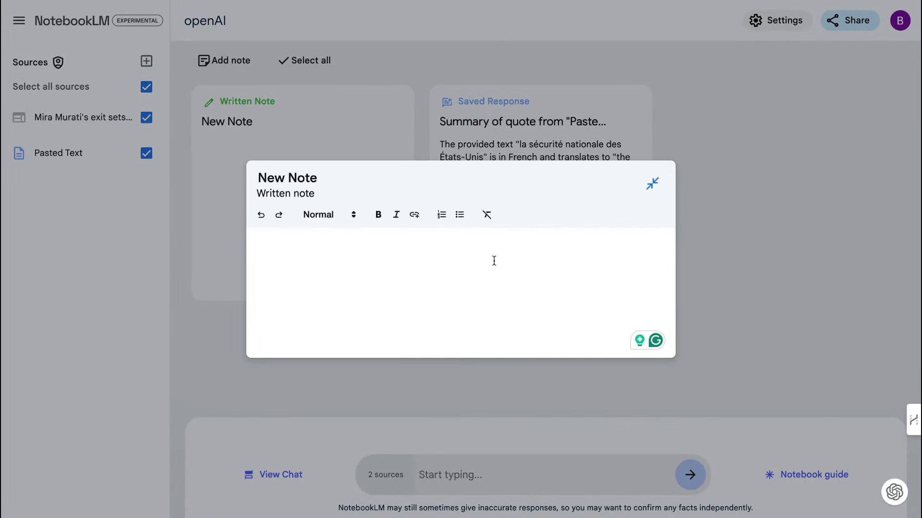
pyautogui.click(838, 226)
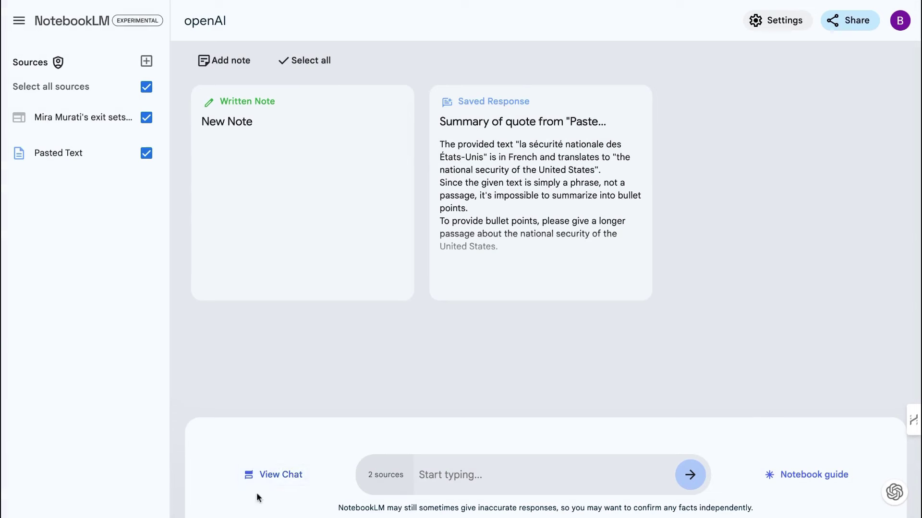
# Check the notebook's chat, close it and open the Notebook guide
pyautogui.click(277, 476)
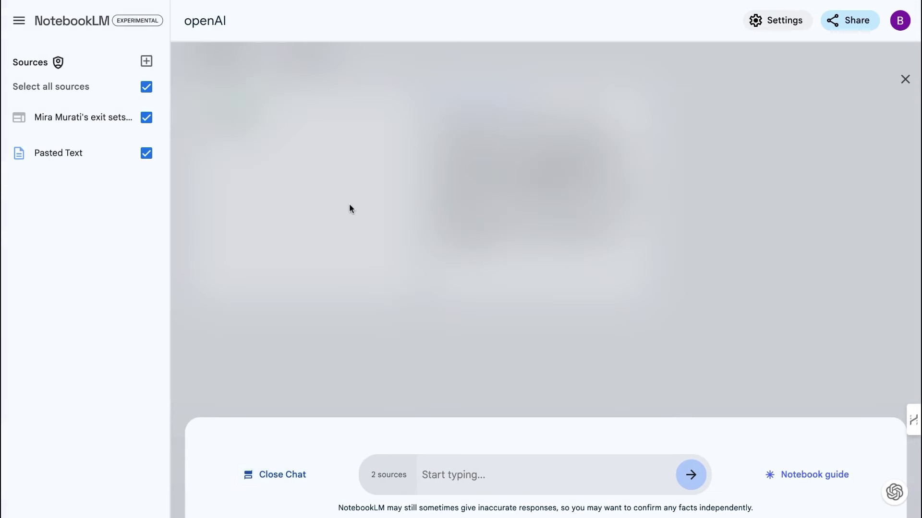
pyautogui.click(280, 475)
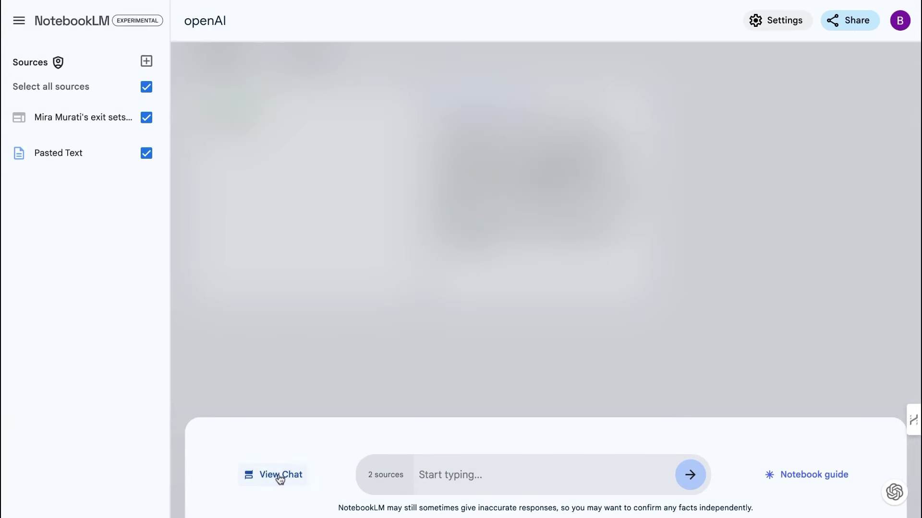
pyautogui.click(833, 477)
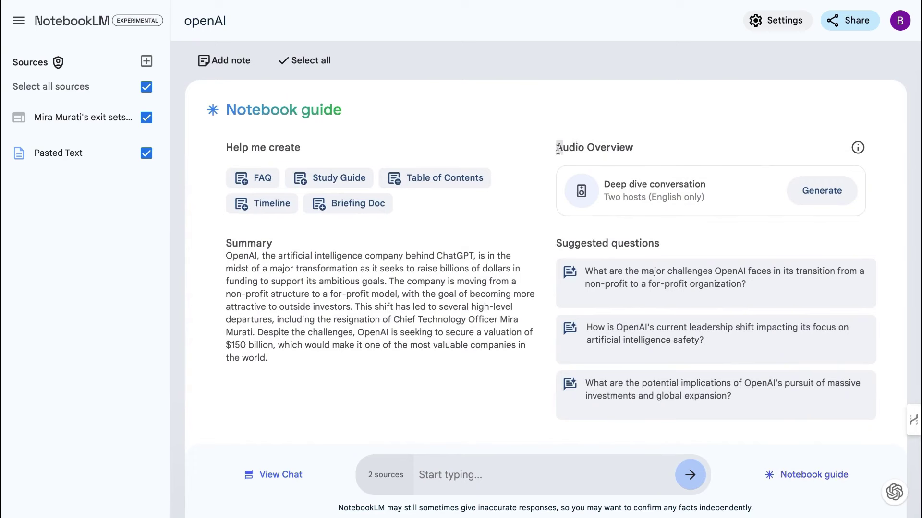
# Review the Audio Overview options and generate the two-host Deep dive conversation
pyautogui.moveTo(557, 147); pyautogui.dragTo(689, 174)
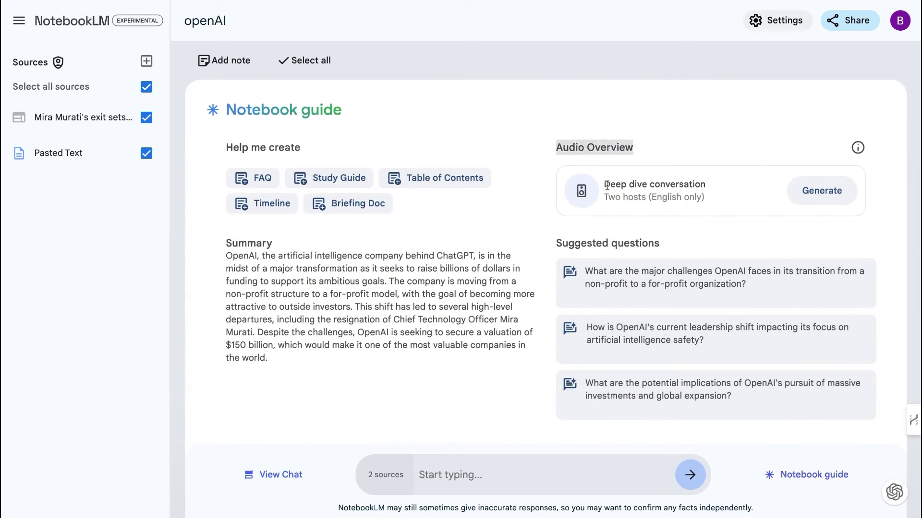
pyautogui.moveTo(615, 197); pyautogui.dragTo(700, 197)
pyautogui.click(717, 197)
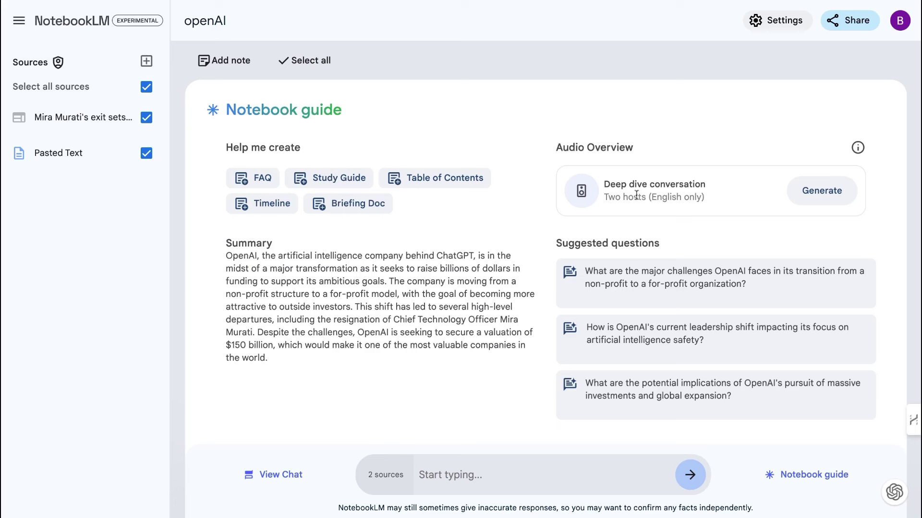
pyautogui.tripleClick(603, 198)
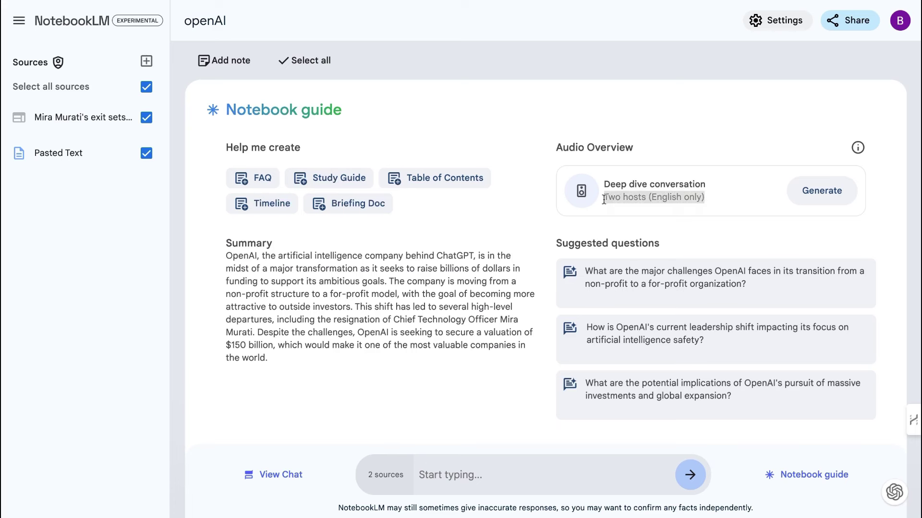
pyautogui.click(730, 194)
pyautogui.click(823, 194)
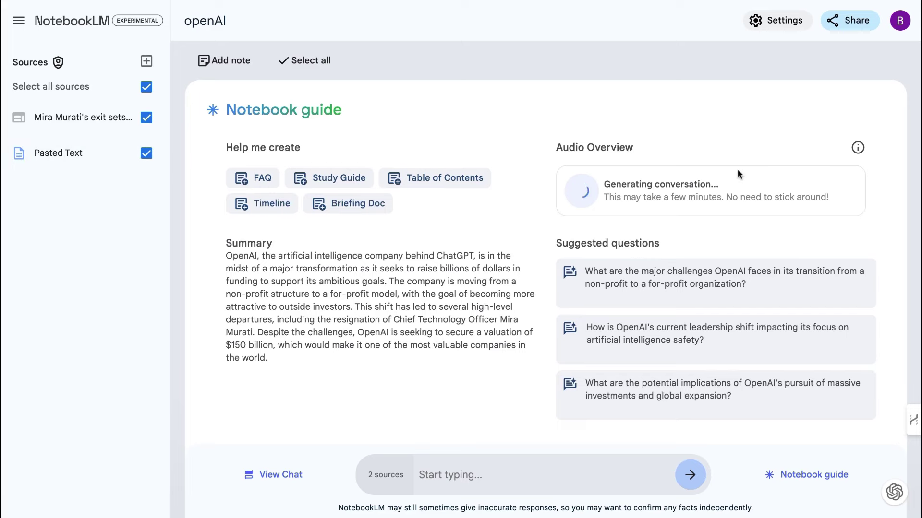
# Switch to the Google results for Llama 3.2 and search for "llama model pdf" instead
pyautogui.click(807, 1)
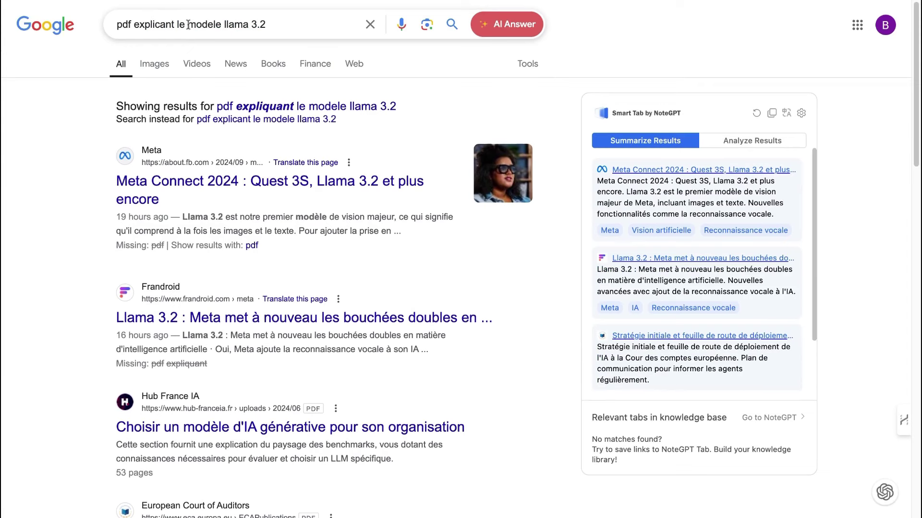
pyautogui.keyDown('shift'); pyautogui.click(188, 24); pyautogui.keyUp('shift')
pyautogui.press('BackSpace')
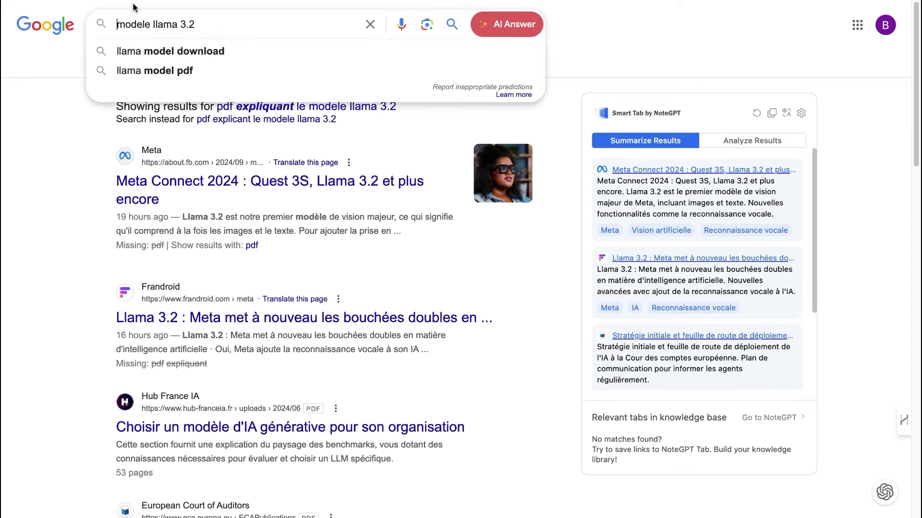
pyautogui.click(198, 71)
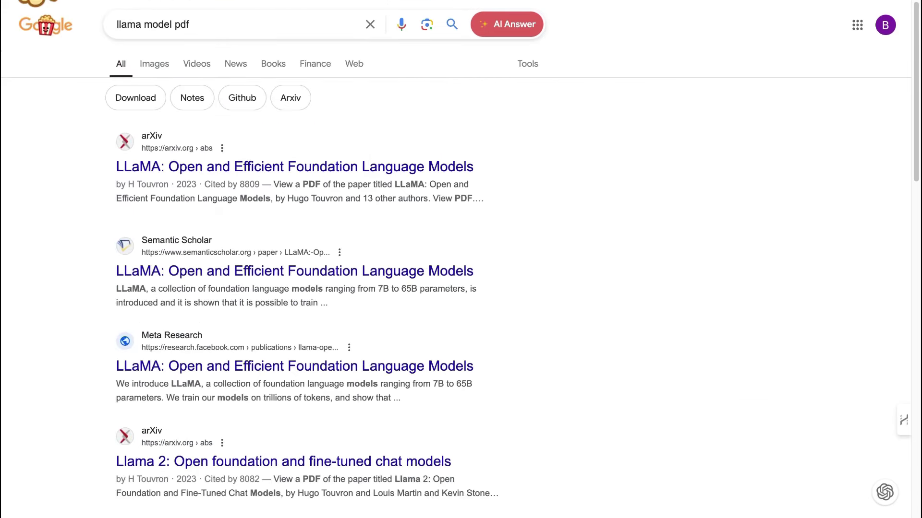
# Open the arXiv entry for "LLaMA: Open and Efficient Foundation Language Models" and view its PDF
pyautogui.click(352, 171)
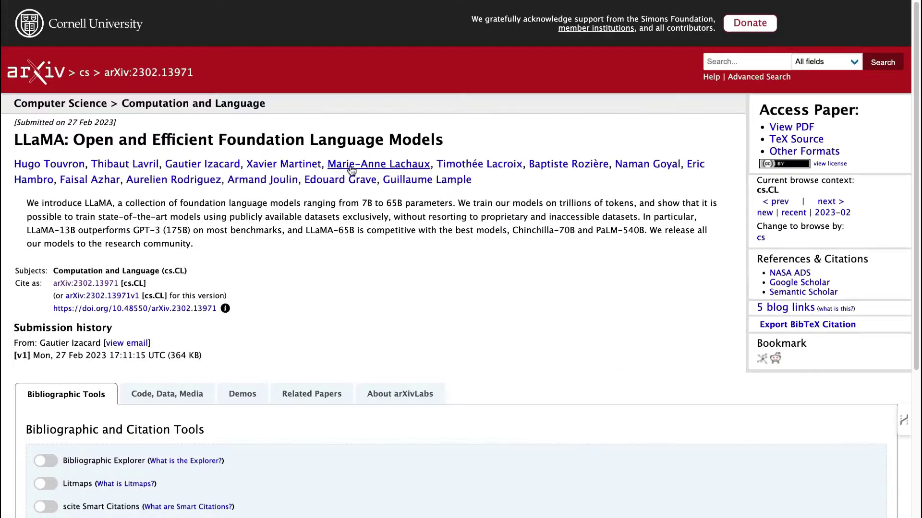
pyautogui.scroll(-1, 378, 165)
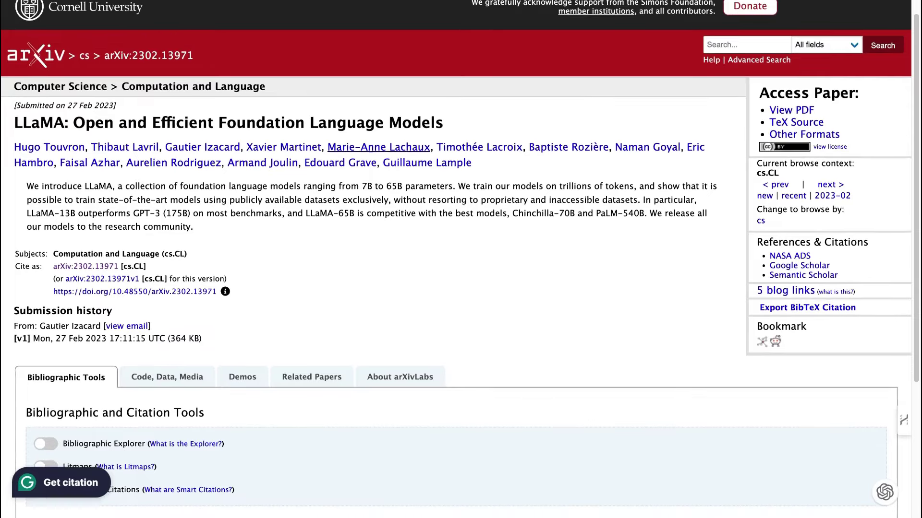
pyautogui.click(803, 110)
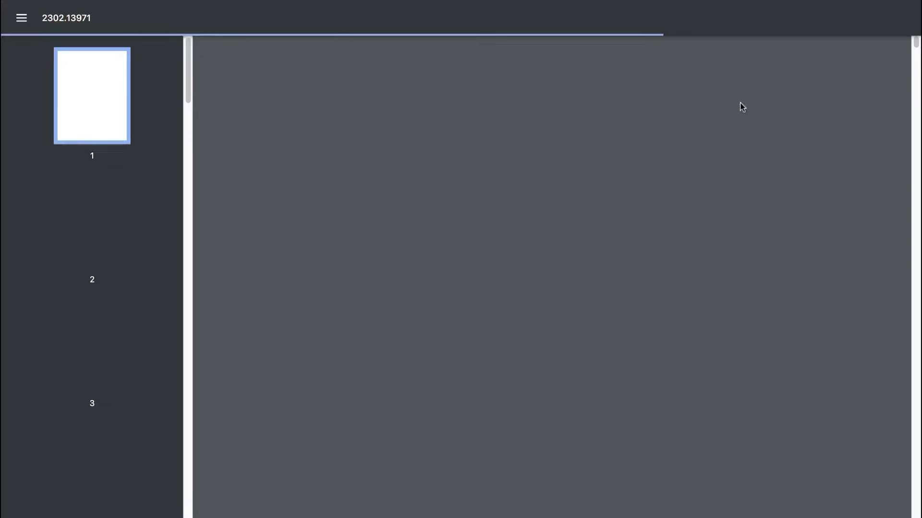
# Skim the LLaMA paper's approach, benchmark results and bias sections, and return to its first page
pyautogui.scroll(-20, 479, 152)
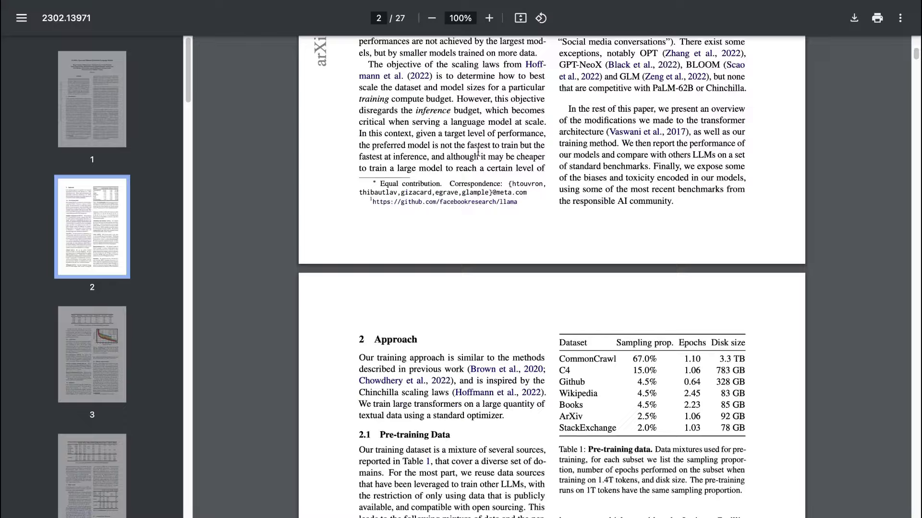
pyautogui.scroll(-20, 478, 152)
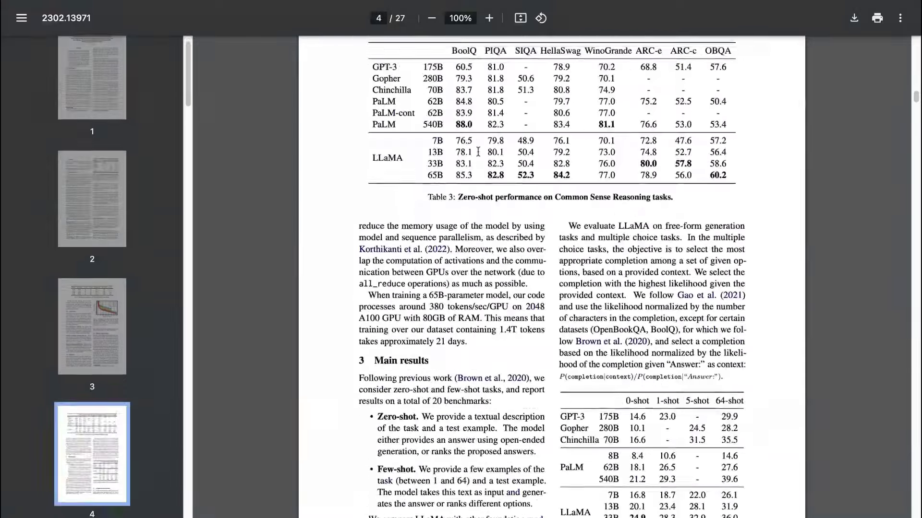
pyautogui.scroll(-20, 478, 152)
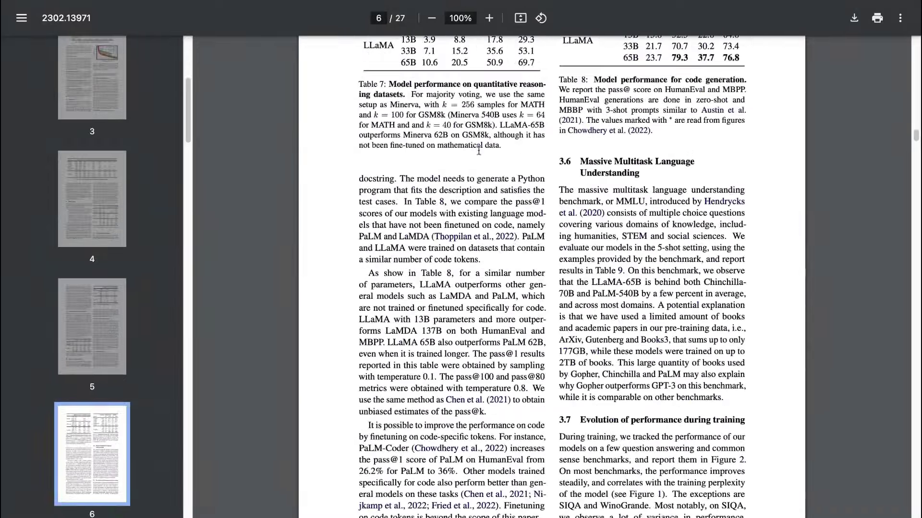
pyautogui.scroll(-20, 479, 150)
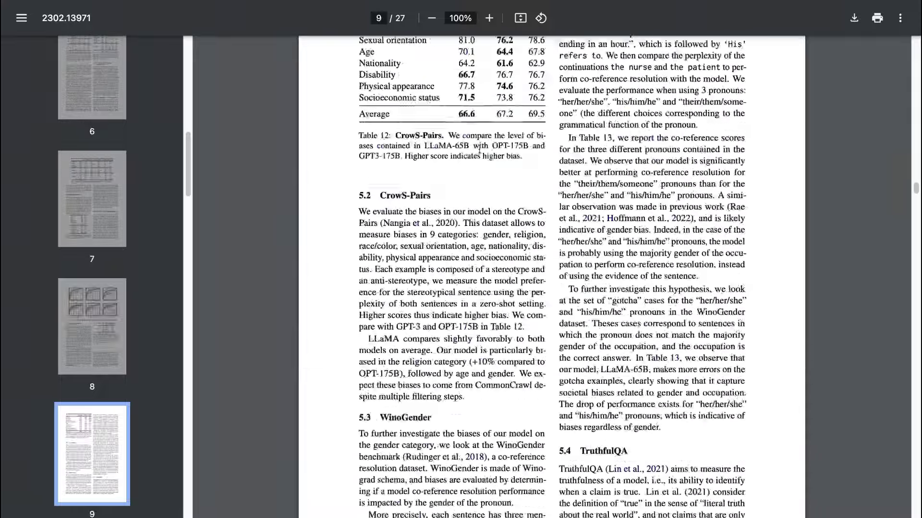
pyautogui.scroll(20, 479, 150)
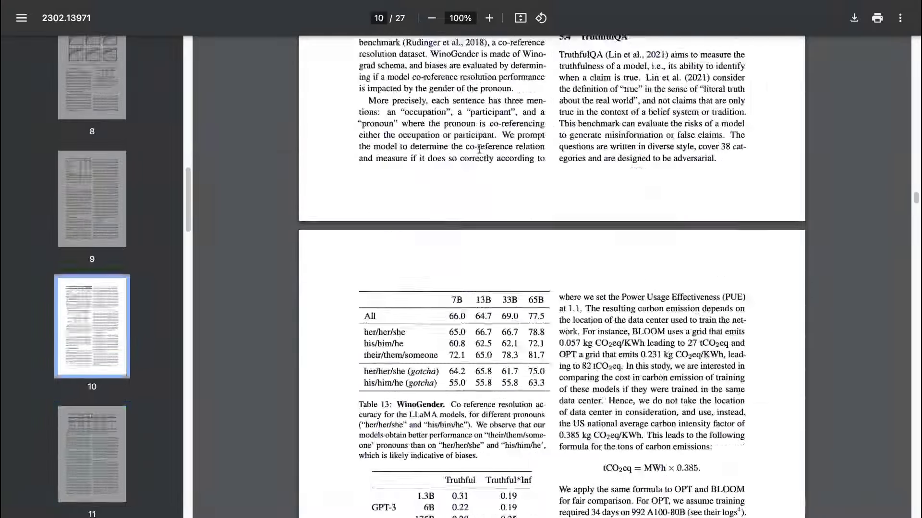
pyautogui.scroll(20, 780, 10)
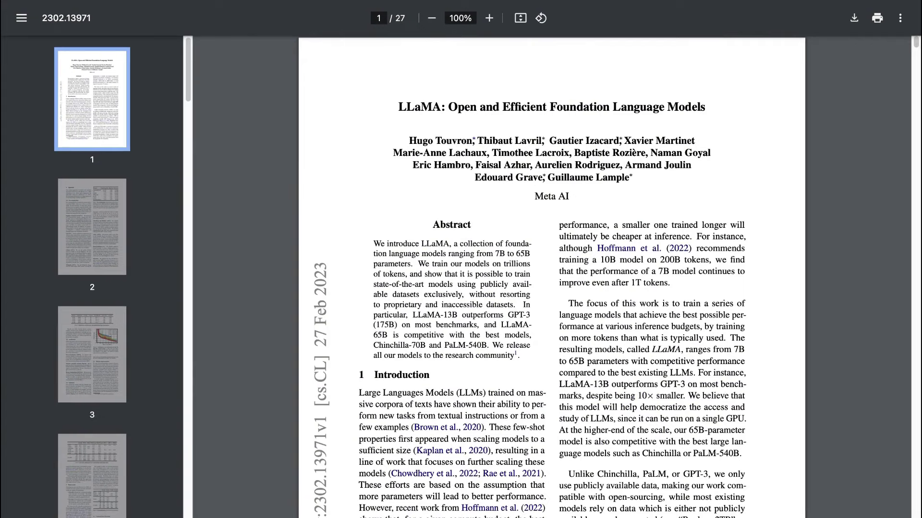
pyautogui.scroll(-1, 471, 202)
pyautogui.scroll(-12, 471, 202)
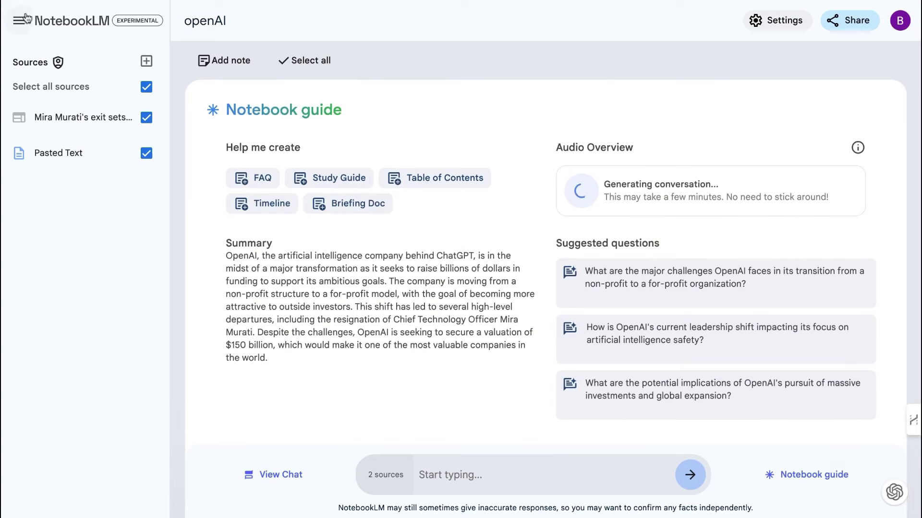
# Switch back to NotebookLM and create a new notebook with 2302.13971v1.pdf uploaded as its source
pyautogui.click(77, 25)
pyautogui.click(214, 169)
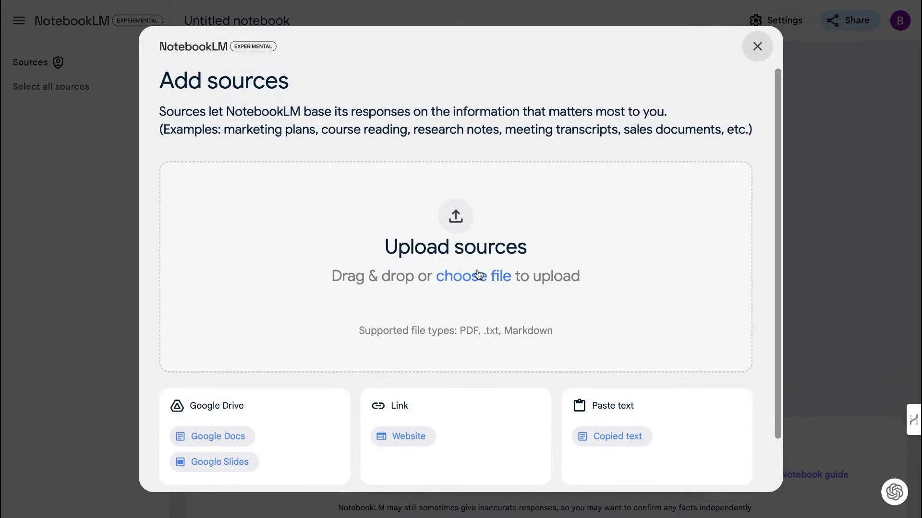
pyautogui.click(448, 212)
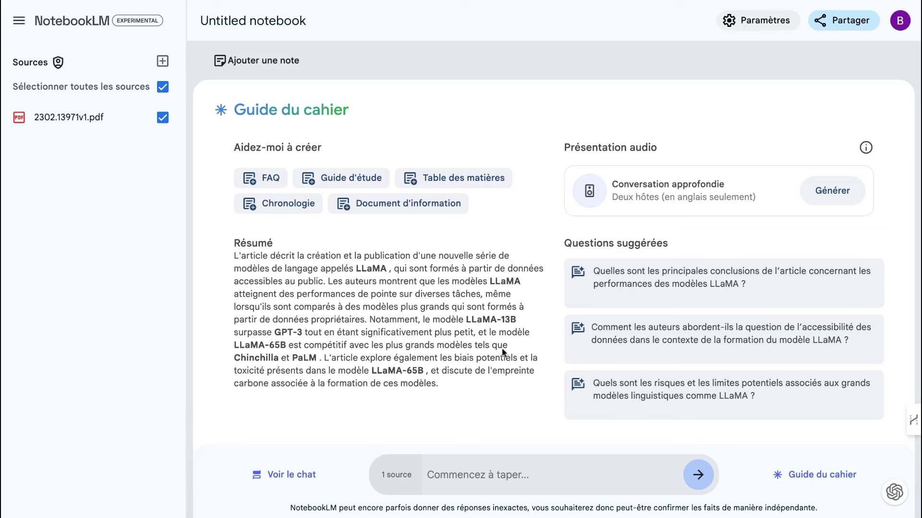
# Ask the suggested question about the article's main conclusions on LLaMA model performance and read the answer's key points
pyautogui.click(733, 283)
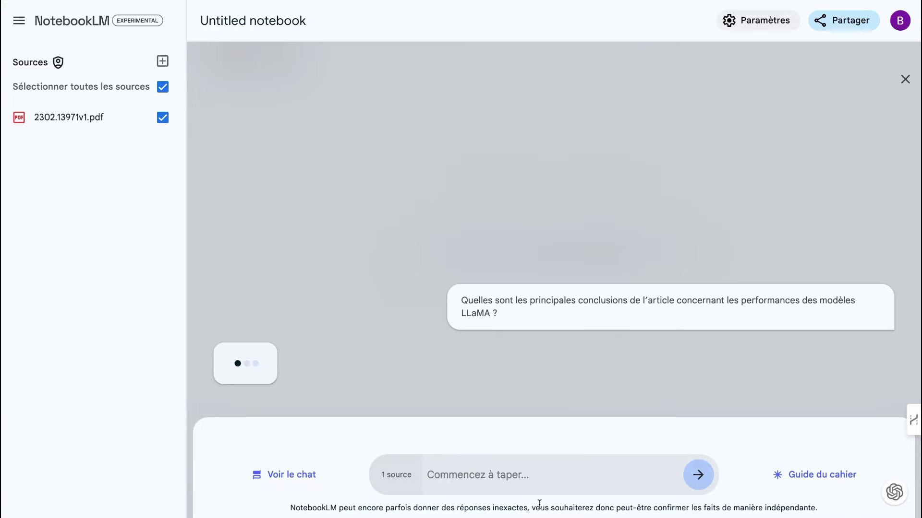
pyautogui.scroll(6, 455, 251)
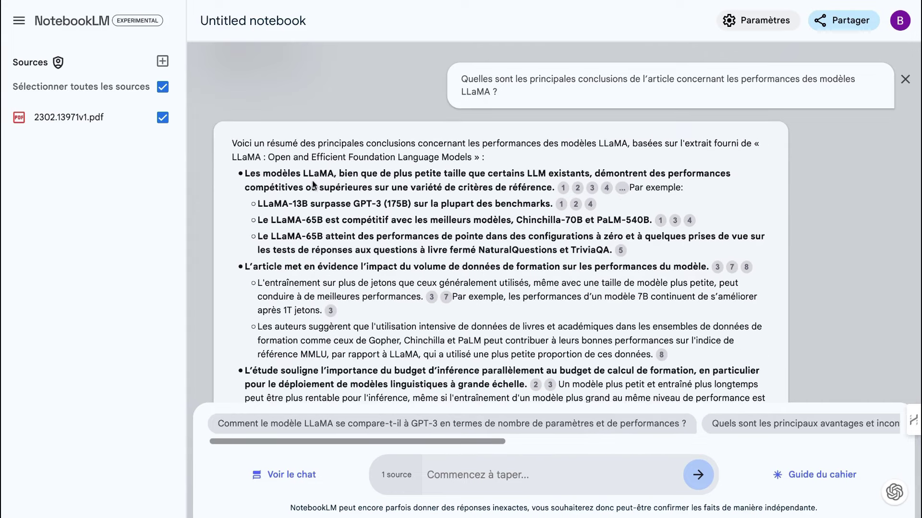
pyautogui.scroll(-1, 537, 187)
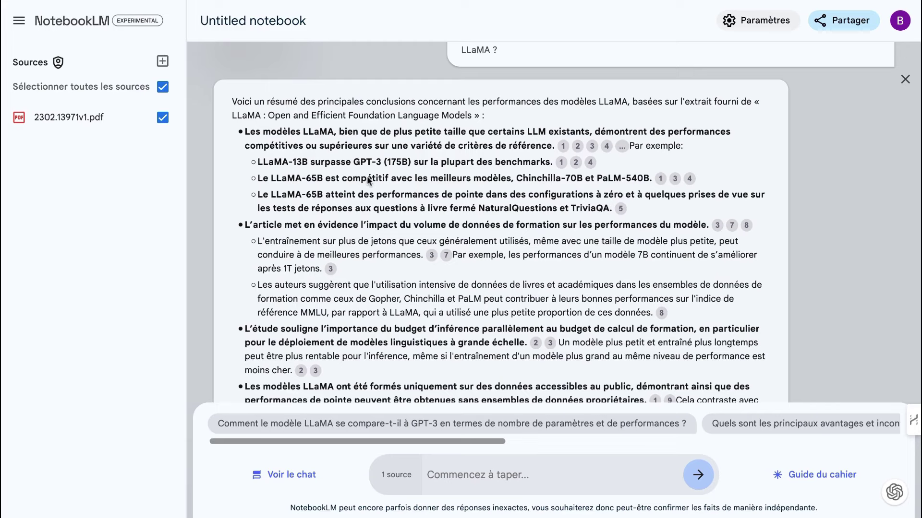
pyautogui.scroll(-1, 356, 222)
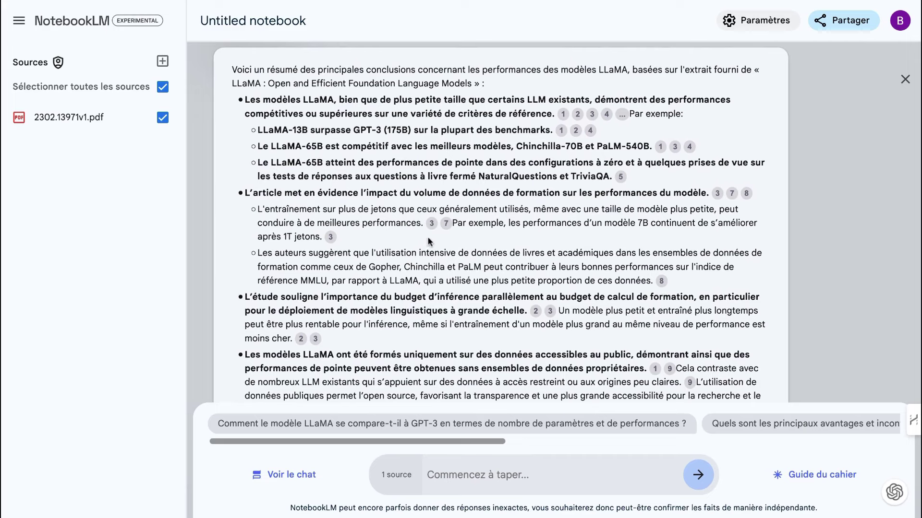
pyautogui.scroll(-1, 282, 256)
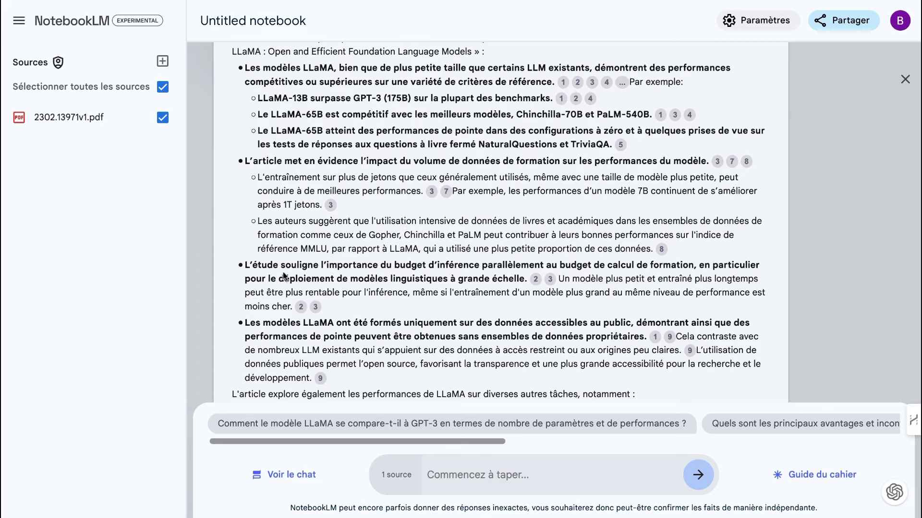
pyautogui.scroll(-1, 382, 286)
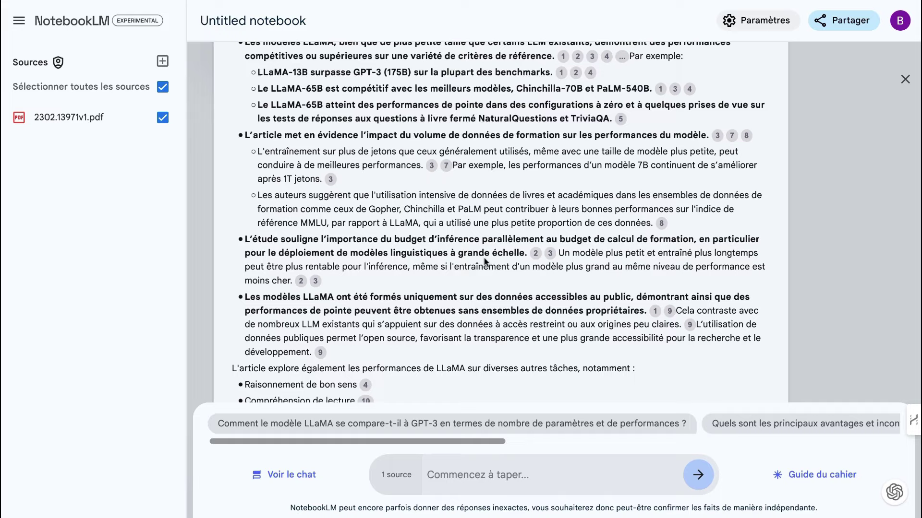
# Open cited passages of the LLaMA answer in 2302.13971v1.pdf, read the highlighted excerpts, and close the source view
pyautogui.click(535, 253)
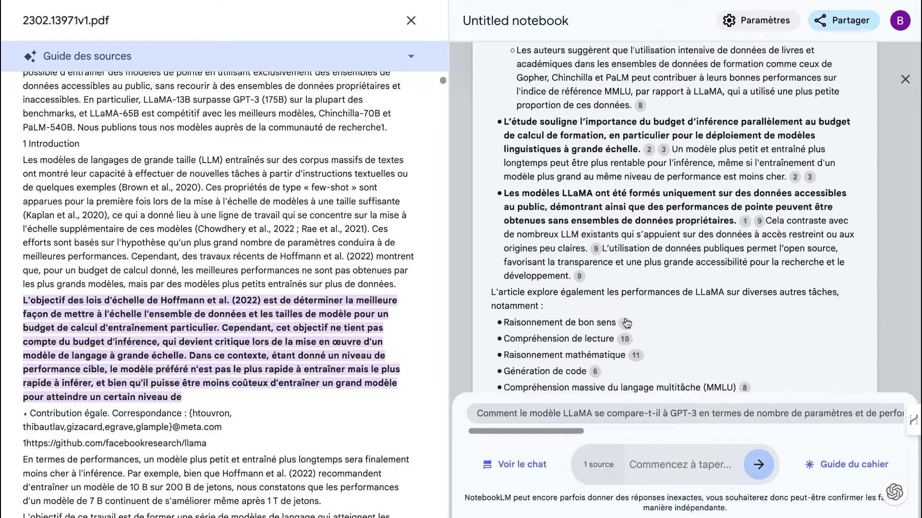
pyautogui.scroll(-10, 267, 345)
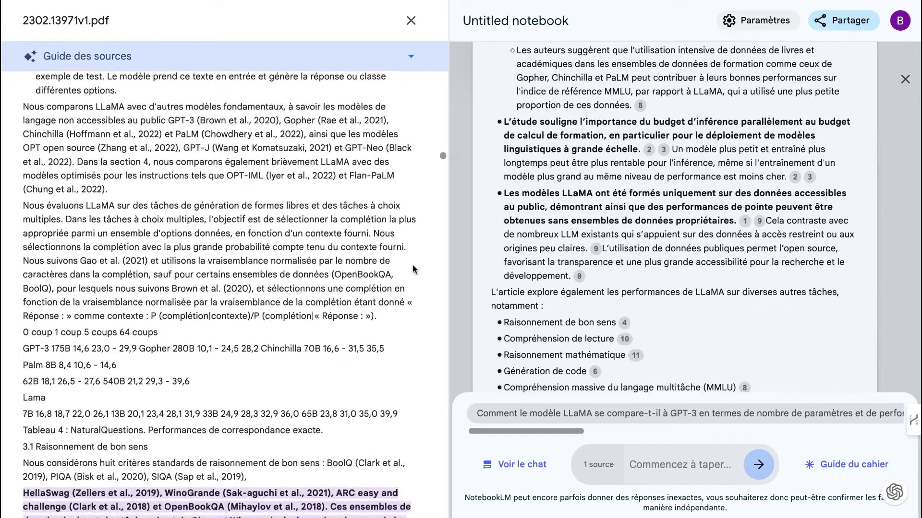
pyautogui.scroll(-4, 309, 295)
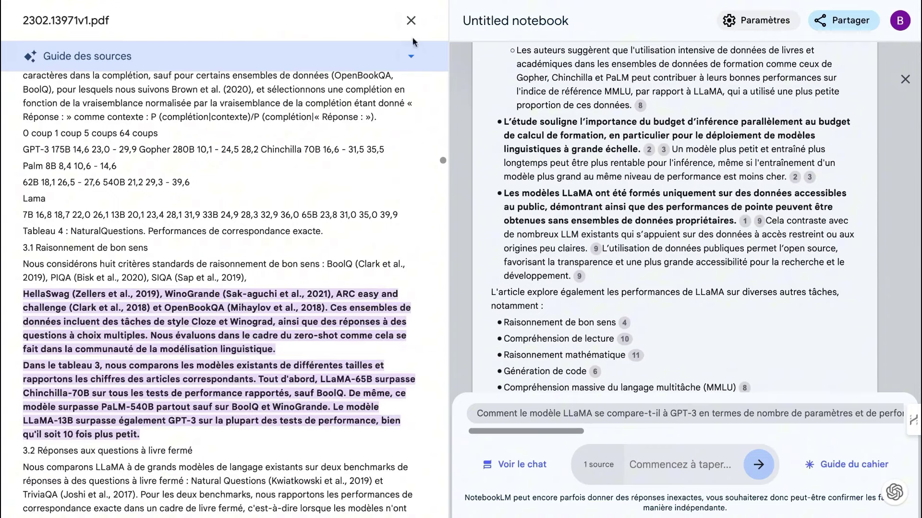
pyautogui.click(412, 22)
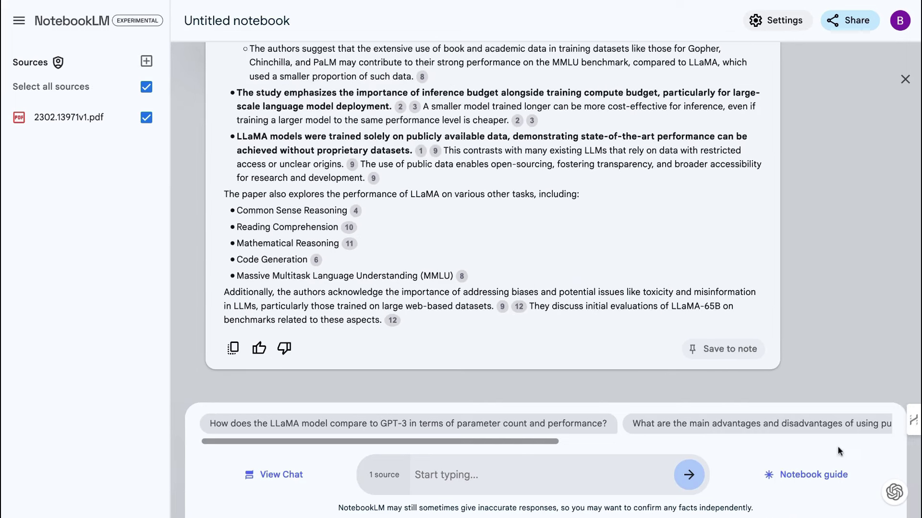
# Open the LLaMA notebook's guide and generate its two-host deep dive conversation
pyautogui.click(809, 475)
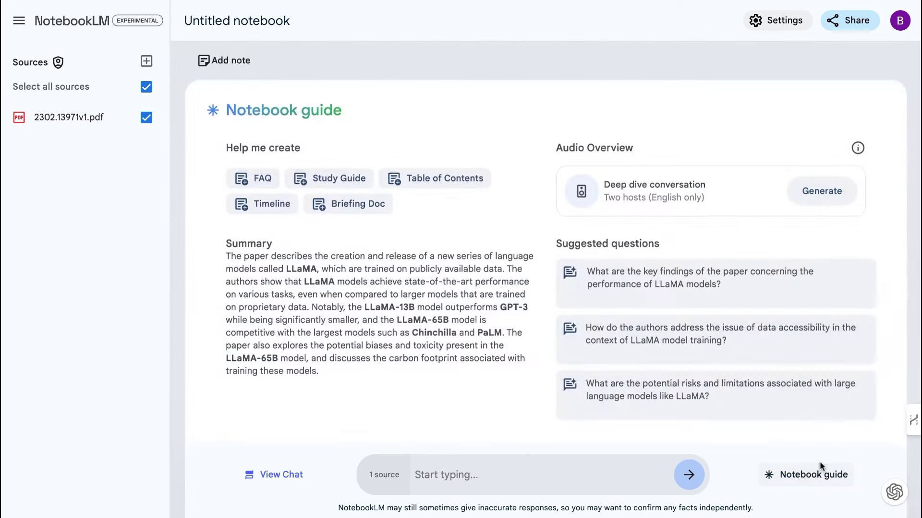
pyautogui.tripleClick(555, 146)
pyautogui.click(654, 151)
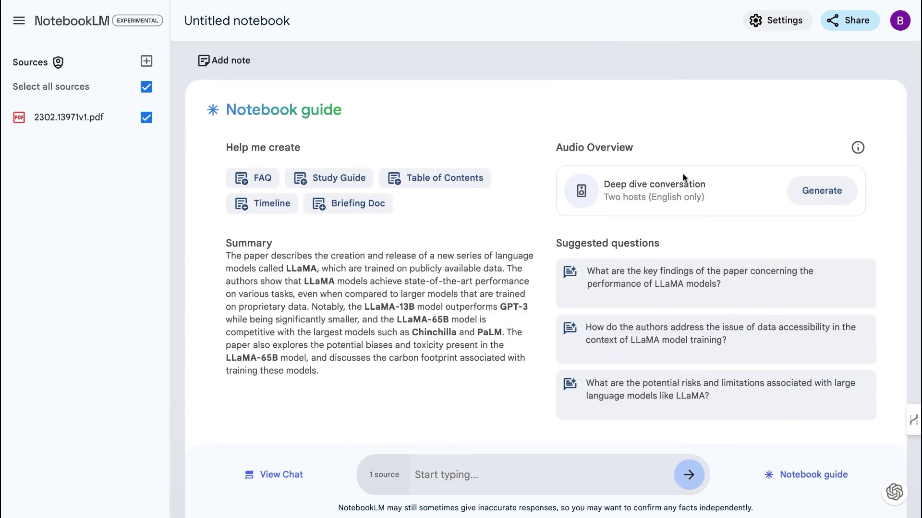
pyautogui.click(812, 198)
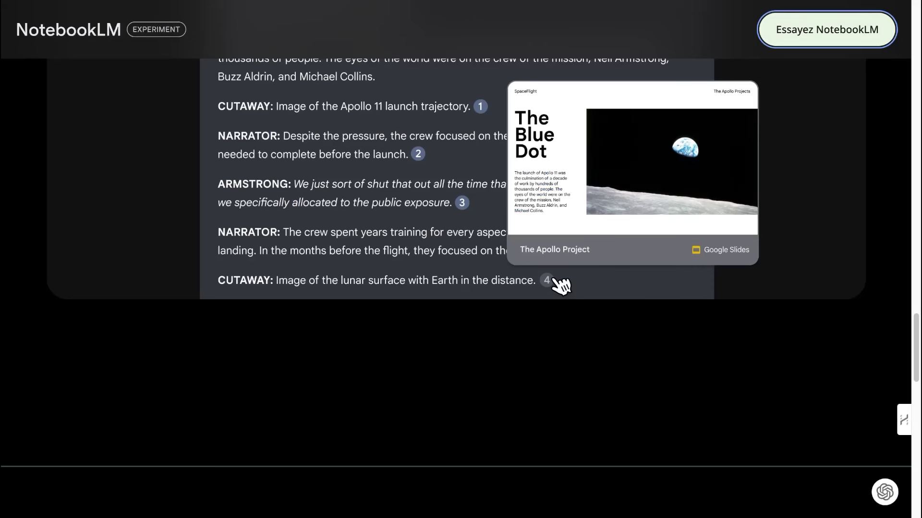
# Enter NotebookLM from its landing page, open the openAI notebook's guide, and load its Audio Overview conversation
pyautogui.click(790, 30)
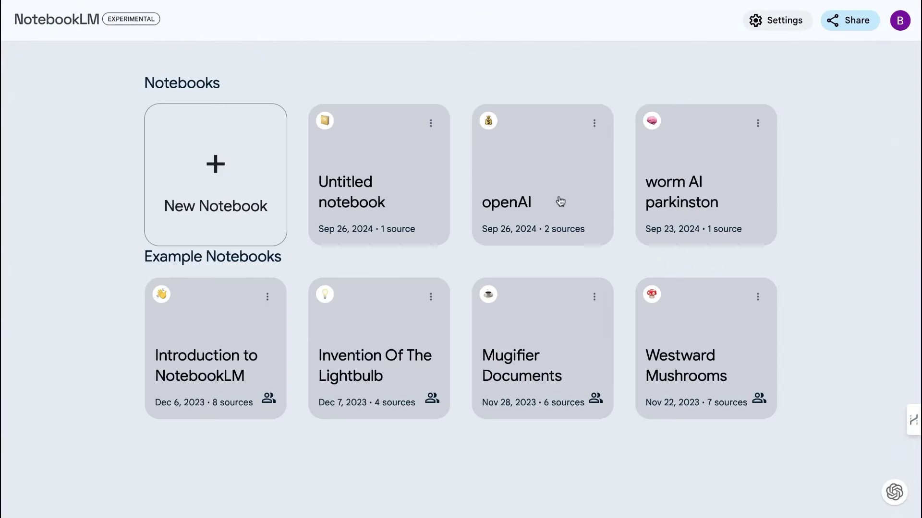
pyautogui.click(534, 190)
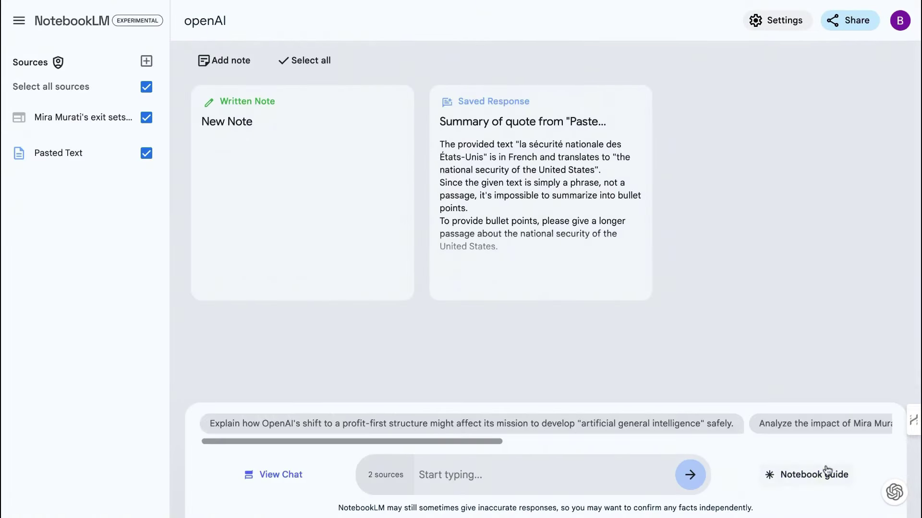
pyautogui.click(816, 475)
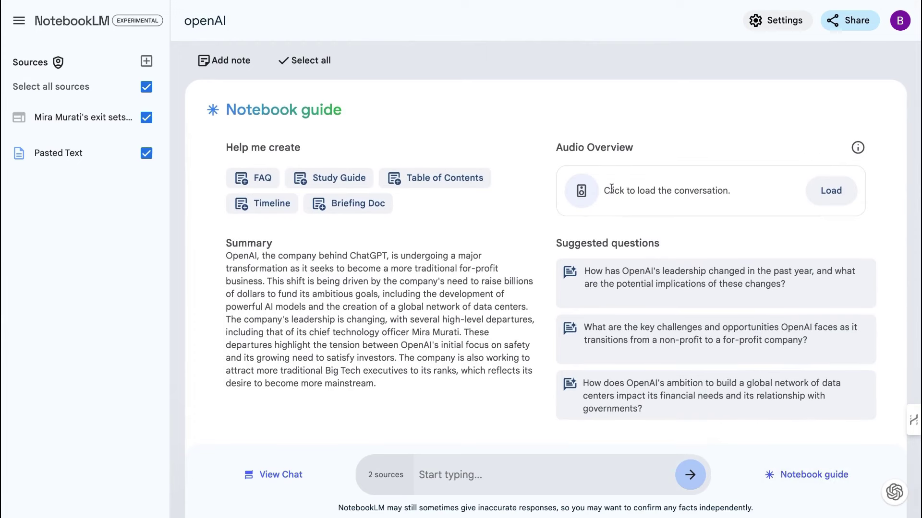
pyautogui.click(836, 194)
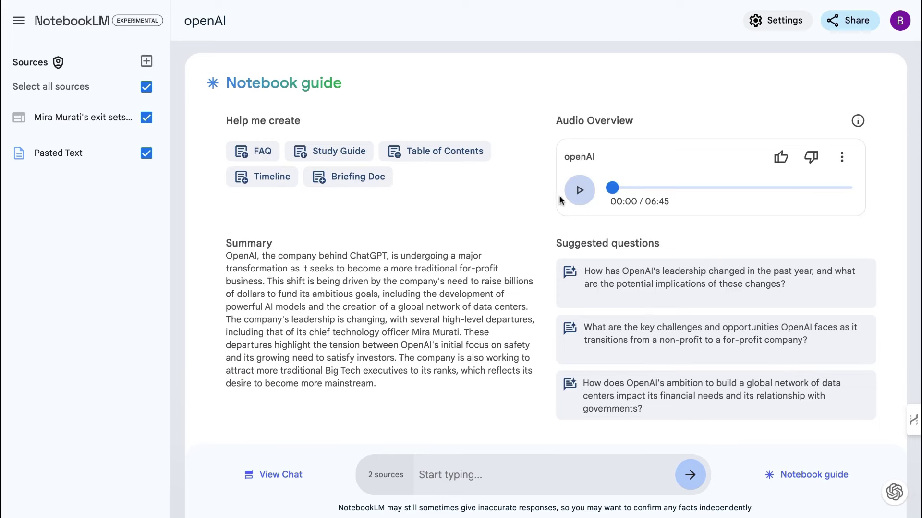
# Play the openAI Audio Overview from the start, pause it at 00:24, and open its additional options
pyautogui.click(579, 190)
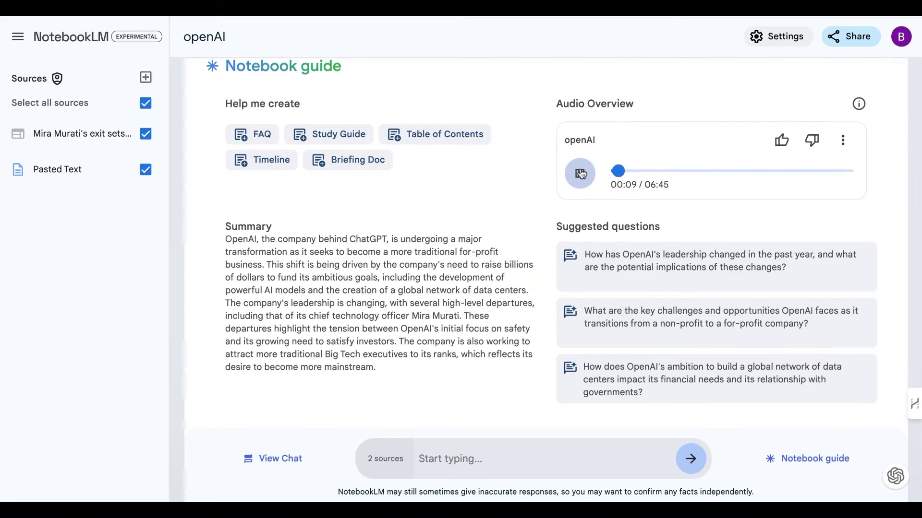
pyautogui.click(580, 173)
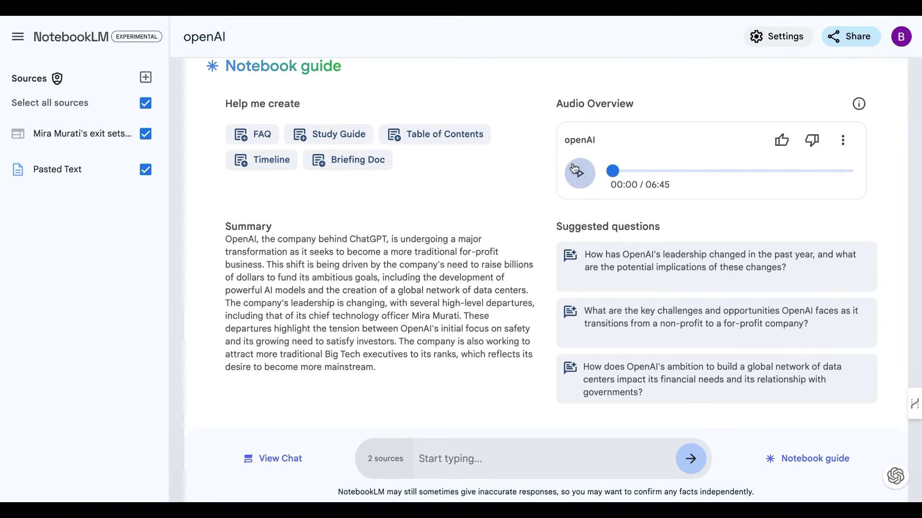
pyautogui.click(583, 174)
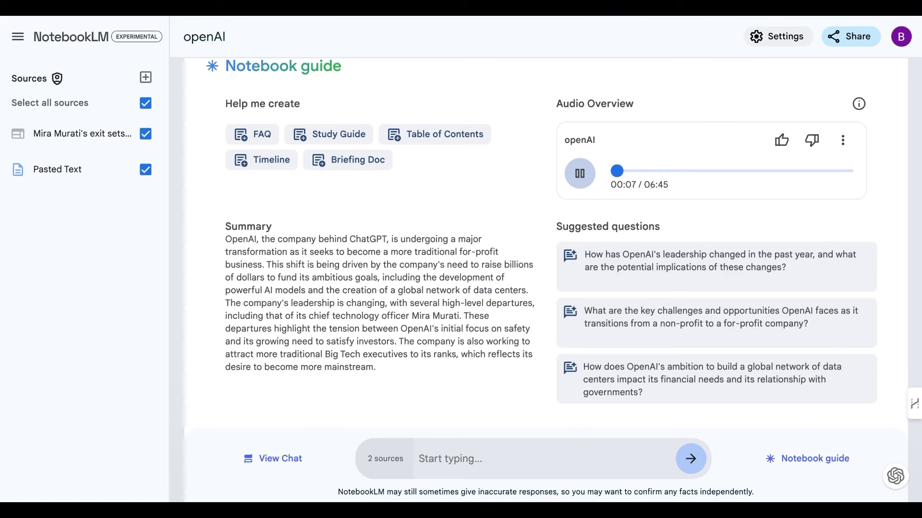
pyautogui.press('space')
pyautogui.click(576, 178)
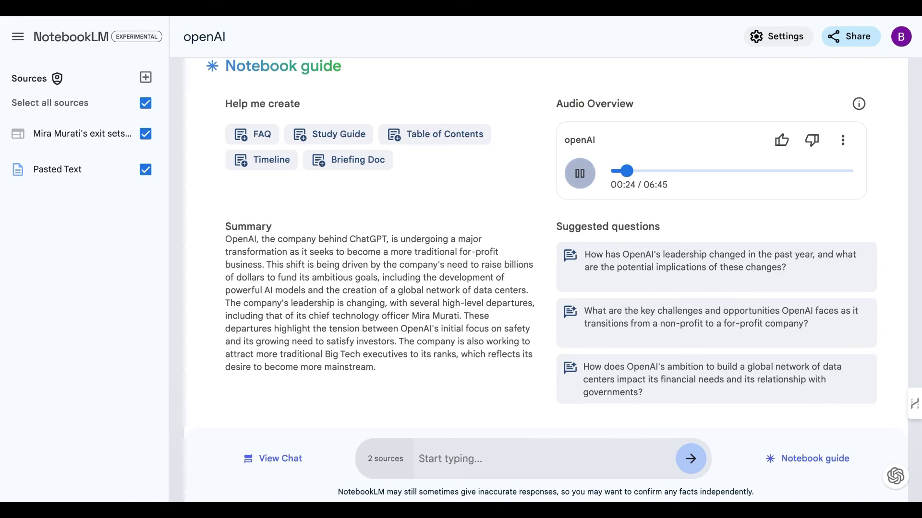
pyautogui.click(580, 173)
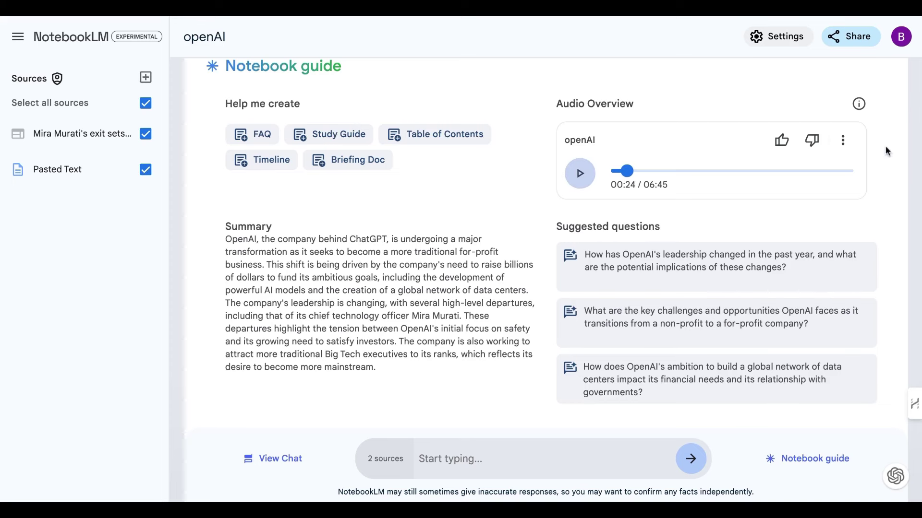
pyautogui.click(842, 140)
pyautogui.click(770, 212)
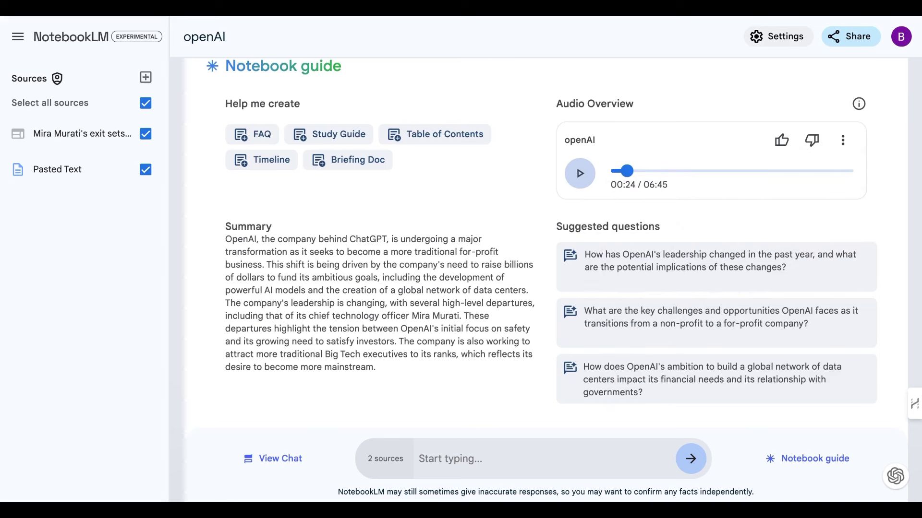
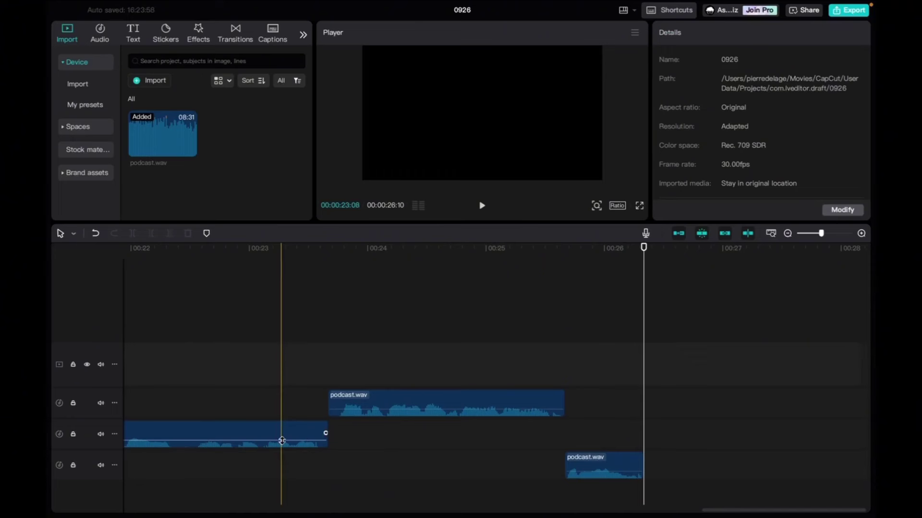
# In CapCut, move the short final podcast.wav clip from the third audio track up to the second audio track
pyautogui.hscroll(-20, 282, 441)
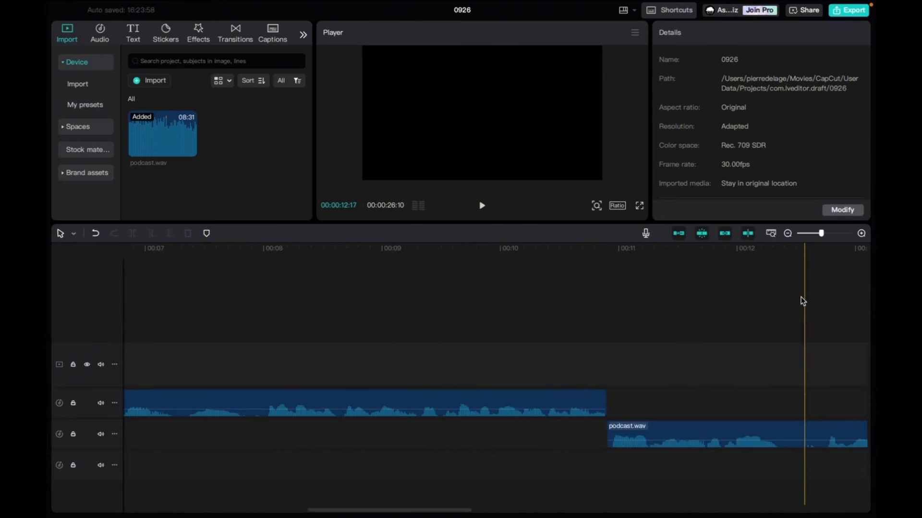
pyautogui.click(788, 233)
pyautogui.click(788, 234)
pyautogui.click(789, 234)
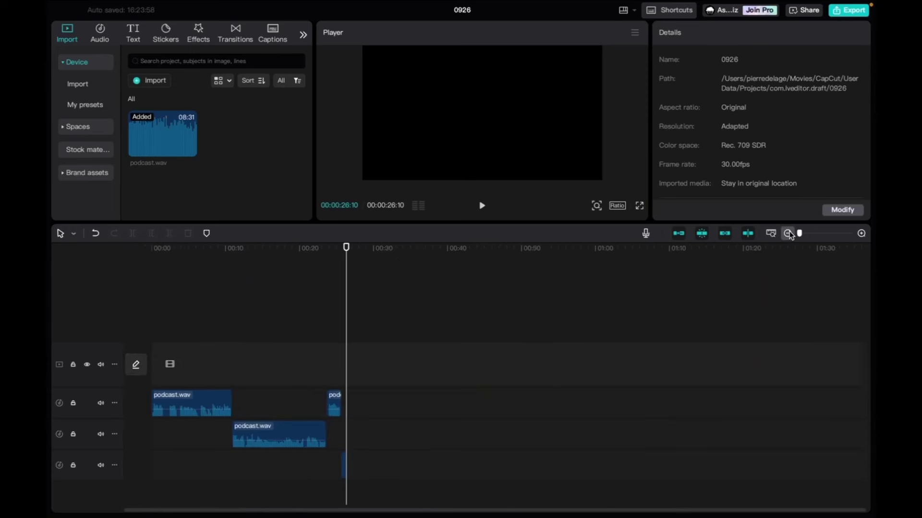
pyautogui.click(187, 403)
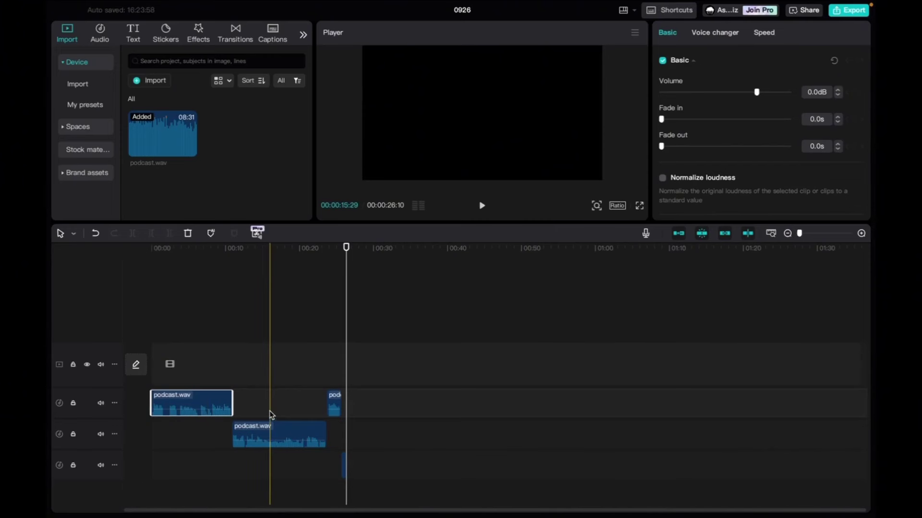
pyautogui.click(346, 471)
pyautogui.moveTo(342, 463); pyautogui.dragTo(343, 435)
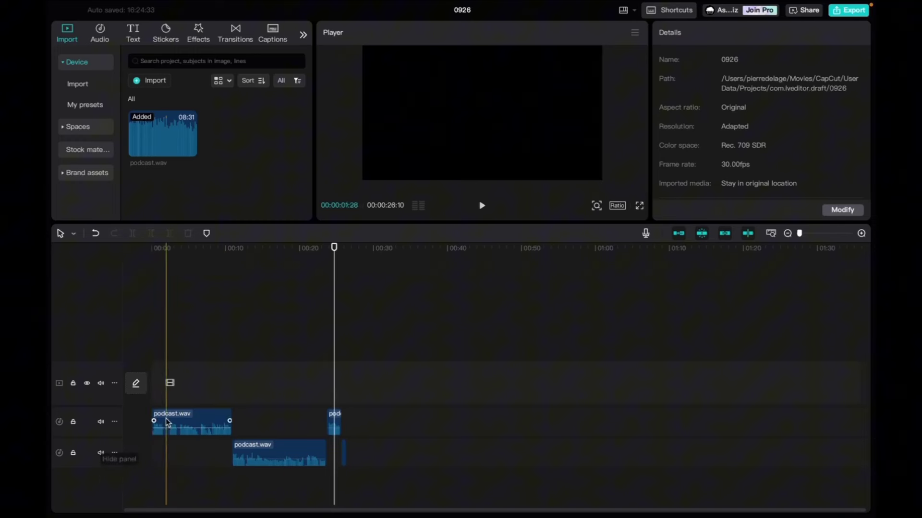
# Mute the second audio track and export the remaining voice as an MP3 named "man"
pyautogui.click(101, 454)
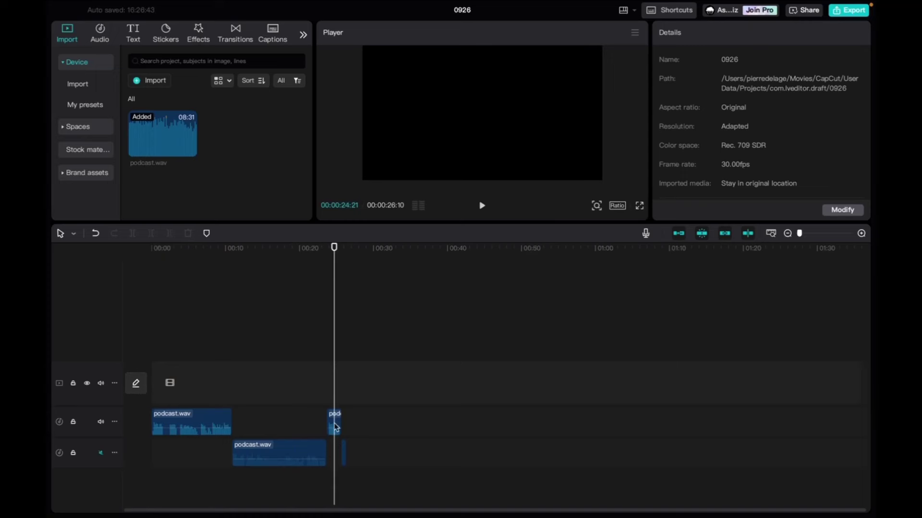
pyautogui.click(845, 9)
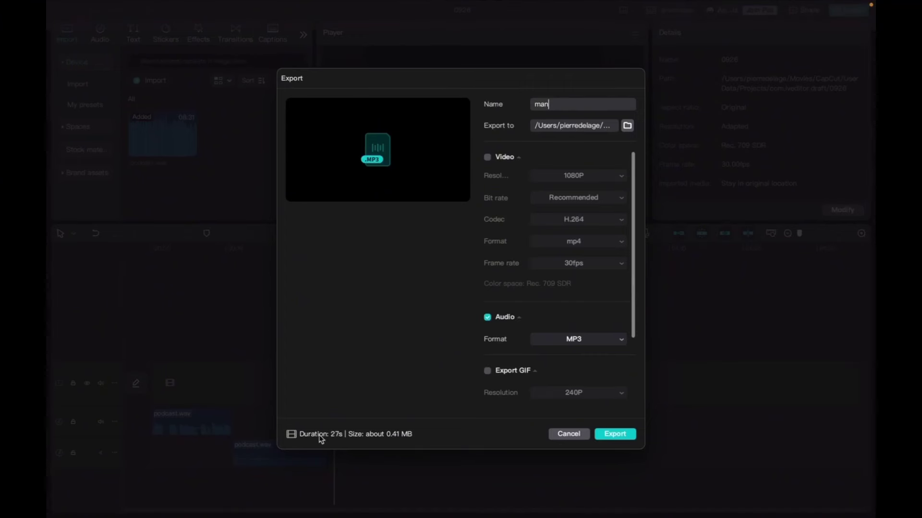
pyautogui.click(614, 433)
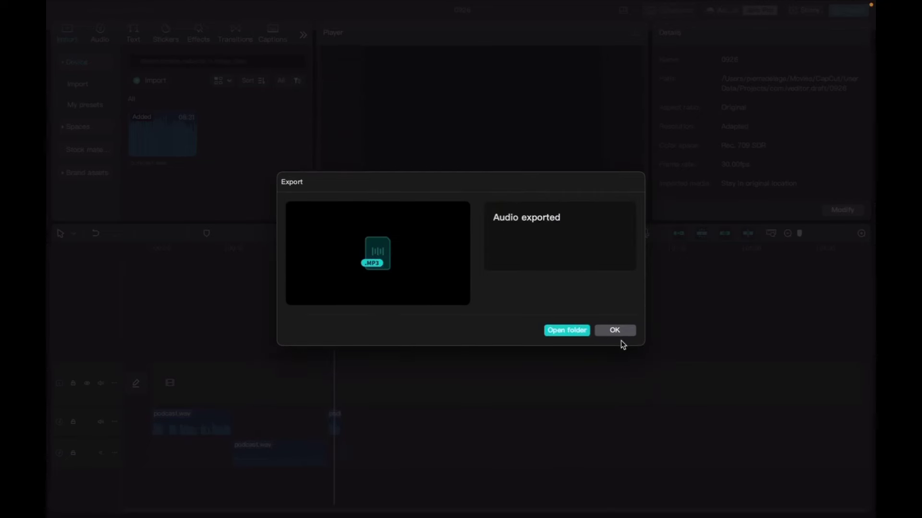
pyautogui.click(615, 331)
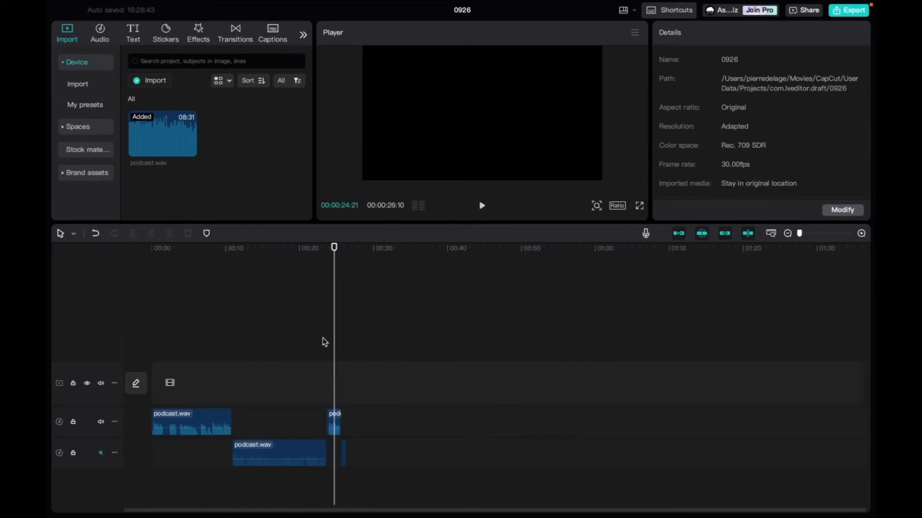
# Mute the first audio track, unmute the second, and export the result as an MP3 named "woman"
pyautogui.click(101, 422)
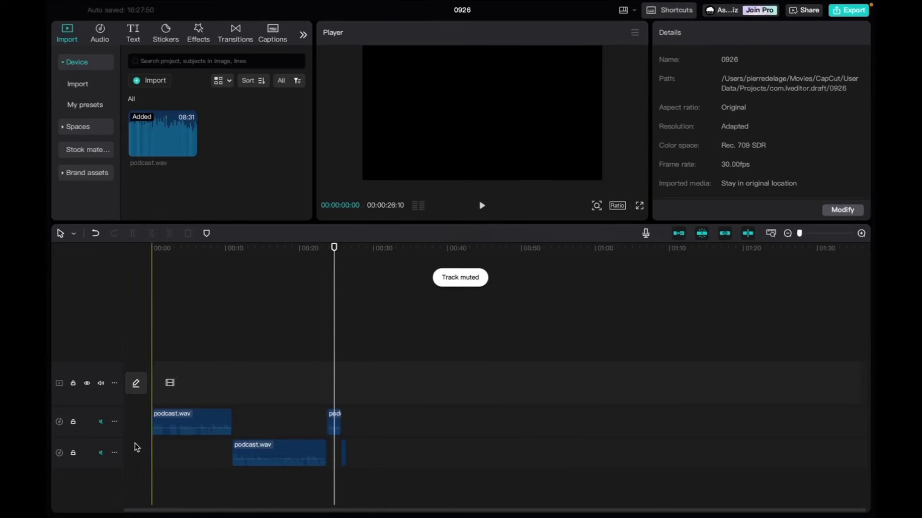
pyautogui.click(100, 453)
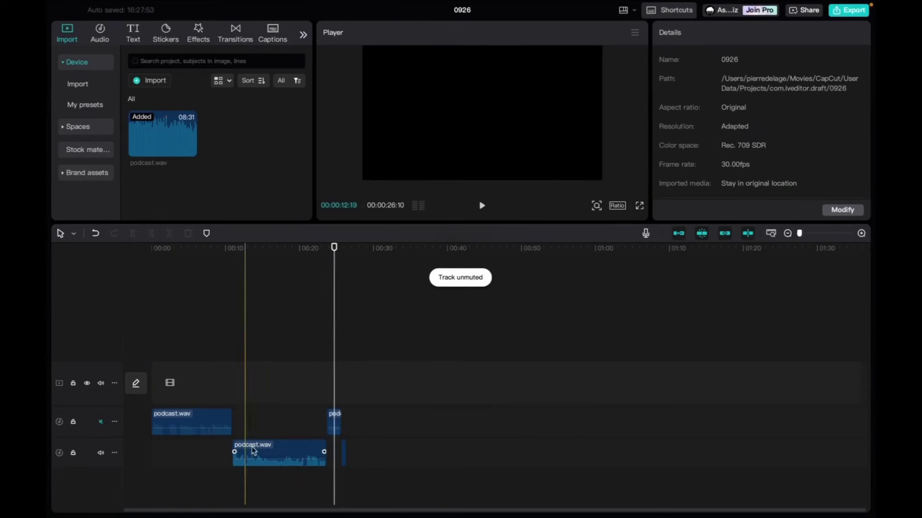
pyautogui.click(848, 10)
pyautogui.doubleClick(546, 105)
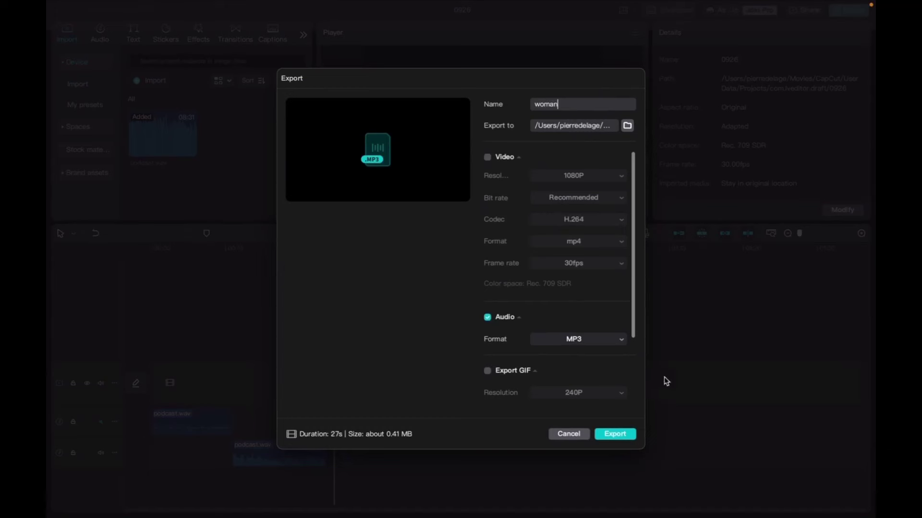
pyautogui.click(618, 437)
pyautogui.click(622, 329)
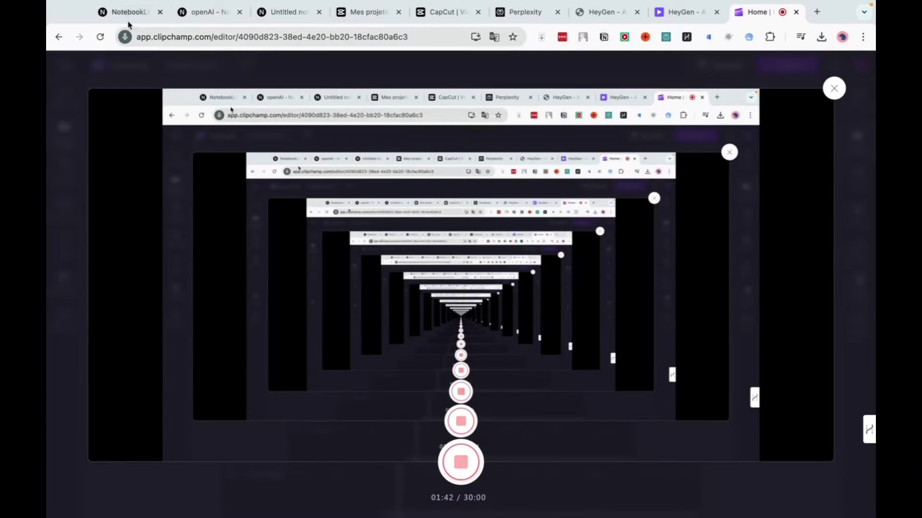
# Switch to HeyGen in the browser, view its website, and examine the Free, Creator, Team and Enterprise plans on the pricing page
pyautogui.click(684, 14)
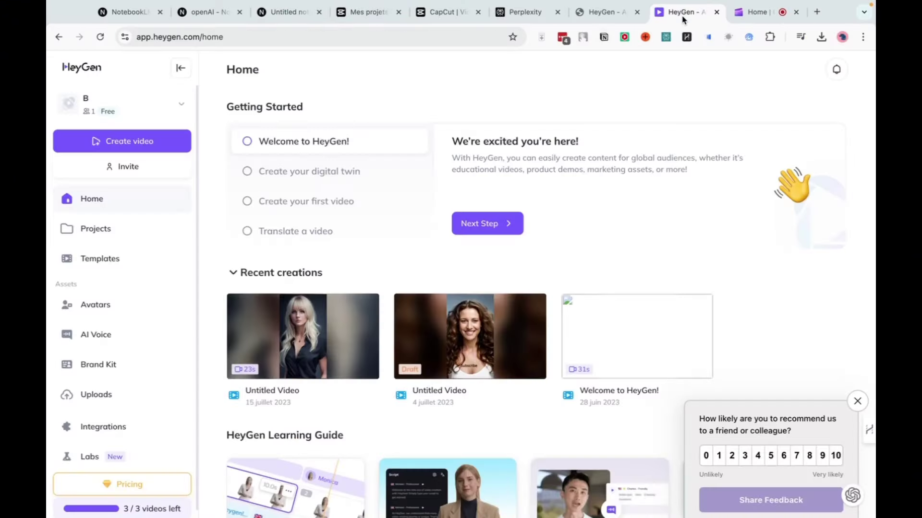
pyautogui.hotkey('ctrl', 'shift', 'Tab')
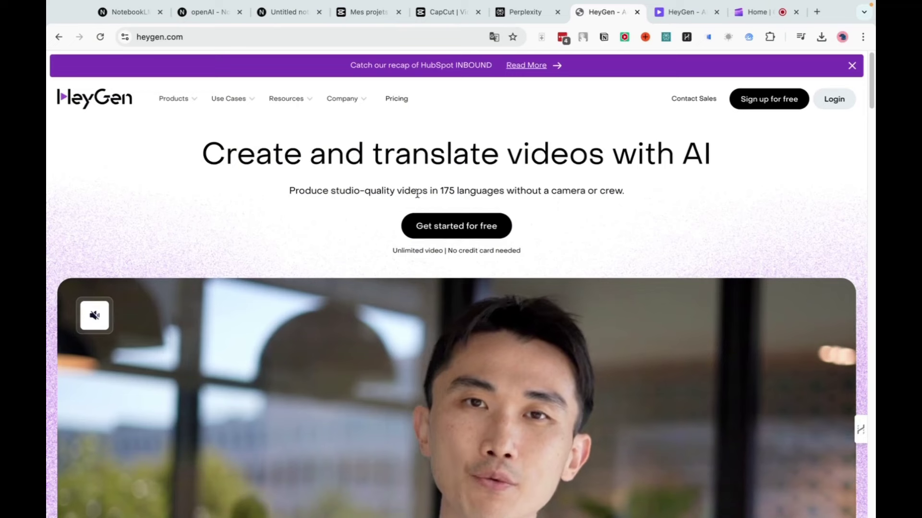
pyautogui.scroll(-1, 562, 232)
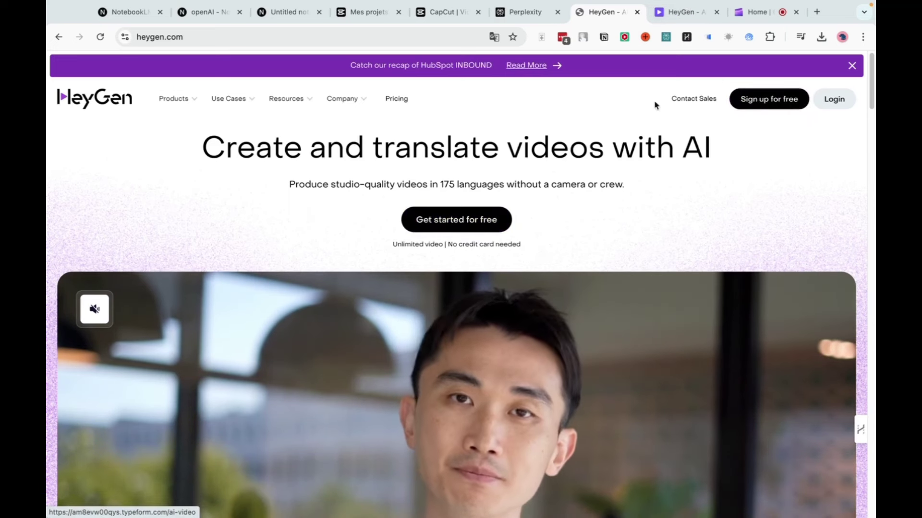
pyautogui.click(397, 99)
pyautogui.scroll(-8, 181, 313)
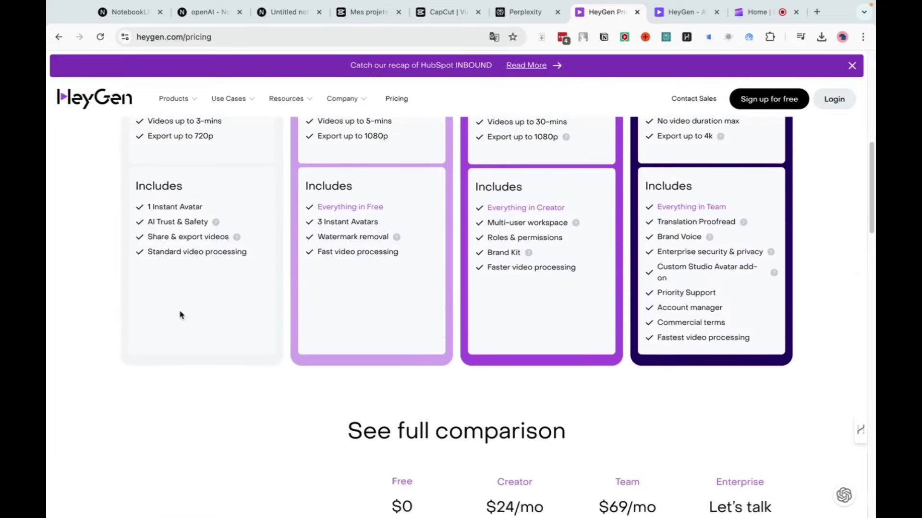
pyautogui.scroll(6, 181, 313)
pyautogui.scroll(-1, 179, 336)
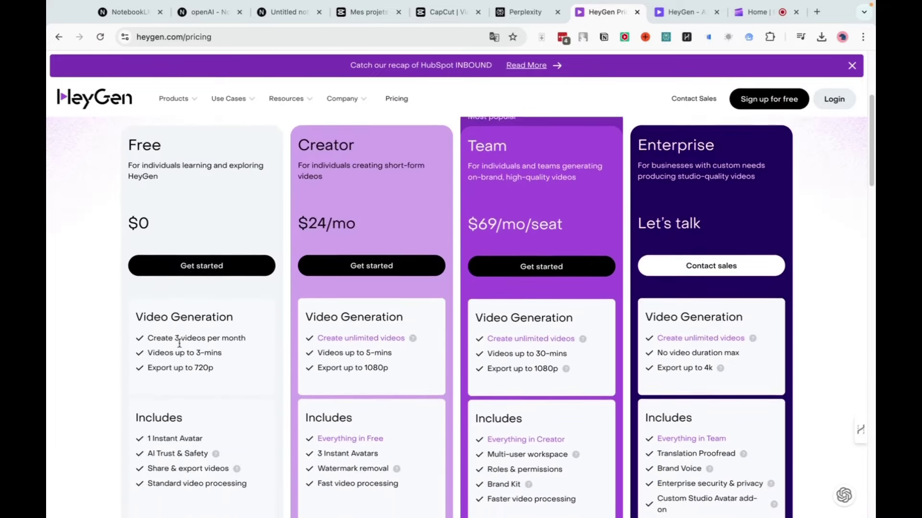
# Compare the video limits, export quality and included features of the four pricing plans, and look over the full comparison section
pyautogui.scroll(-4, 179, 344)
pyautogui.scroll(2, 180, 344)
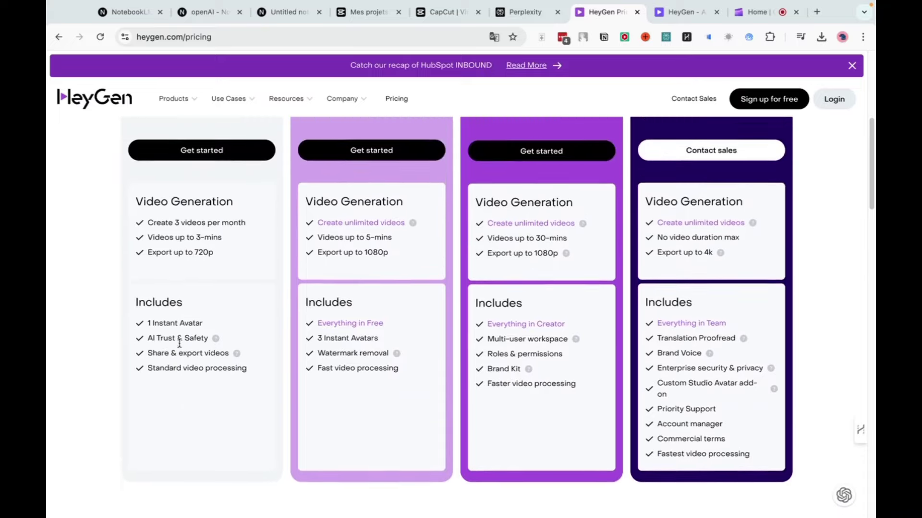
pyautogui.scroll(3, 179, 344)
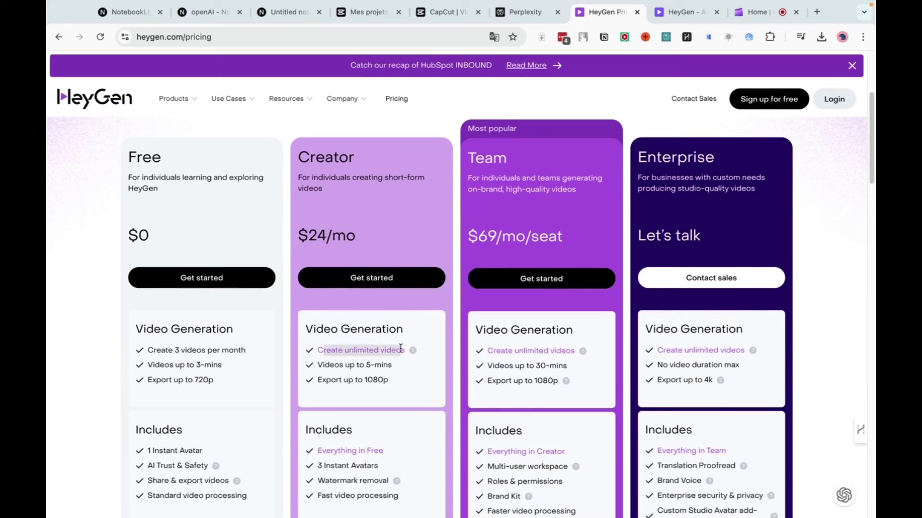
pyautogui.moveTo(412, 351)
pyautogui.scroll(-5, 386, 369)
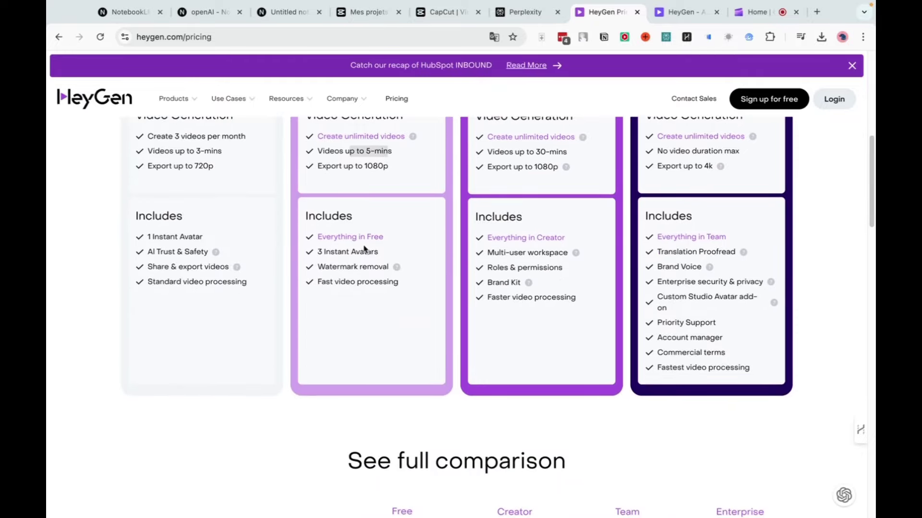
pyautogui.scroll(-20, 319, 284)
pyautogui.scroll(20, 318, 284)
pyautogui.scroll(-5, 218, 319)
pyautogui.scroll(-4, 218, 321)
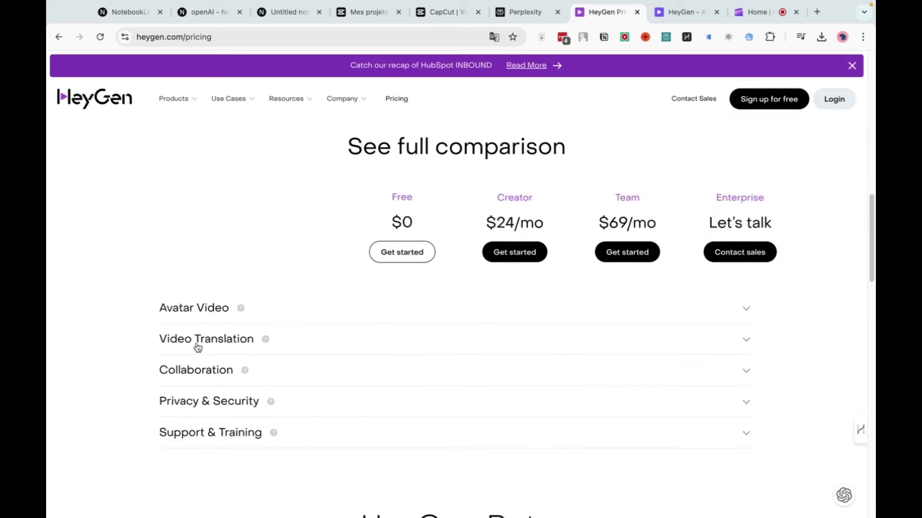
pyautogui.scroll(5, 327, 347)
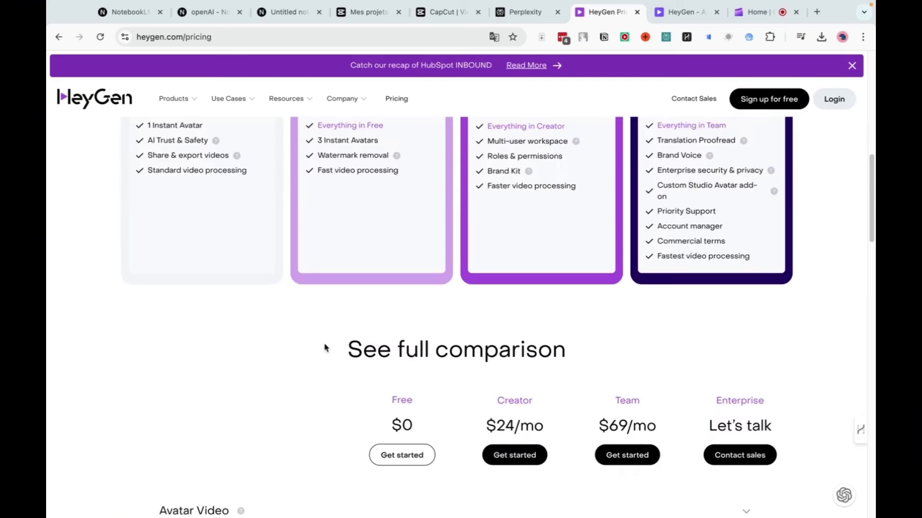
pyautogui.scroll(10, 325, 347)
pyautogui.scroll(-3, 120, 347)
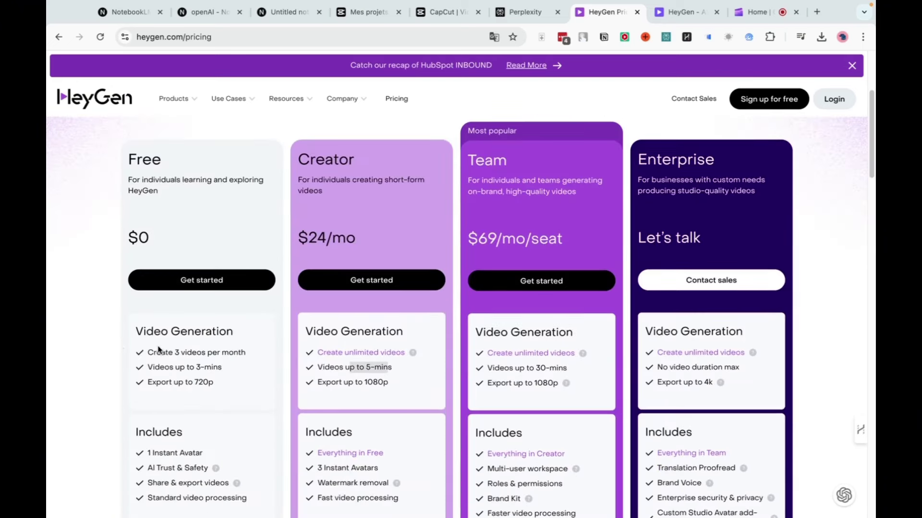
pyautogui.scroll(4, 158, 349)
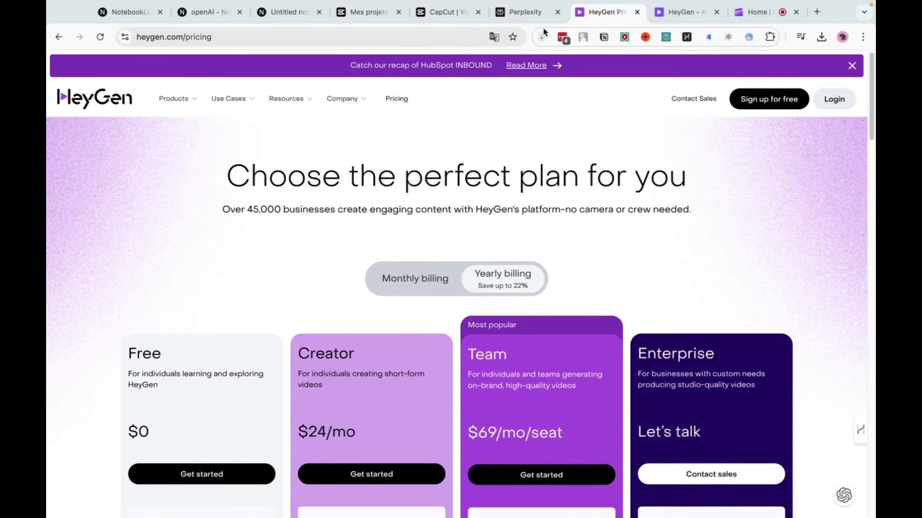
# Switch to the HeyGen web app, view the template library, and browse the Instant Avatar library
pyautogui.click(674, 19)
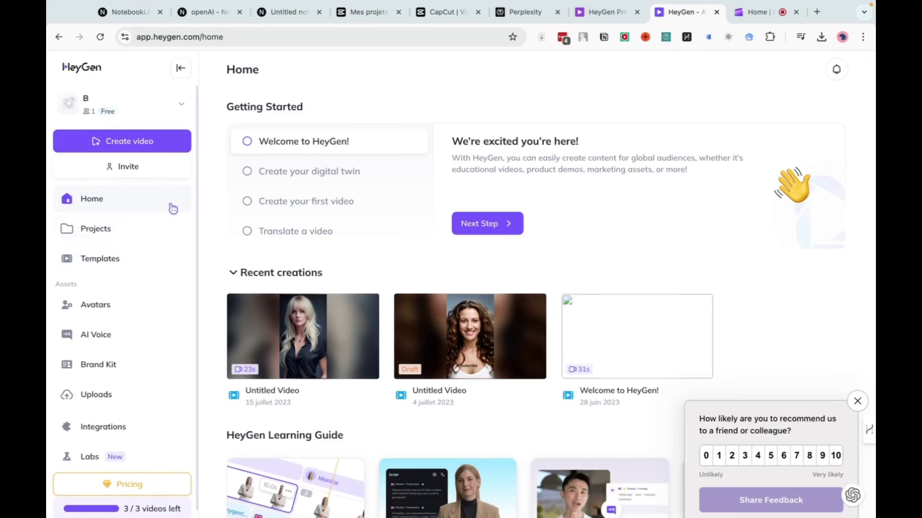
pyautogui.click(115, 263)
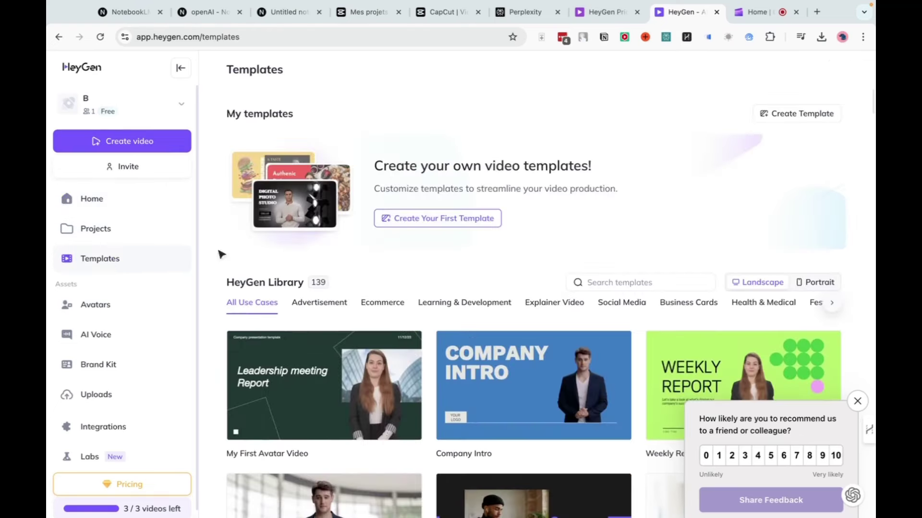
pyautogui.click(110, 306)
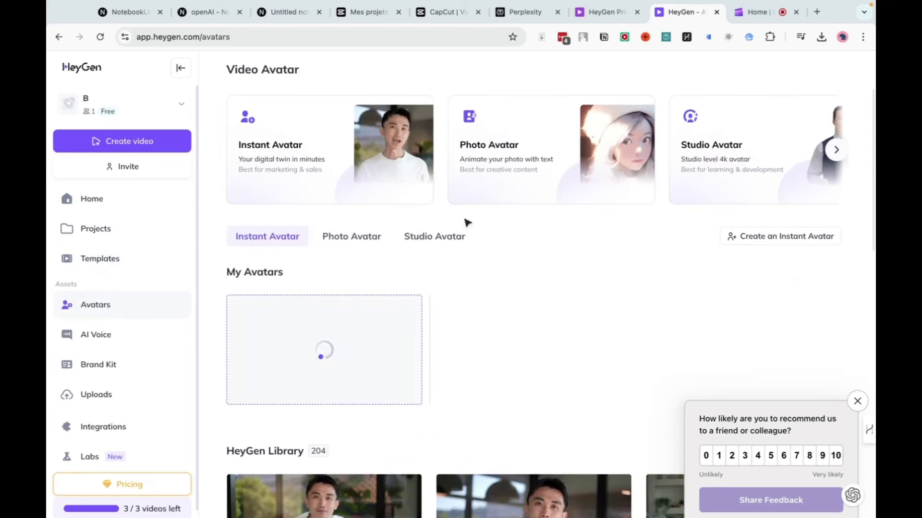
pyautogui.scroll(-3, 384, 211)
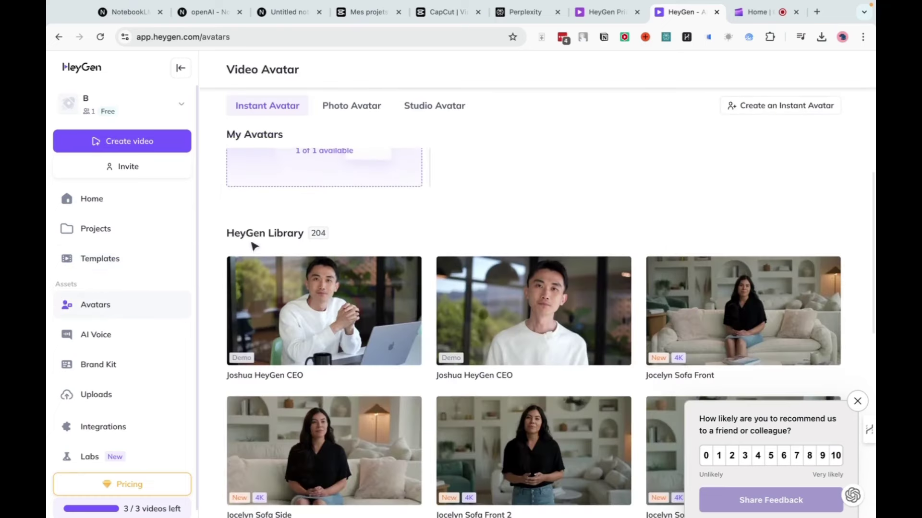
pyautogui.scroll(-4, 319, 307)
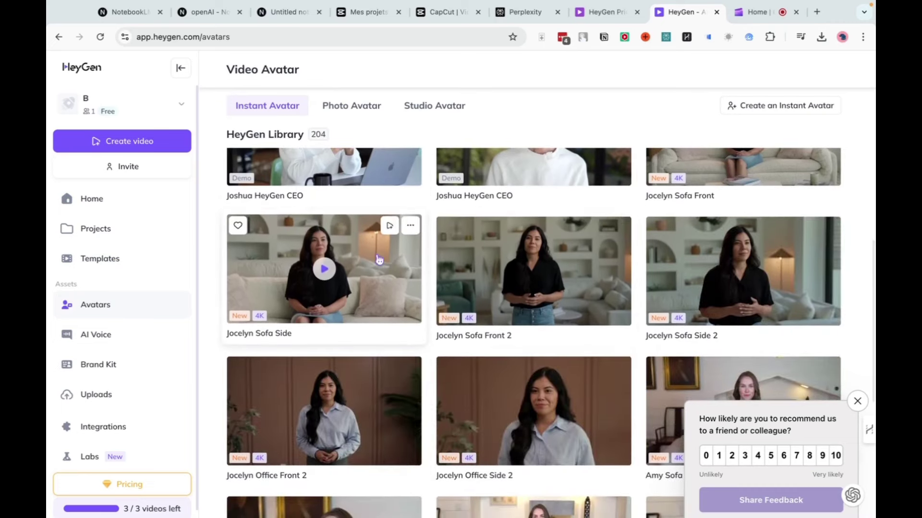
pyautogui.scroll(1, 381, 261)
pyautogui.scroll(3, 379, 241)
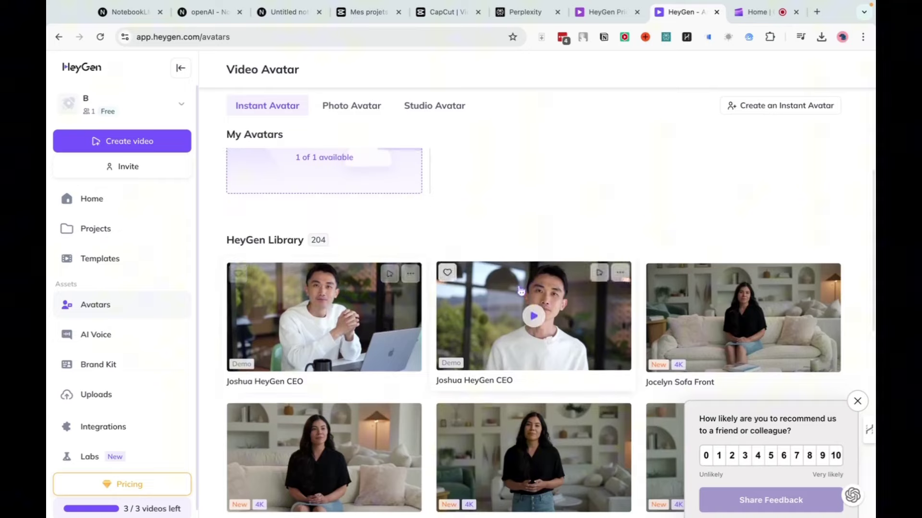
# Preview the Joshua HeyGen CEO and Jocelyn Sofa Side 2 avatars from the HeyGen library
pyautogui.click(324, 316)
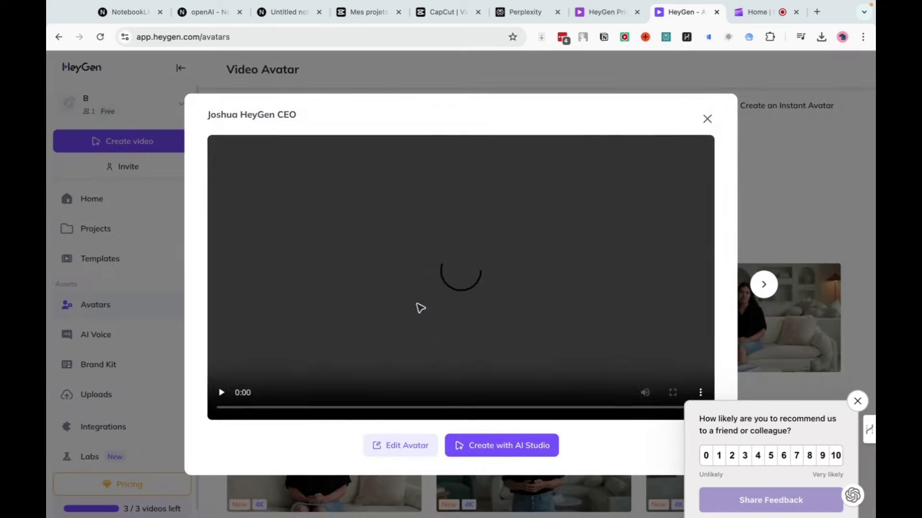
pyautogui.click(707, 119)
pyautogui.scroll(-7, 538, 269)
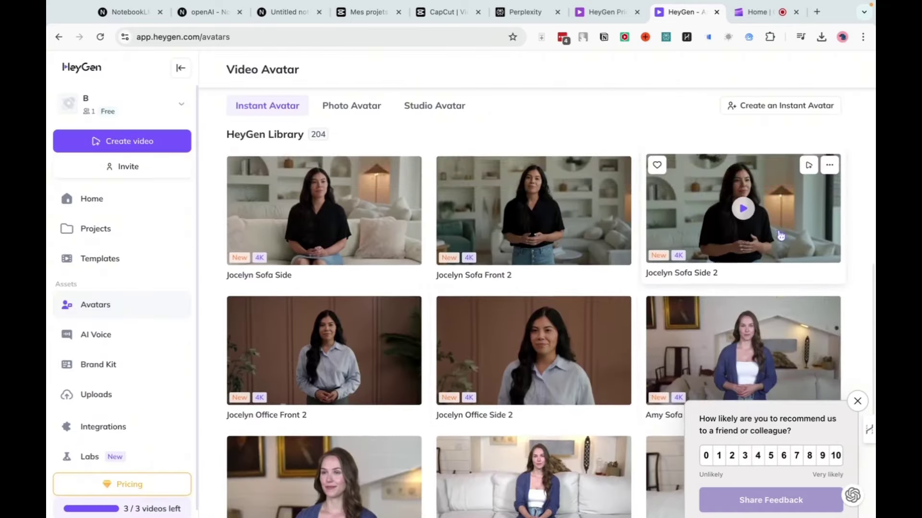
pyautogui.click(742, 207)
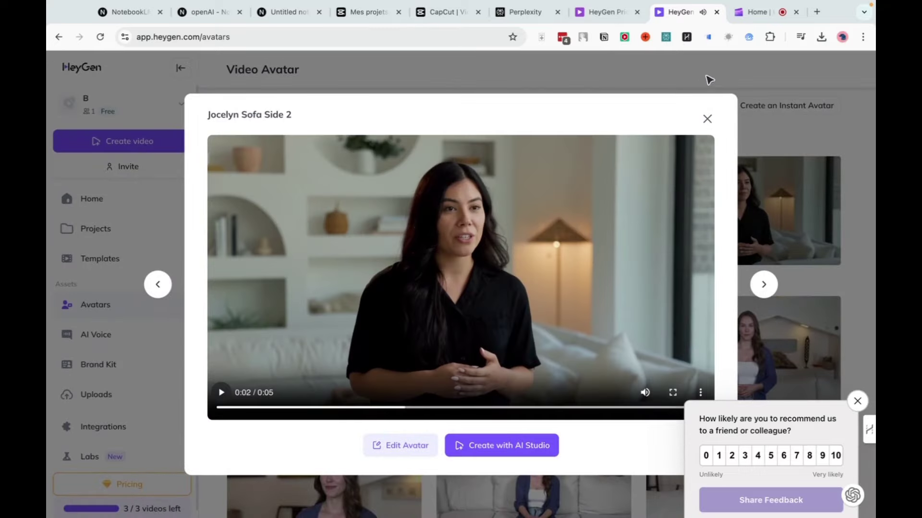
pyautogui.click(707, 120)
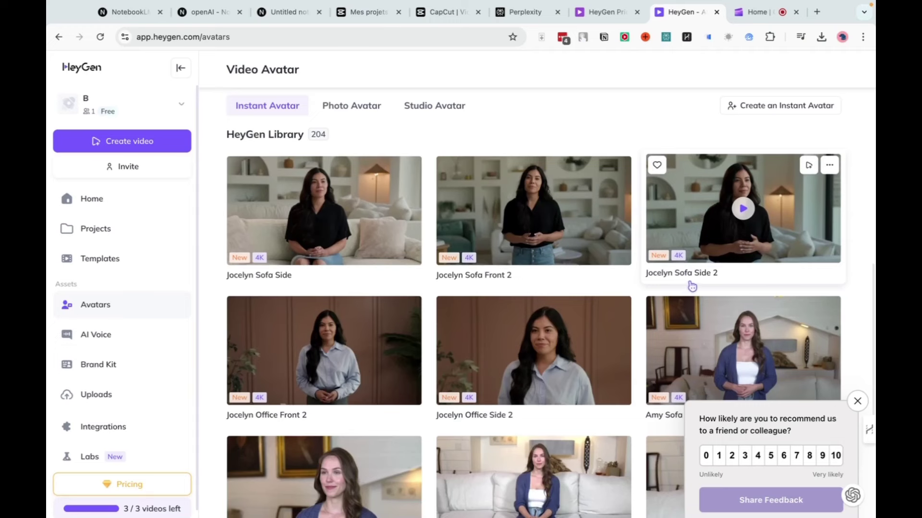
pyautogui.click(712, 247)
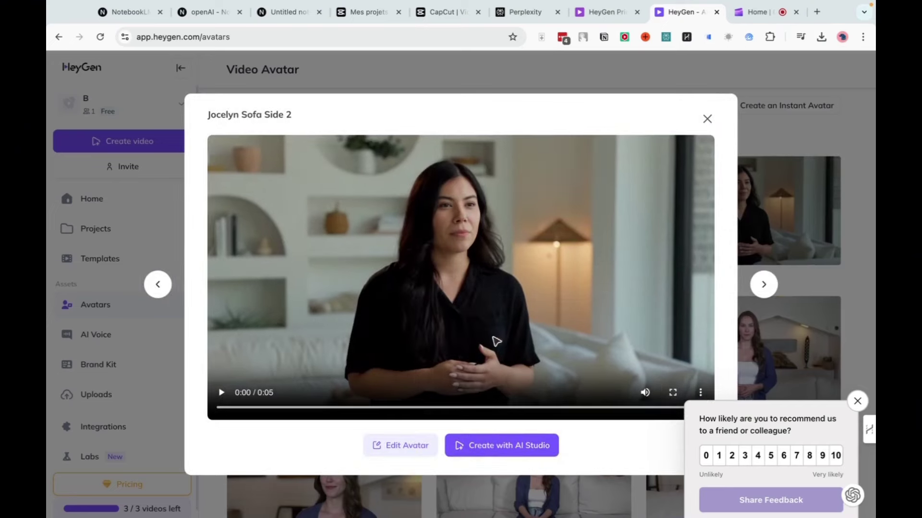
pyautogui.click(707, 118)
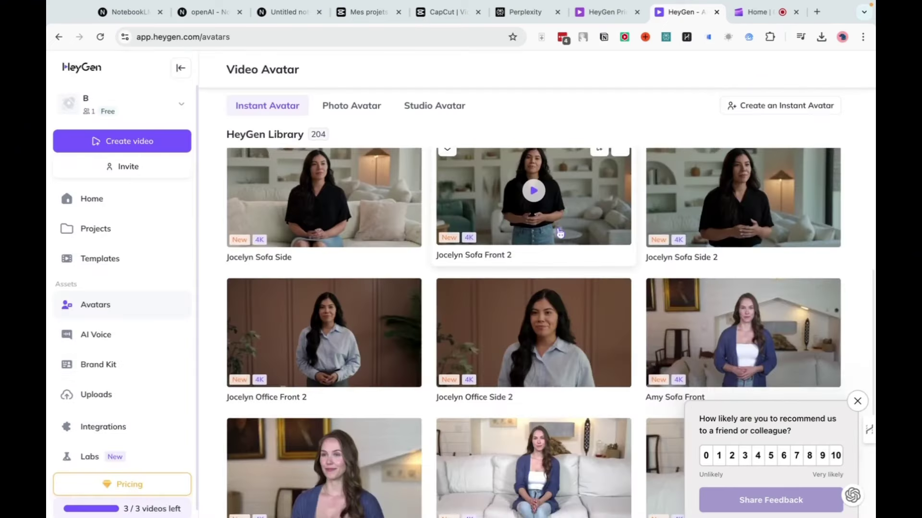
# Preview the Amy Sofa Side and Amy Outdoor Front avatars further down the HeyGen library
pyautogui.scroll(-5, 551, 243)
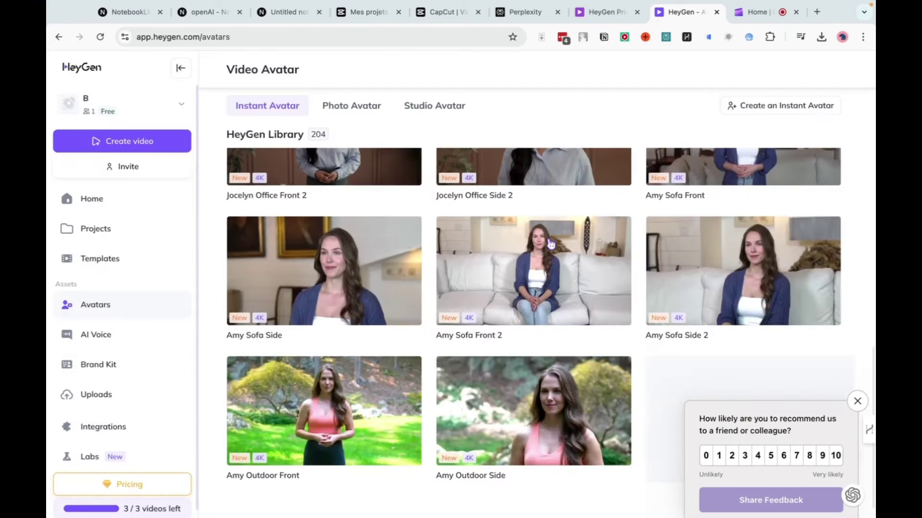
pyautogui.click(382, 289)
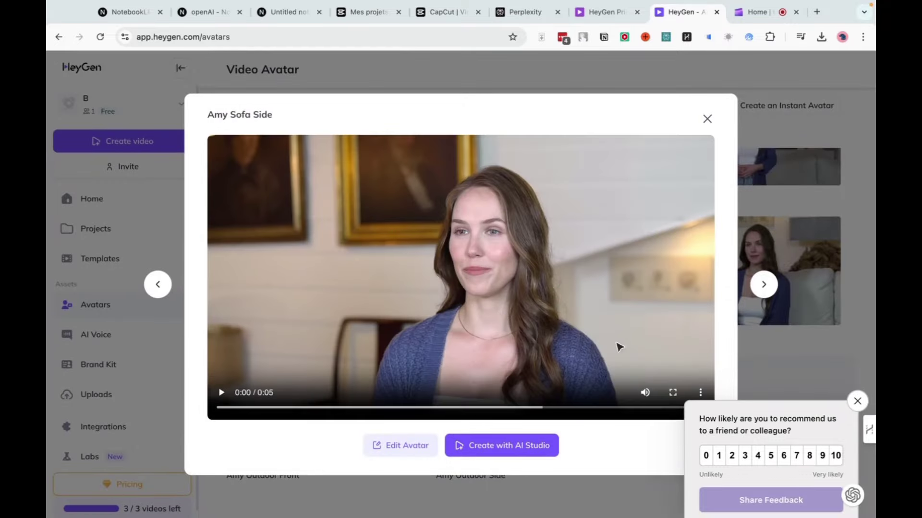
pyautogui.press('Escape')
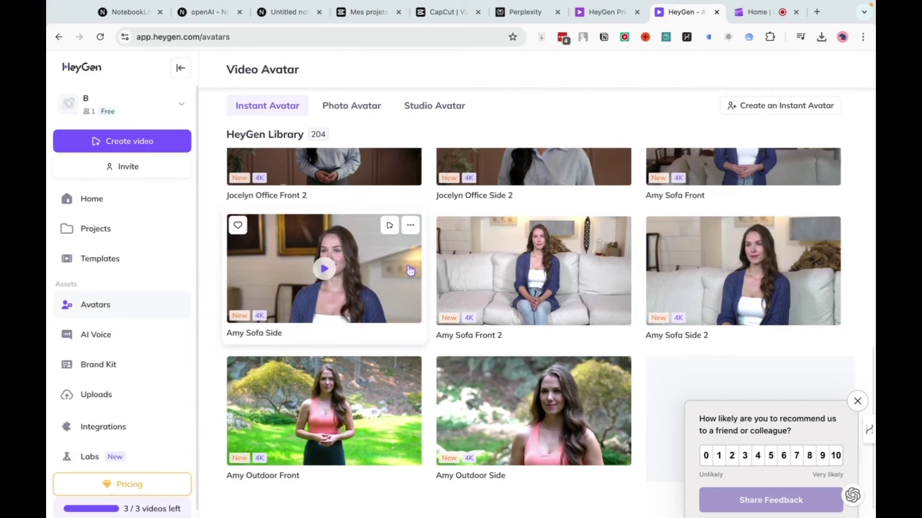
pyautogui.click(391, 414)
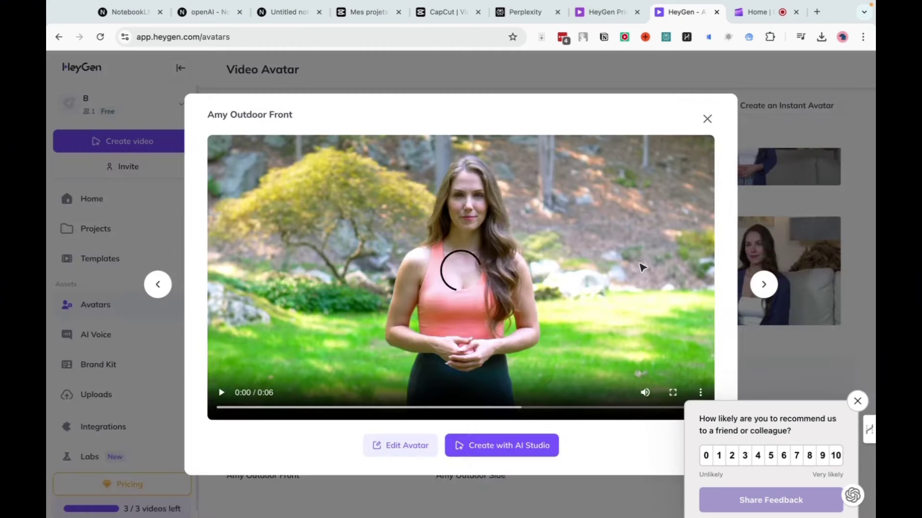
pyautogui.click(221, 394)
pyautogui.press('Escape')
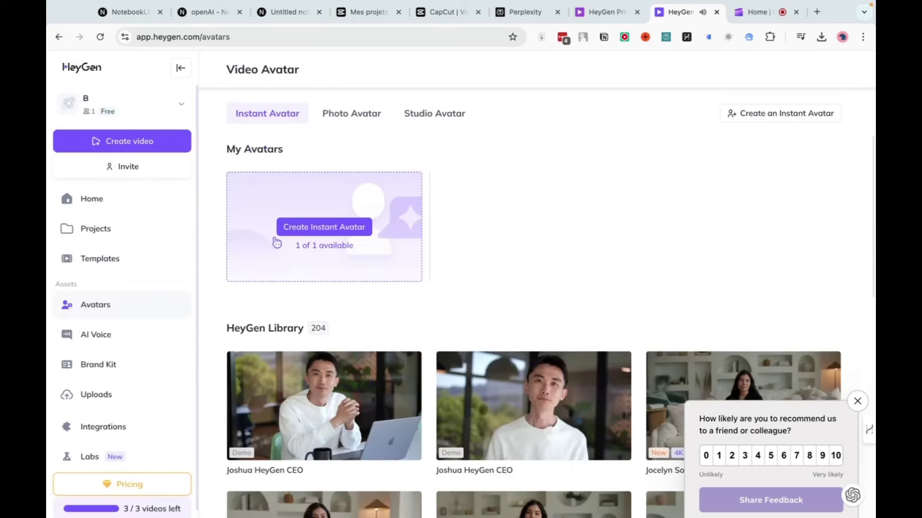
# Create a new portrait video in AI Studio with the Amy Sofa Side avatar
pyautogui.scroll(-3, 270, 228)
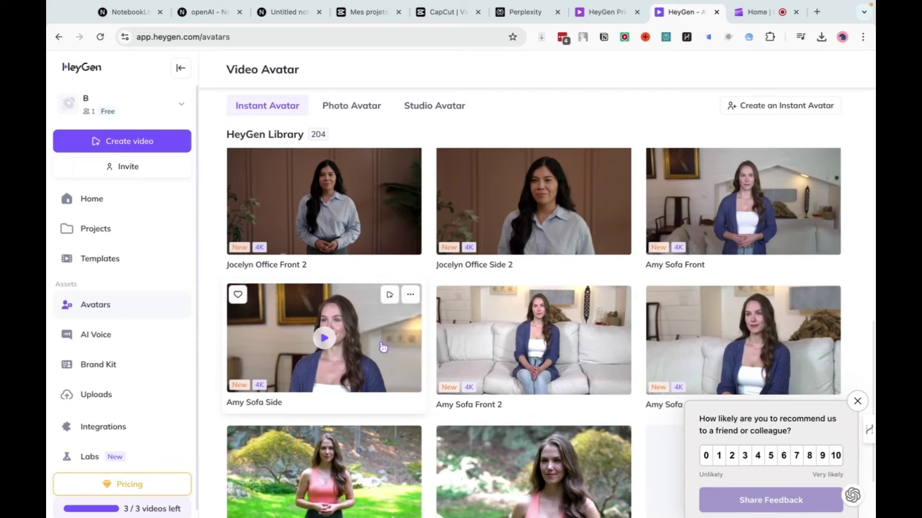
pyautogui.click(382, 359)
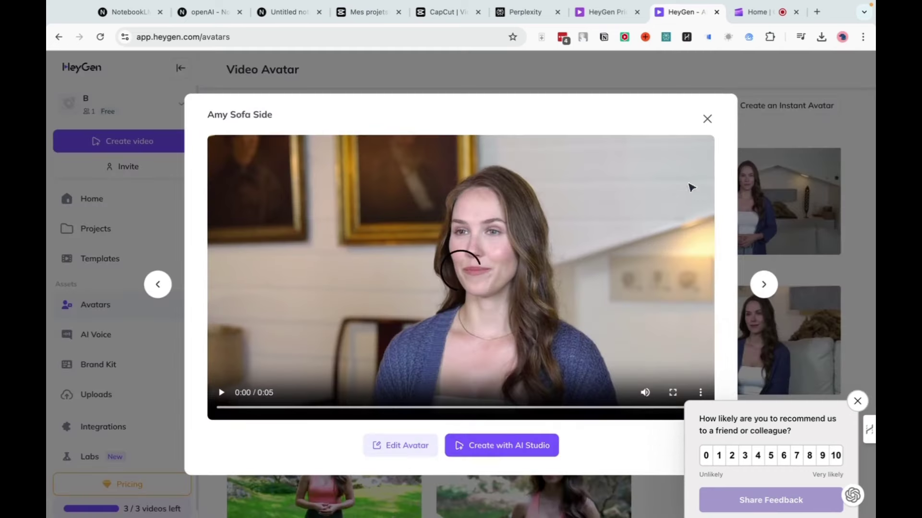
pyautogui.click(518, 447)
pyautogui.click(542, 377)
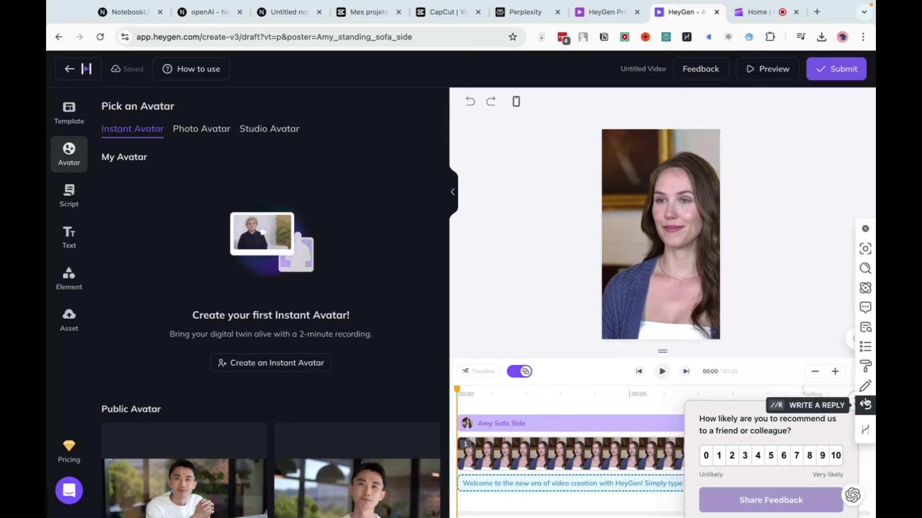
# Dismiss the recommendation survey and collapse the avatar picker to enlarge the video canvas and timeline
pyautogui.click(807, 403)
pyautogui.click(848, 77)
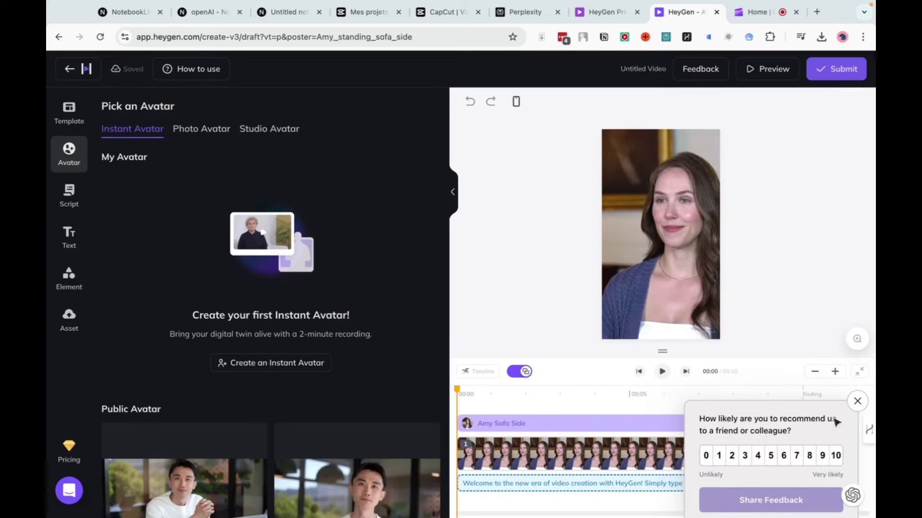
pyautogui.click(858, 401)
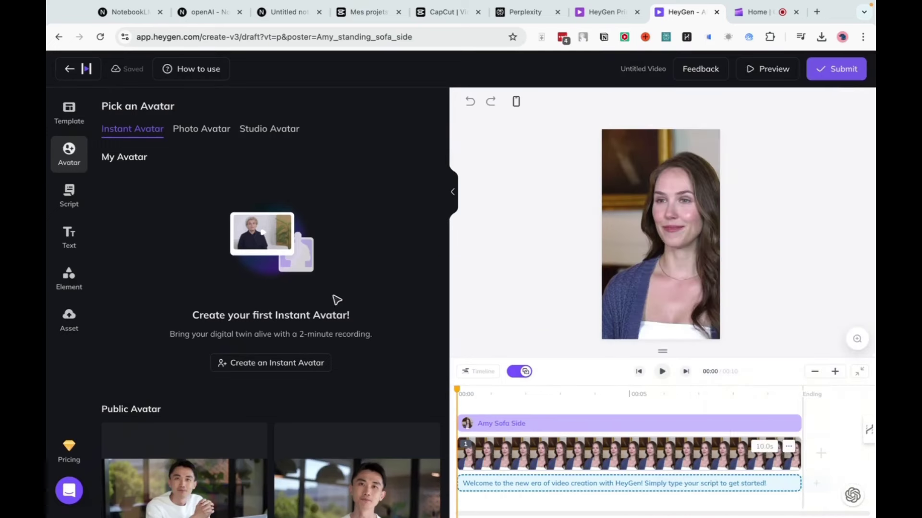
pyautogui.click(453, 192)
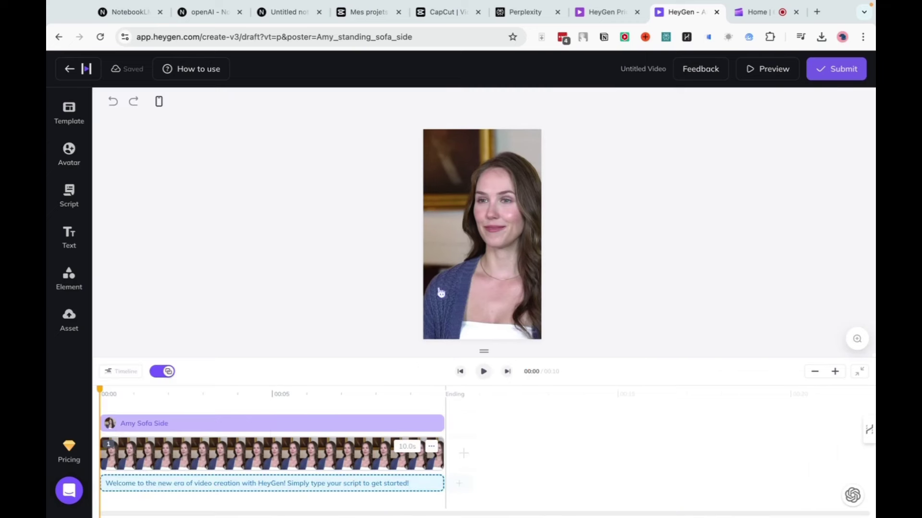
# Remove the default welcome script from the scene and upload woman.MP3 from the NoteBookLM folder as its audio
pyautogui.click(263, 485)
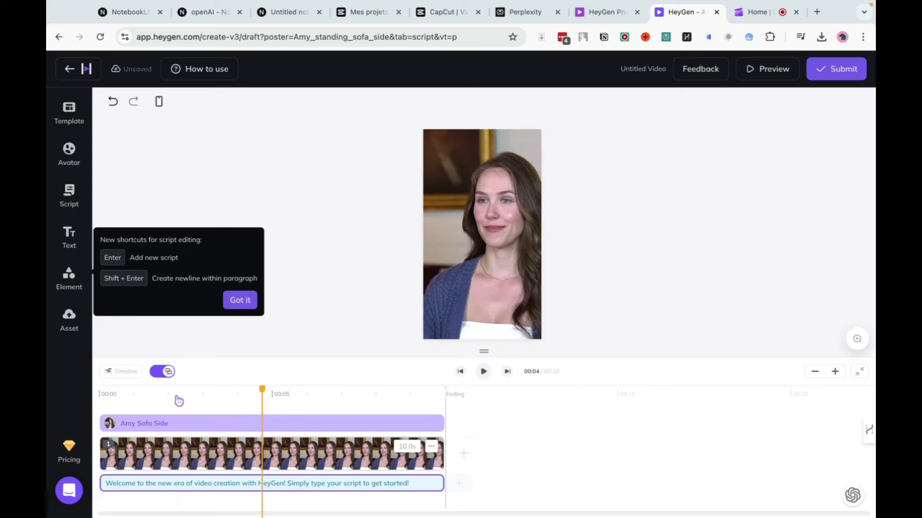
pyautogui.click(287, 484)
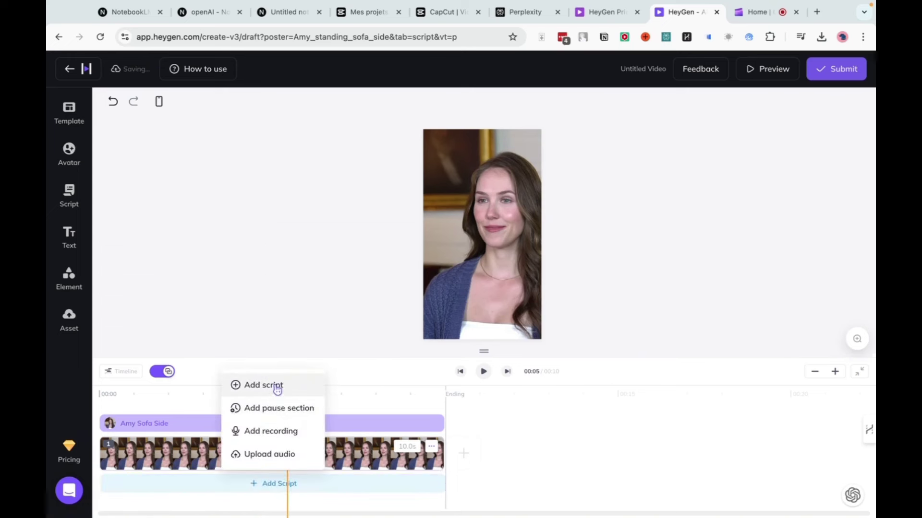
pyautogui.click(278, 455)
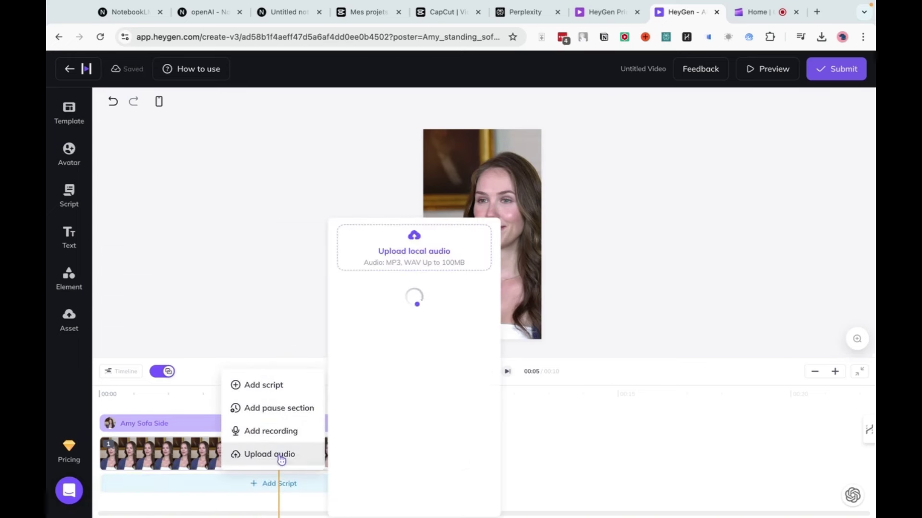
pyautogui.click(413, 240)
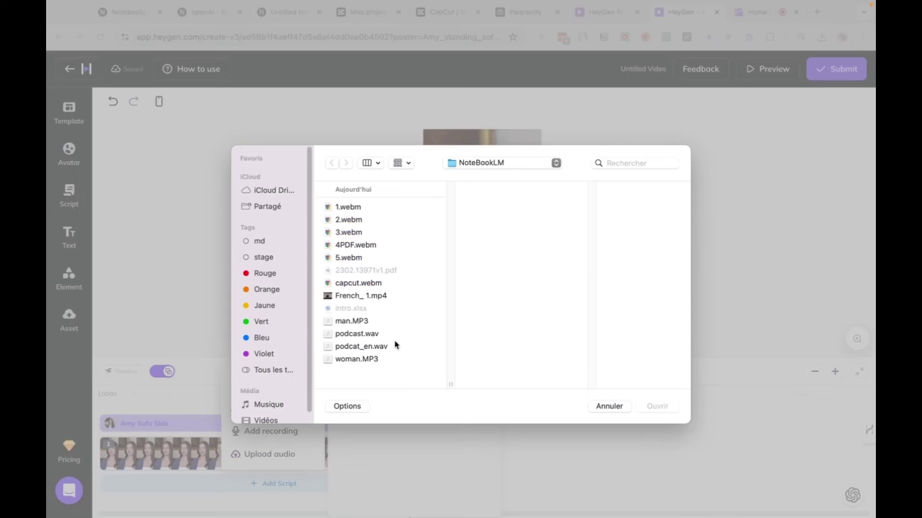
pyautogui.click(374, 364)
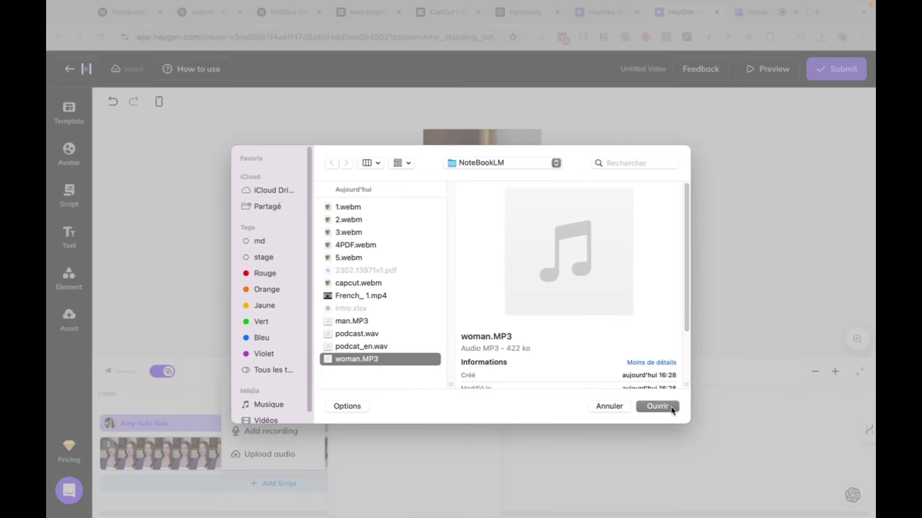
pyautogui.click(657, 407)
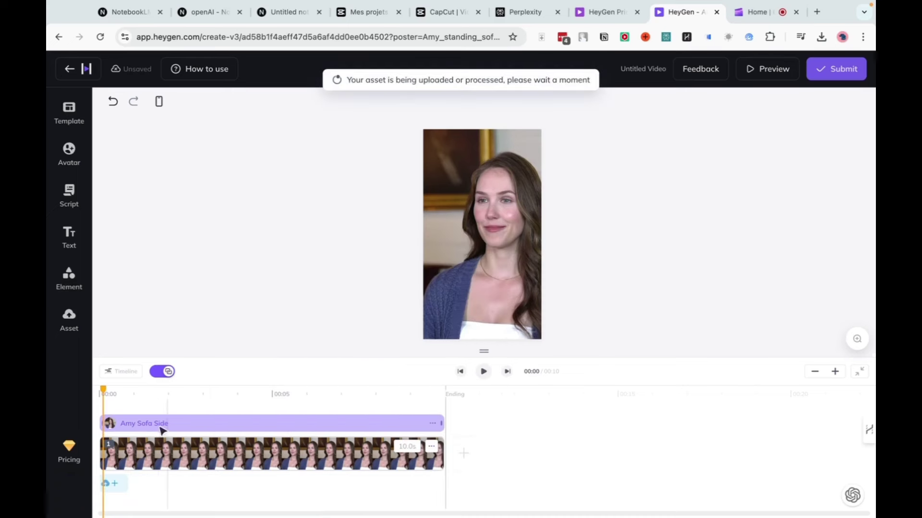
# Clear the re-added default script and upload woman.MP3 again as the Amy Sofa Side scene's audio
pyautogui.click(114, 483)
pyautogui.moveTo(365, 488)
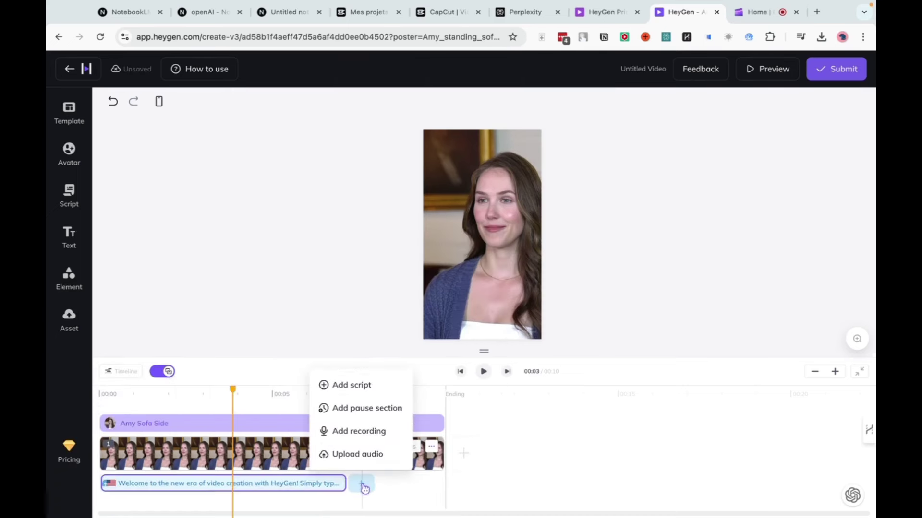
pyautogui.click(277, 486)
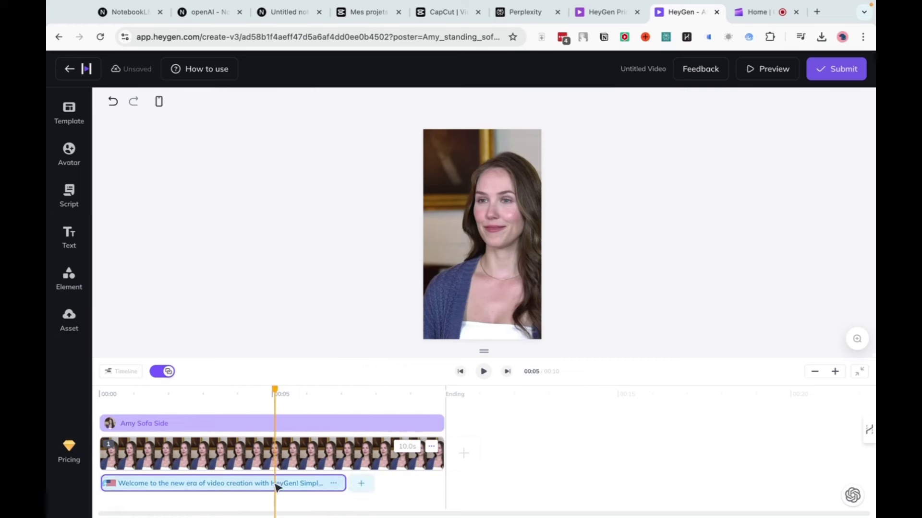
pyautogui.moveTo(116, 483)
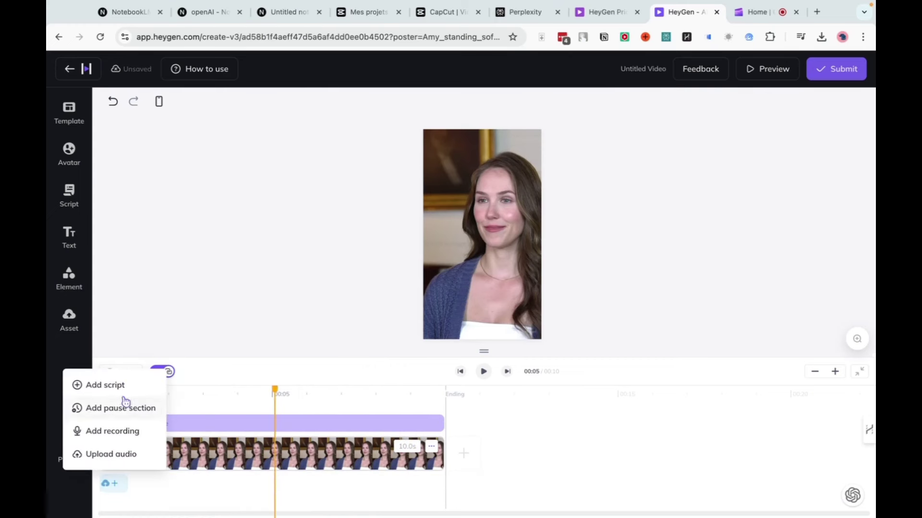
pyautogui.click(120, 454)
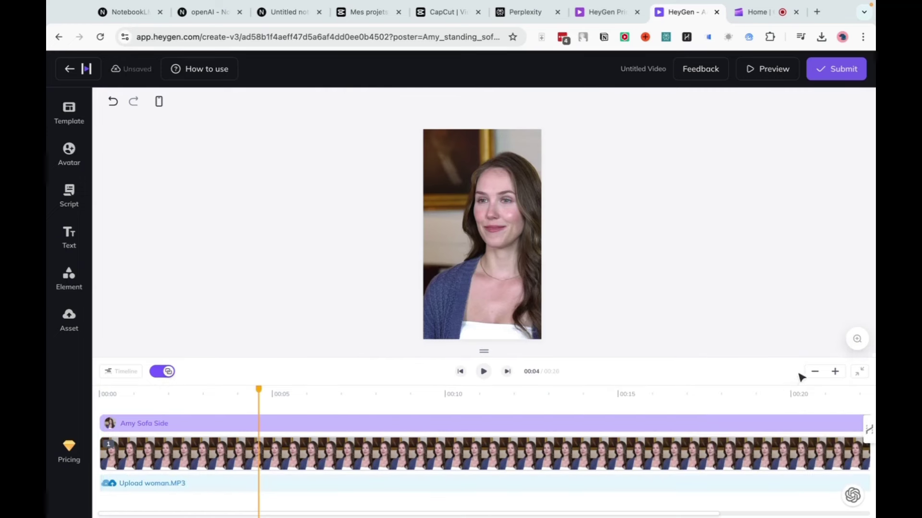
# Play back the scene's woman.MP3 audio on the timeline, including a section around the 19-second mark
pyautogui.click(815, 371)
pyautogui.moveTo(185, 422); pyautogui.dragTo(159, 396)
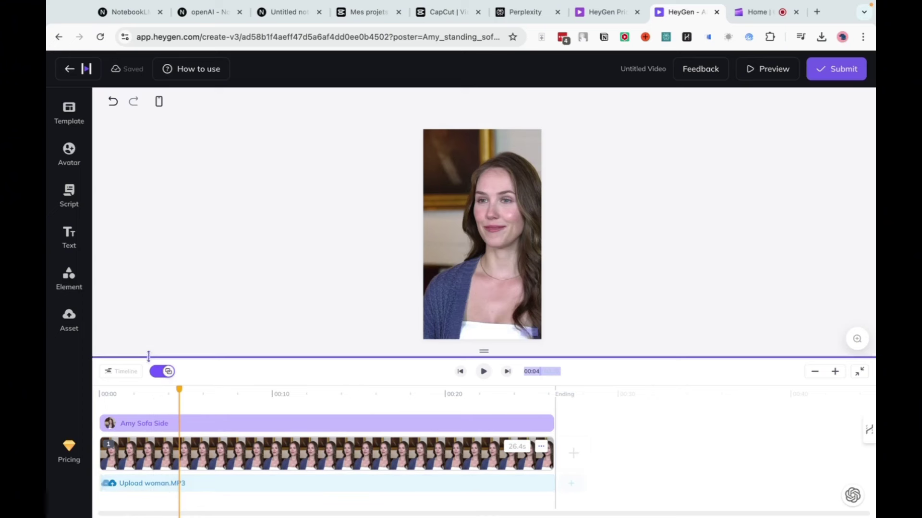
pyautogui.click(160, 373)
pyautogui.click(159, 373)
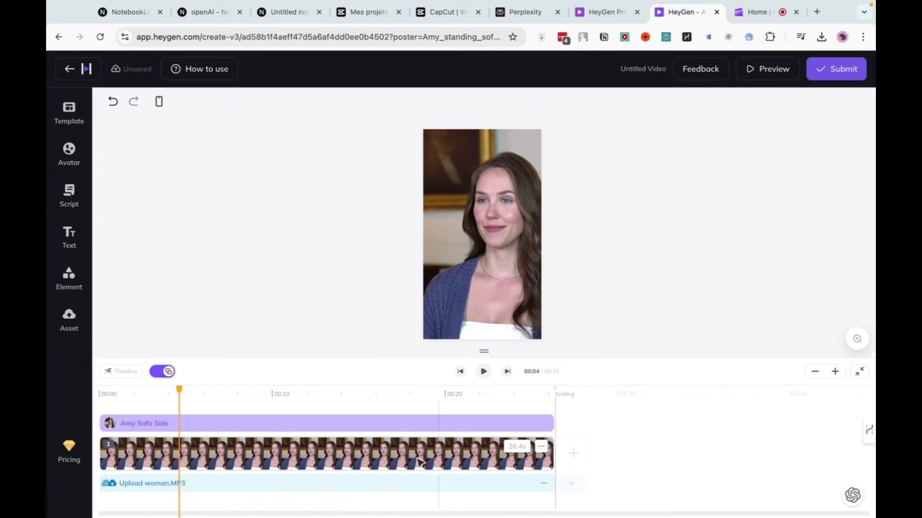
pyautogui.click(485, 376)
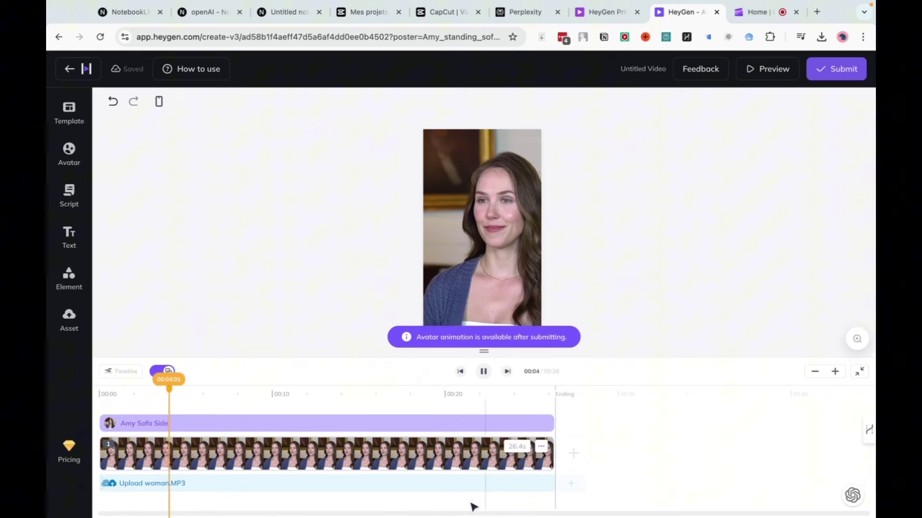
pyautogui.click(433, 396)
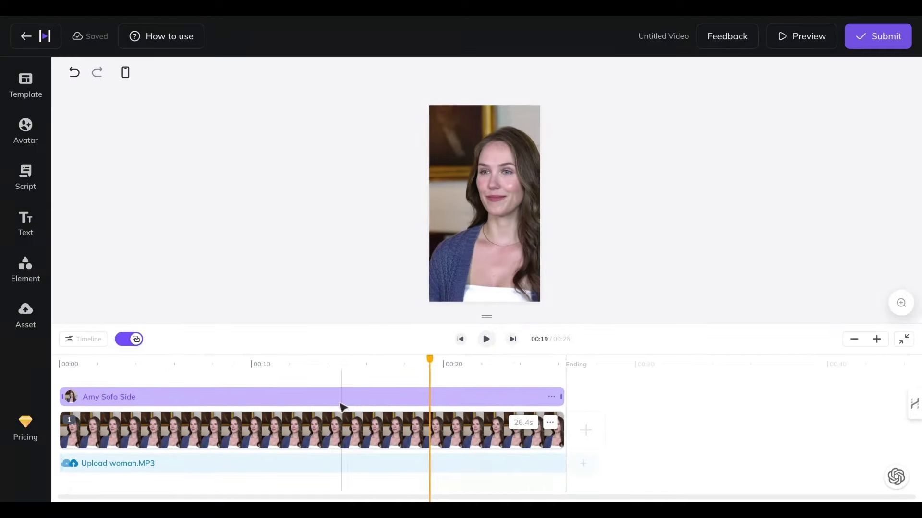
pyautogui.click(483, 371)
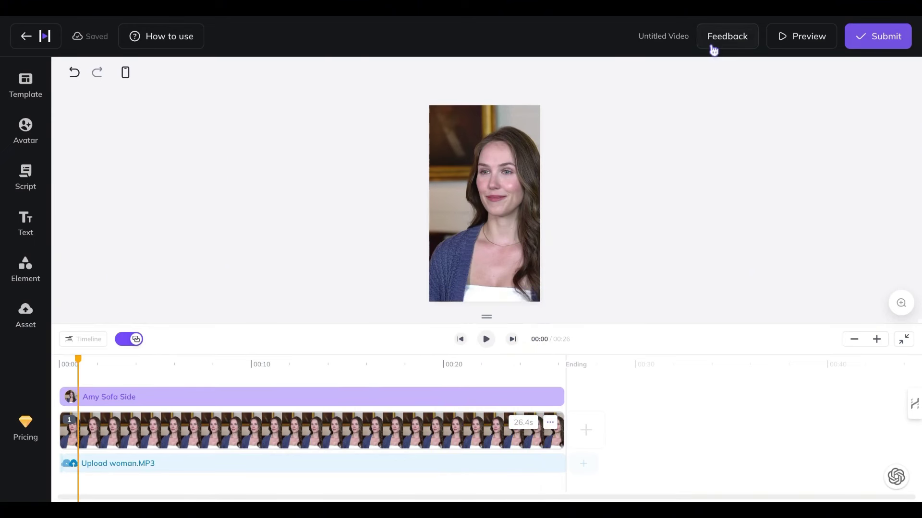
# Rename the untitled video as woman and submit it for generation
pyautogui.doubleClick(663, 35)
pyautogui.press('BackSpace')
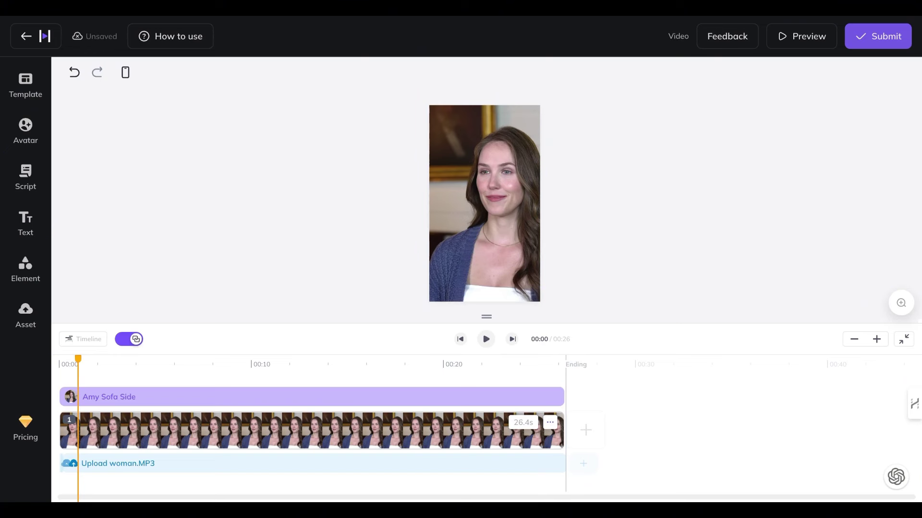
pyautogui.doubleClick(675, 34)
pyautogui.write('woman')
pyautogui.click(859, 42)
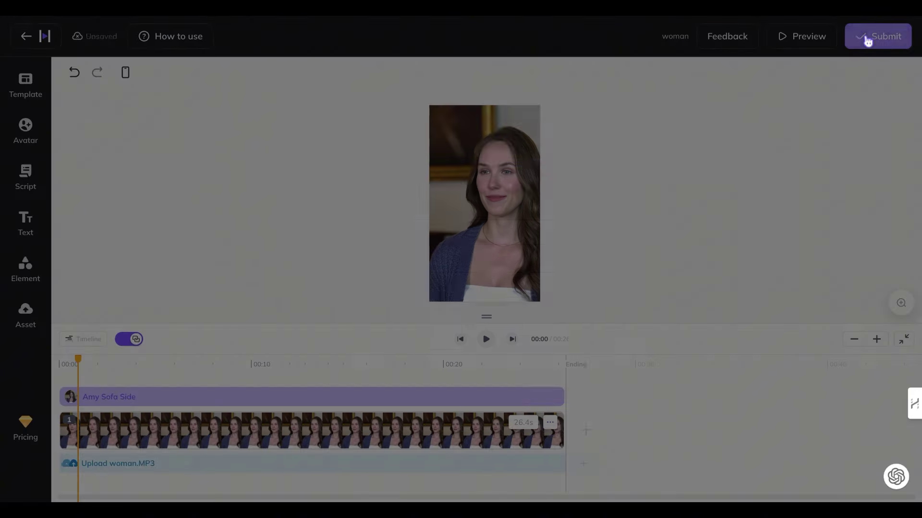
pyautogui.click(577, 399)
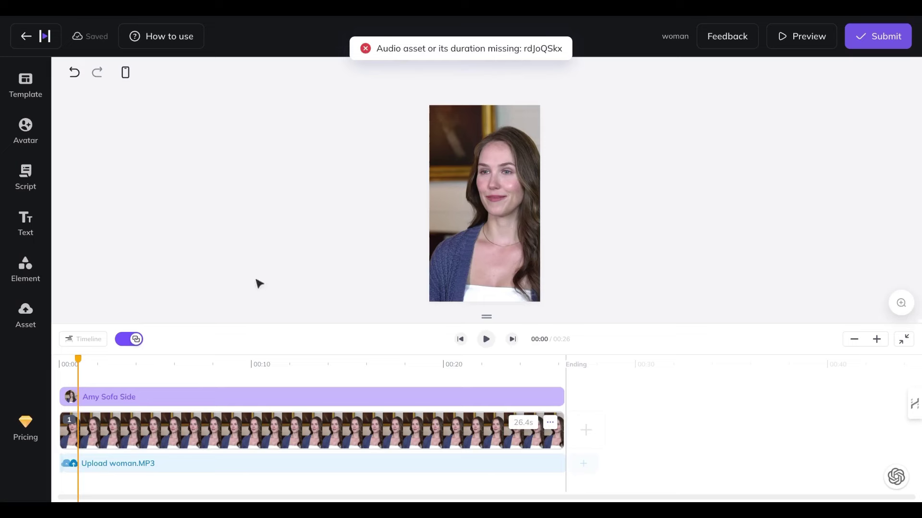
# Preview the woman video in the large player and try submitting it again from there
pyautogui.click(877, 36)
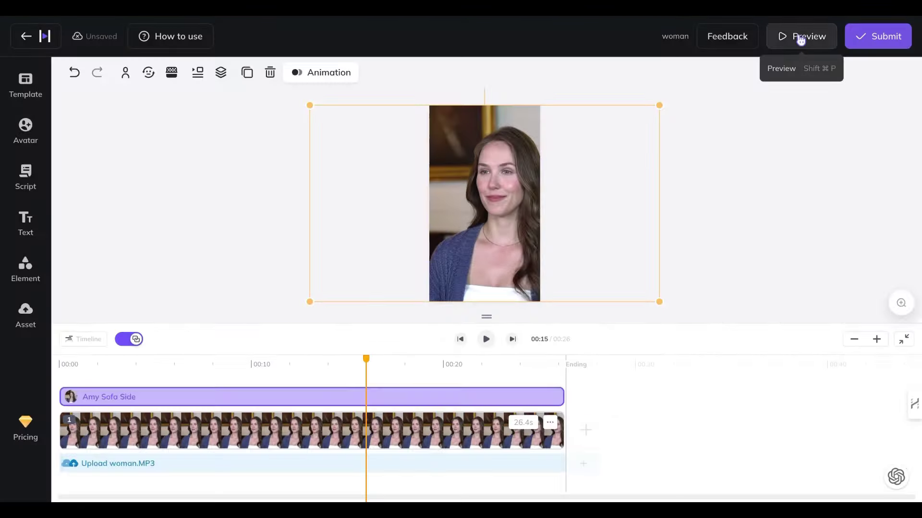
pyautogui.click(799, 37)
pyautogui.click(397, 222)
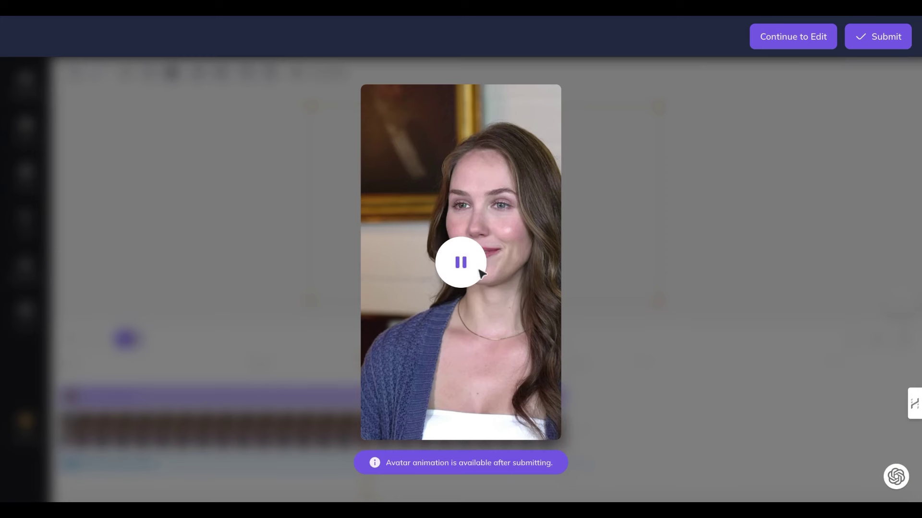
pyautogui.click(525, 244)
pyautogui.click(880, 45)
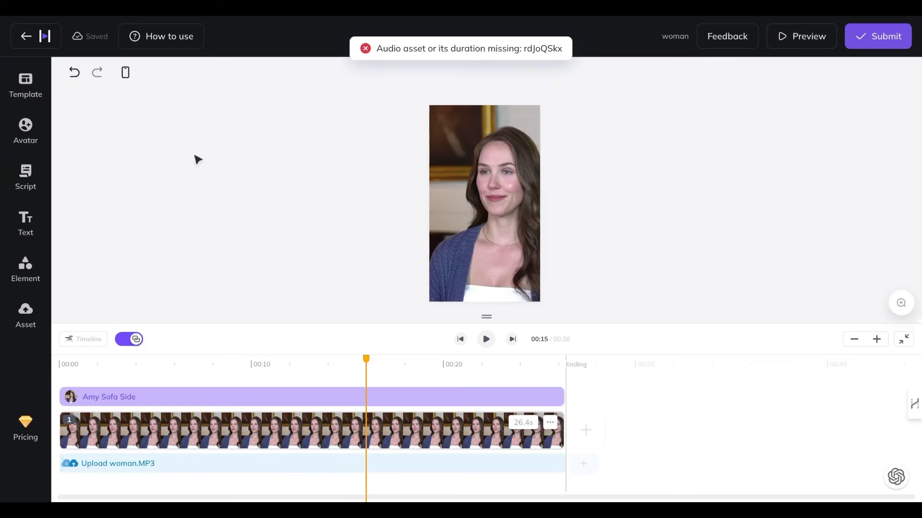
# Delete the two empty audio sections from the script, keeping only the woman.MP3 section
pyautogui.click(114, 464)
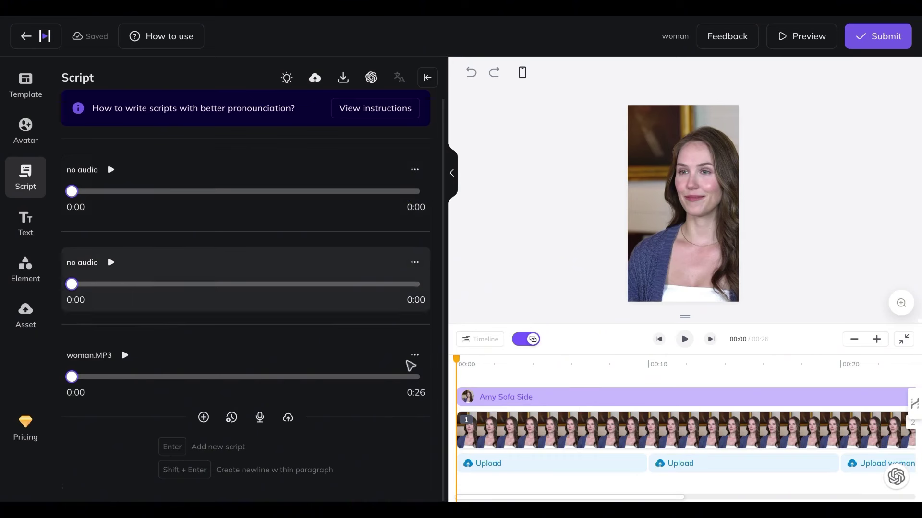
pyautogui.click(416, 171)
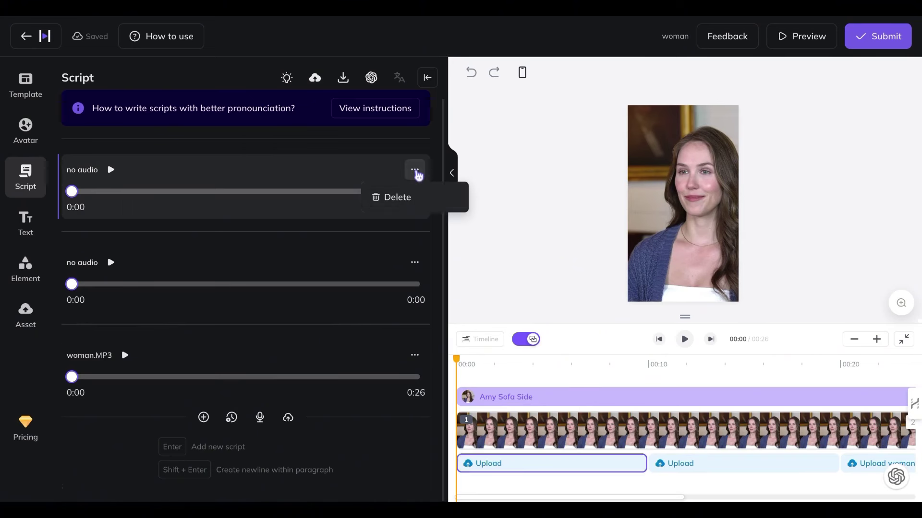
pyautogui.click(406, 199)
pyautogui.click(422, 176)
pyautogui.click(415, 209)
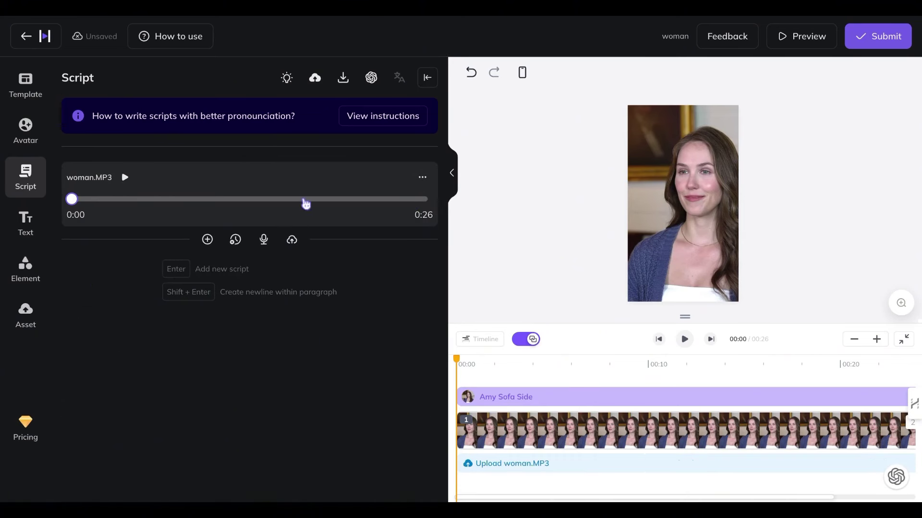
# Check the remaining woman.MP3 track by playing it briefly from about 17 seconds
pyautogui.click(610, 470)
pyautogui.click(386, 465)
pyautogui.click(887, 43)
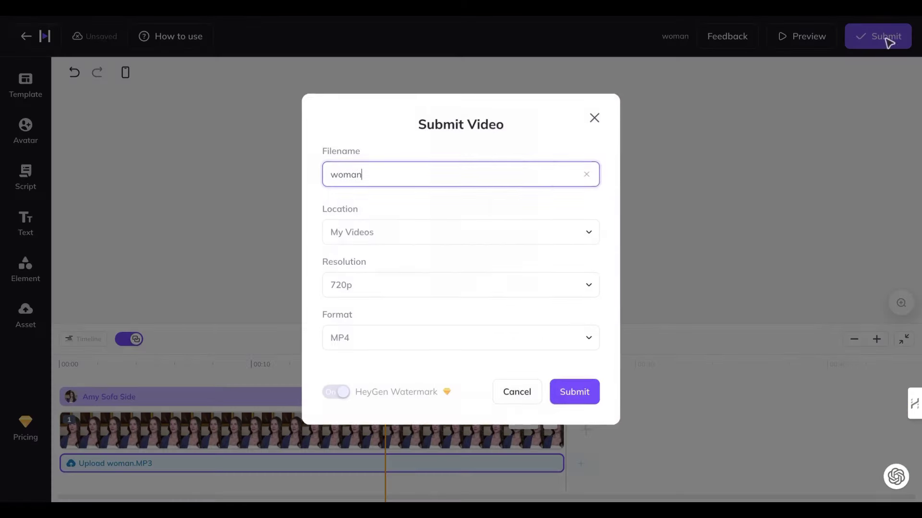
pyautogui.click(653, 372)
pyautogui.click(398, 363)
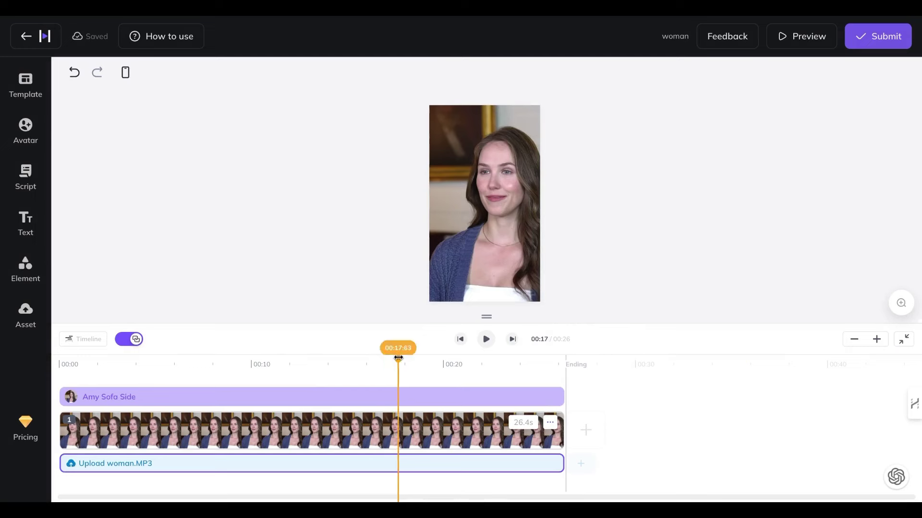
pyautogui.click(484, 342)
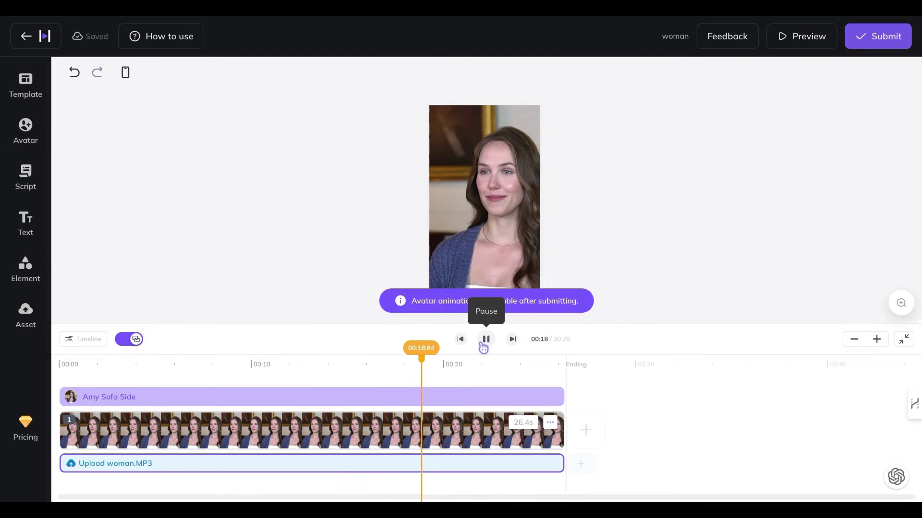
pyautogui.click(484, 341)
# Try to submit the cleaned-up woman video and read the notice about the plan's video generations
pyautogui.click(876, 42)
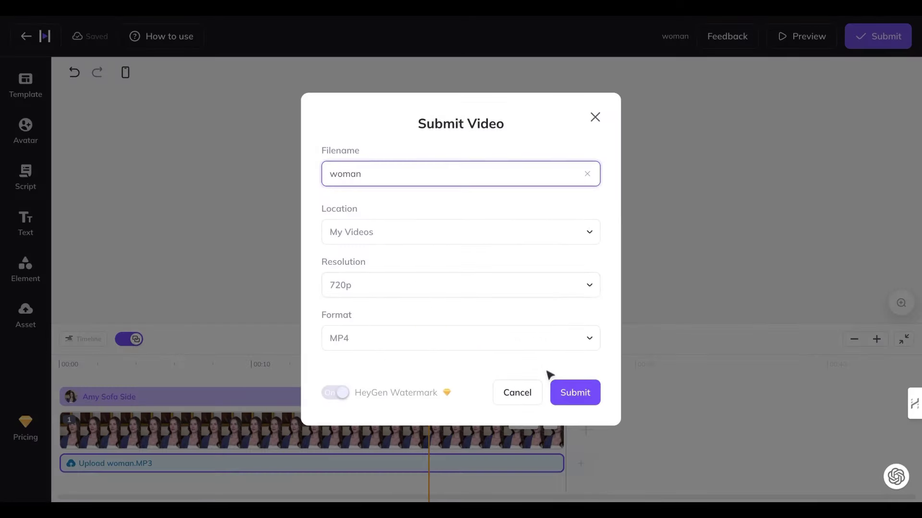
pyautogui.click(569, 390)
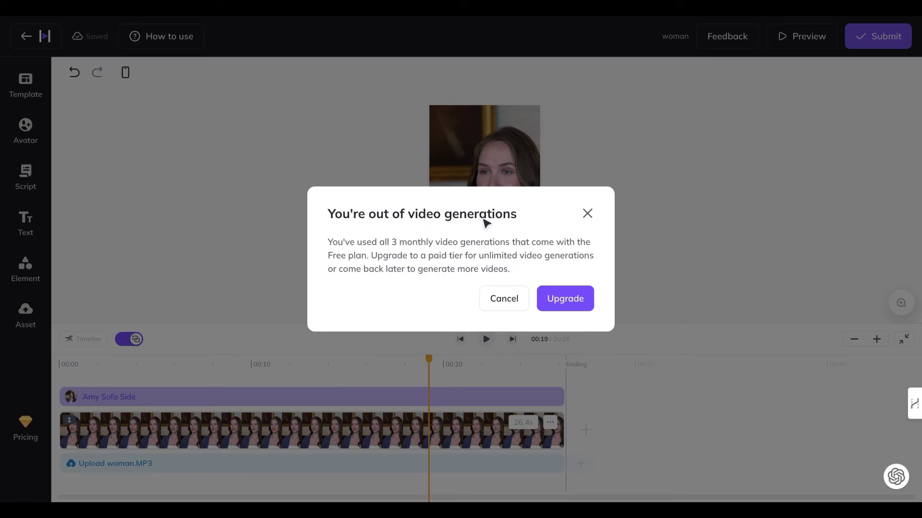
pyautogui.moveTo(376, 246); pyautogui.dragTo(514, 244)
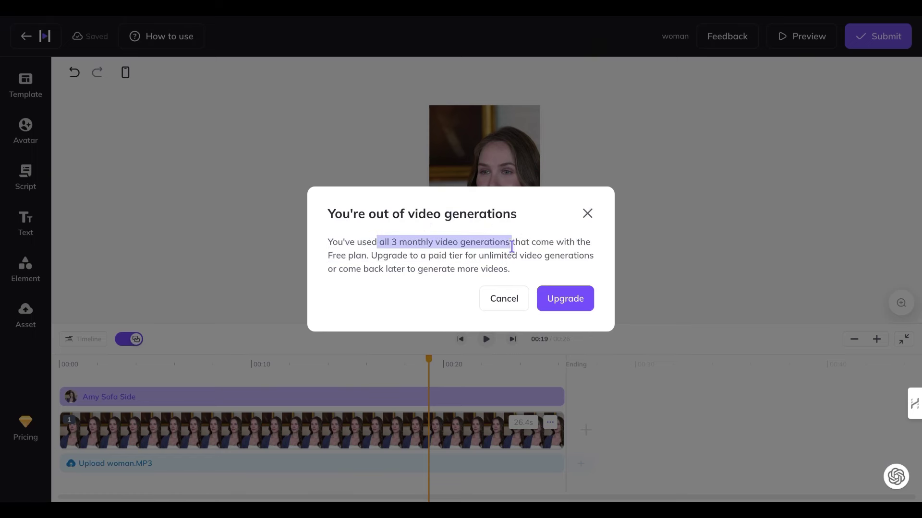
pyautogui.click(108, 259)
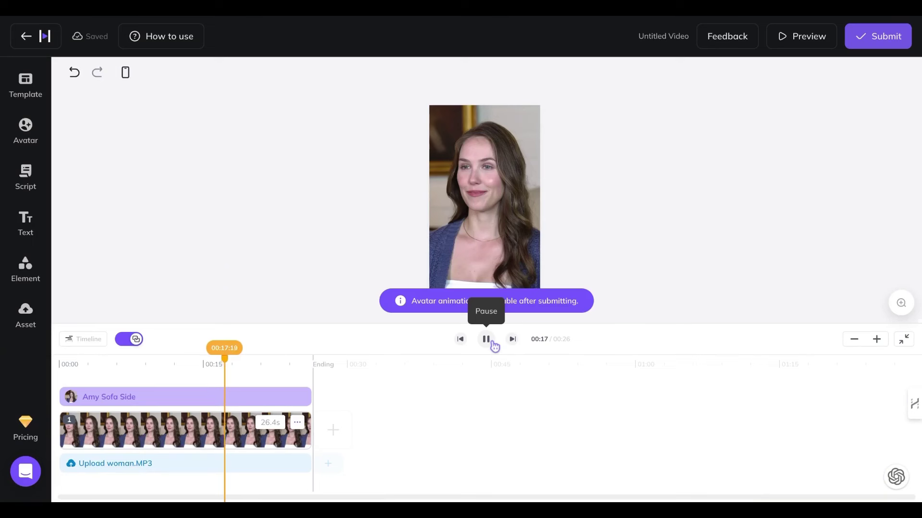
# Stop playback in the untitled Amy Sofa Side project and submit it with the filename woman
pyautogui.click(486, 338)
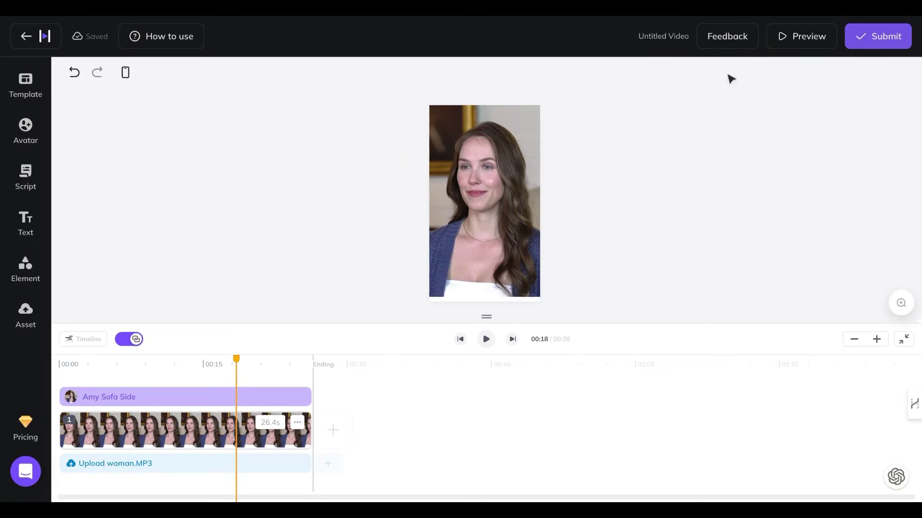
pyautogui.click(874, 39)
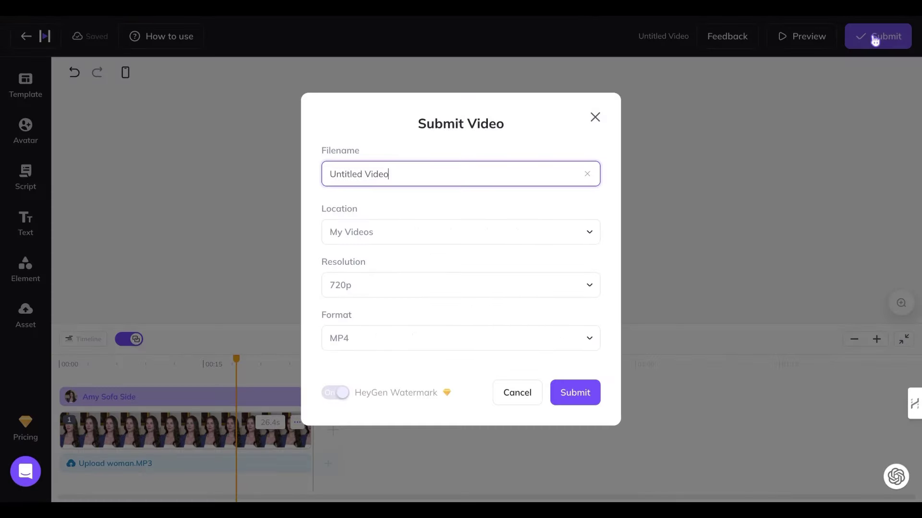
pyautogui.tripleClick(405, 176)
pyautogui.write('wo')
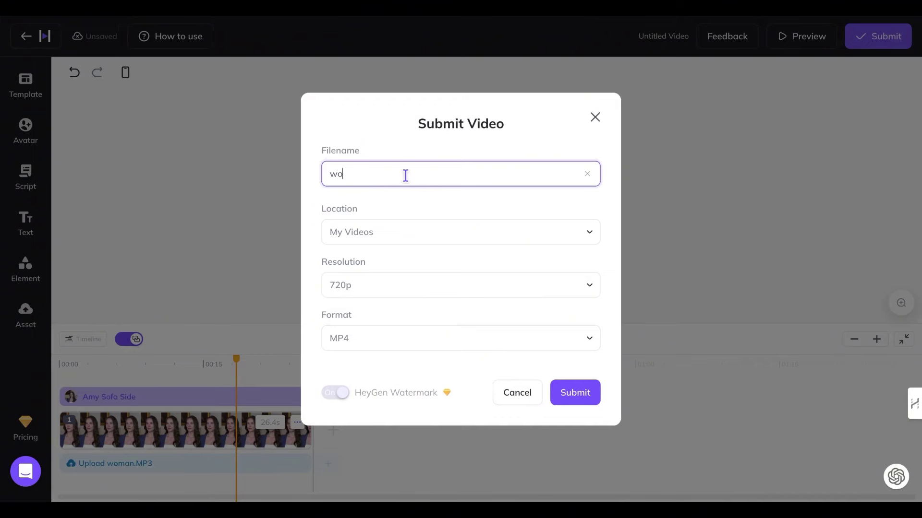
pyautogui.click(587, 392)
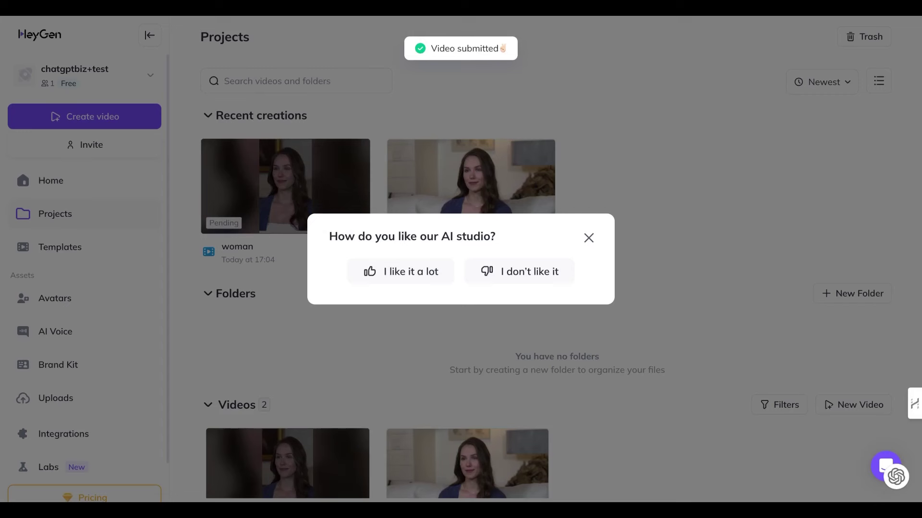
# Dismiss the AI studio feedback survey and create a new portrait avatar video from scratch
pyautogui.click(589, 237)
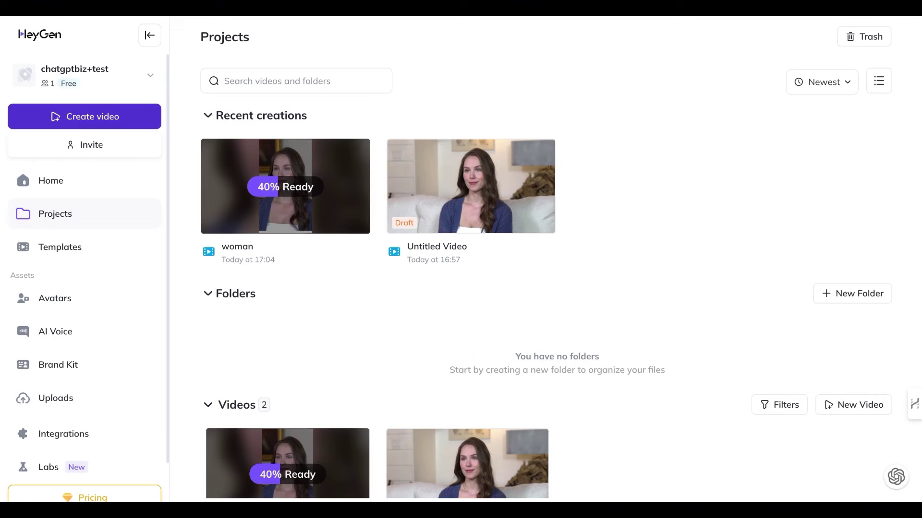
pyautogui.click(84, 116)
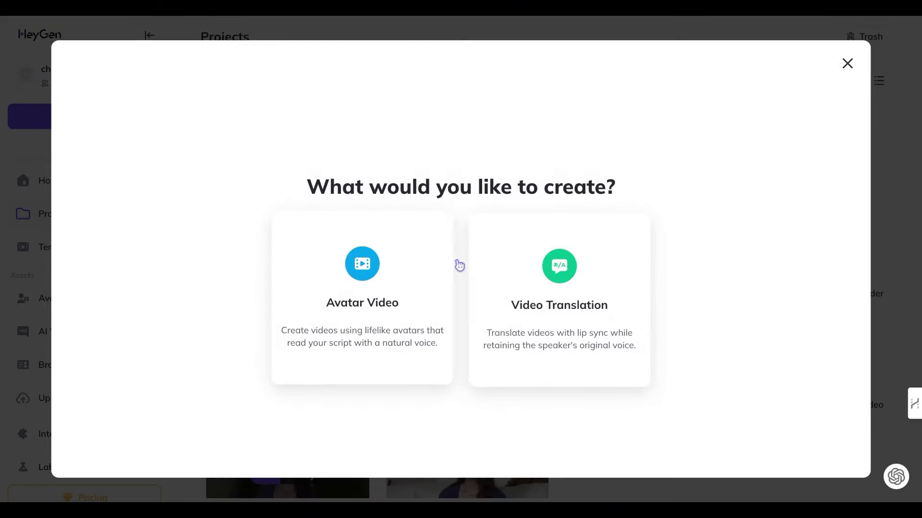
pyautogui.click(374, 257)
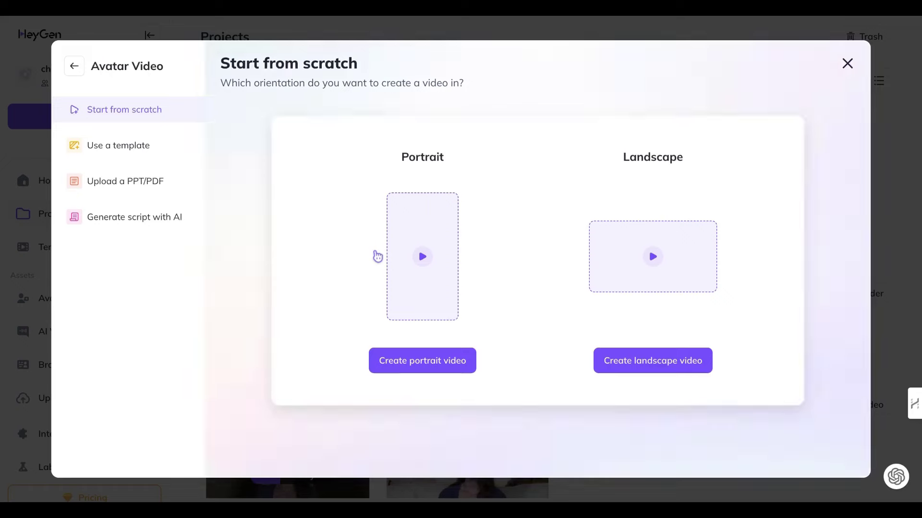
pyautogui.click(414, 361)
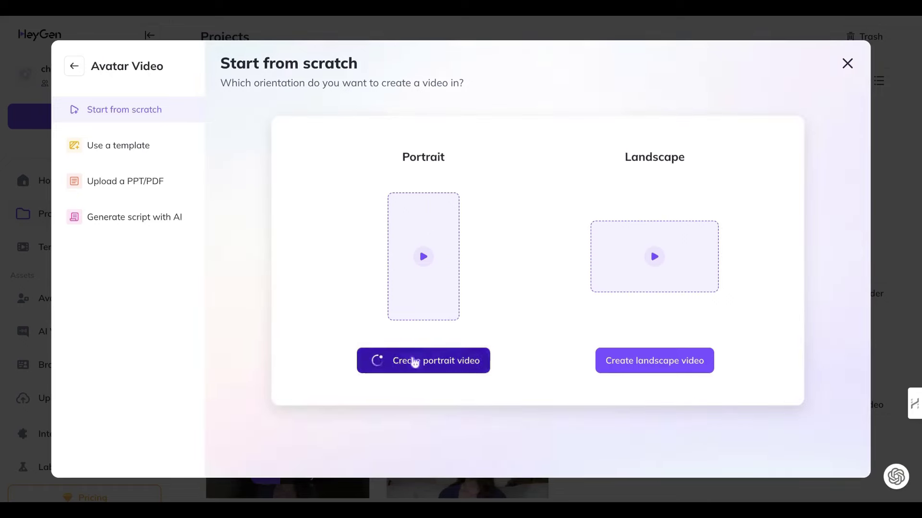
# Add the Miles Sofa Side instant avatar to the scene and set its framing to Close Up
pyautogui.scroll(-15, 266, 334)
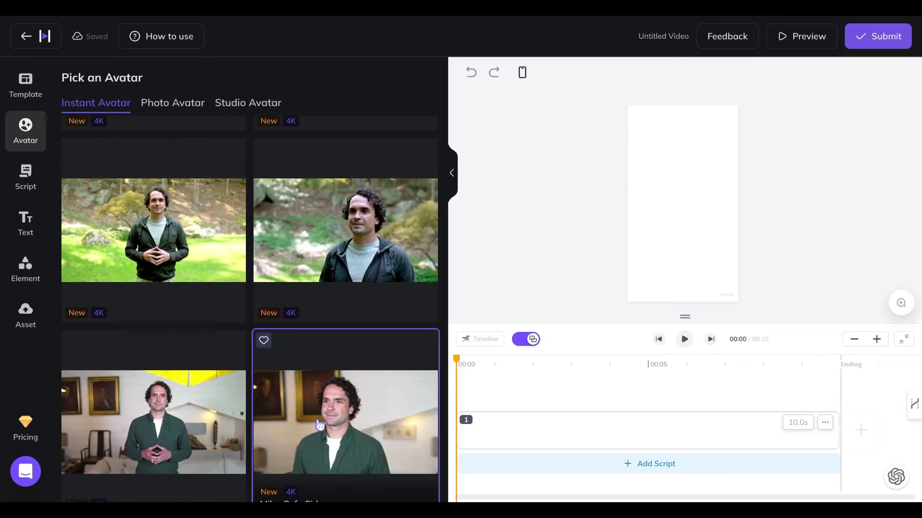
pyautogui.click(394, 422)
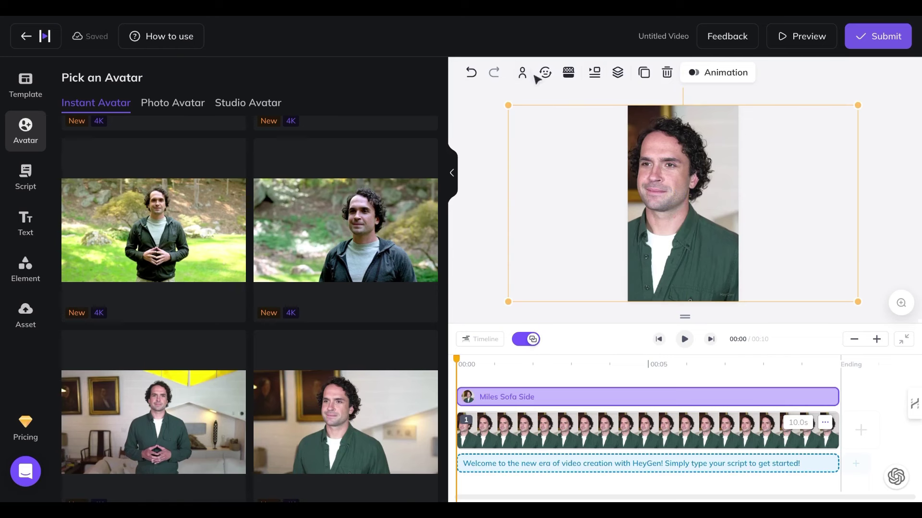
pyautogui.rightClick(675, 198)
pyautogui.moveTo(795, 210)
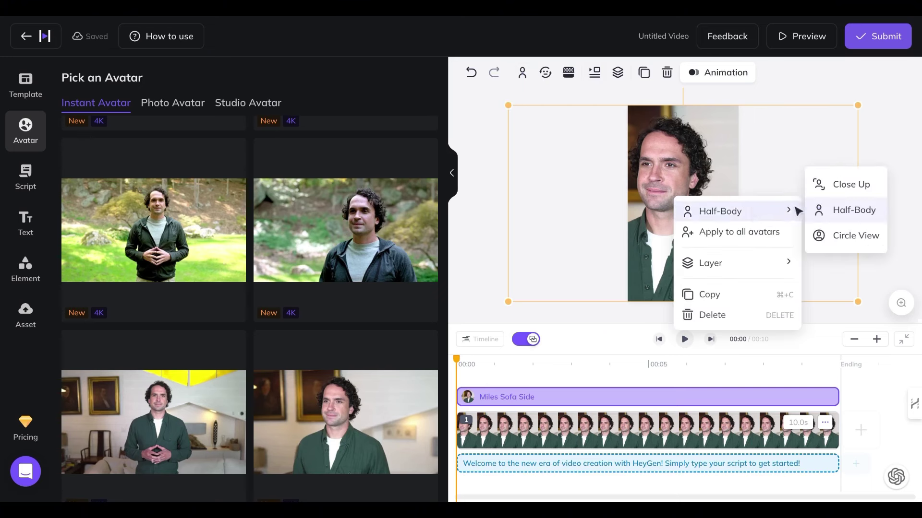
pyautogui.click(835, 189)
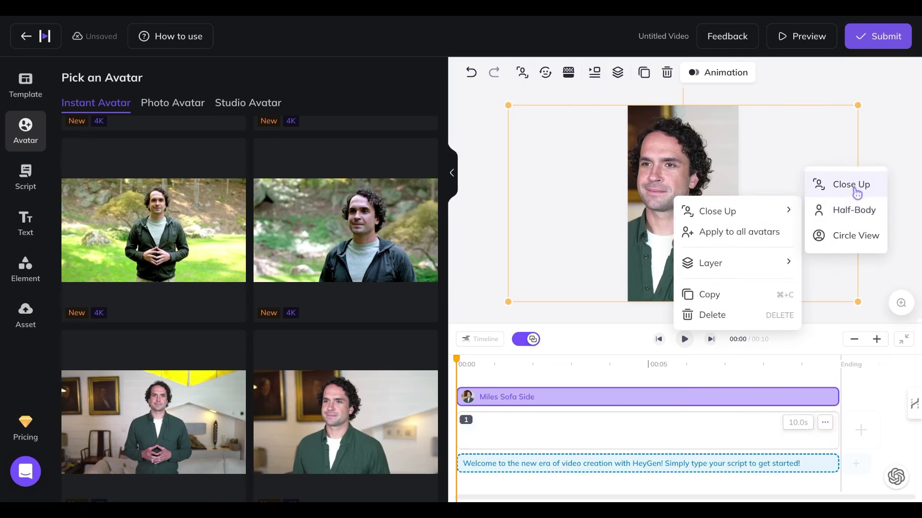
pyautogui.click(680, 176)
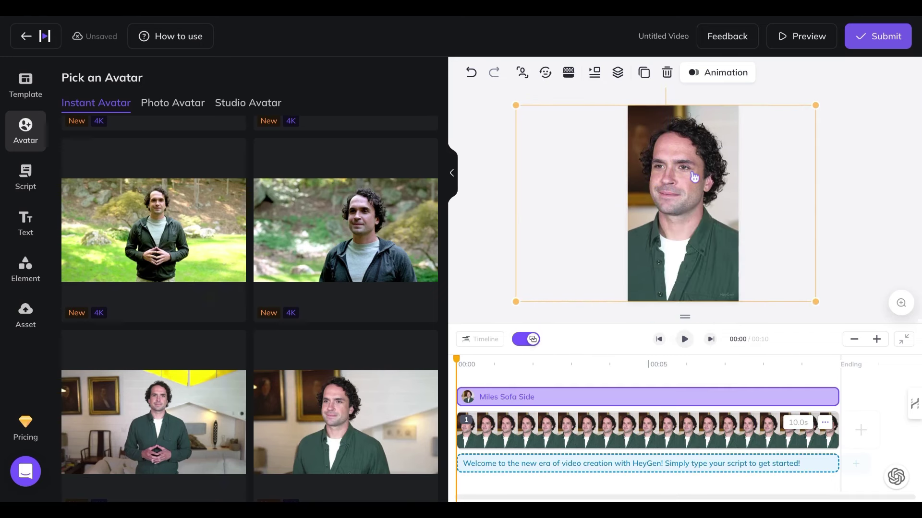
pyautogui.rightClick(690, 174)
pyautogui.moveTo(787, 198)
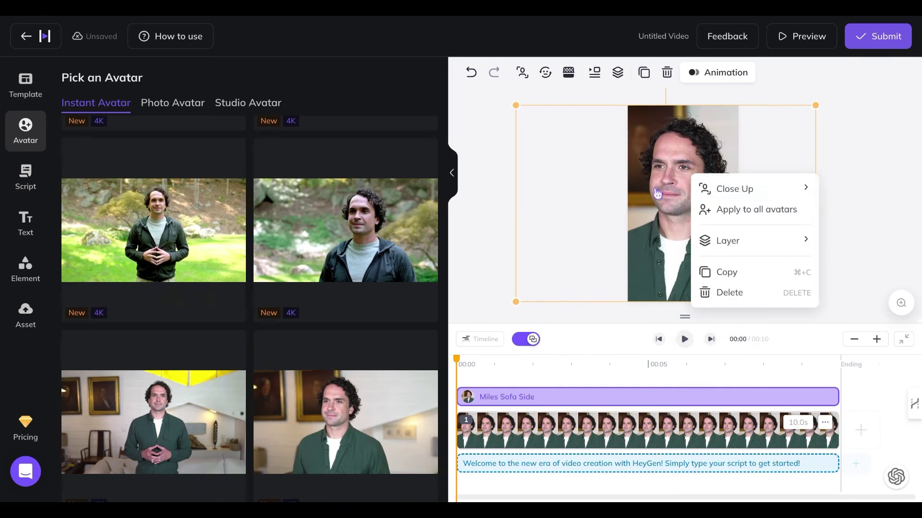
pyautogui.click(606, 194)
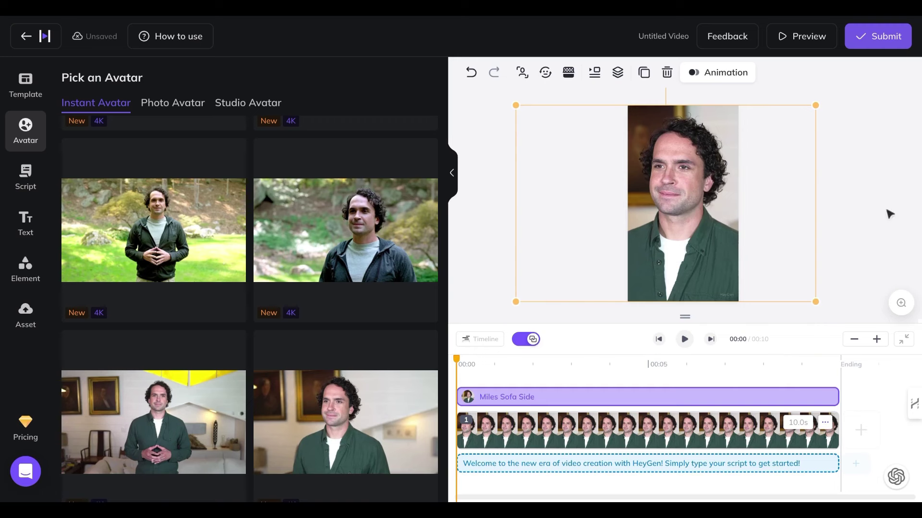
pyautogui.click(864, 177)
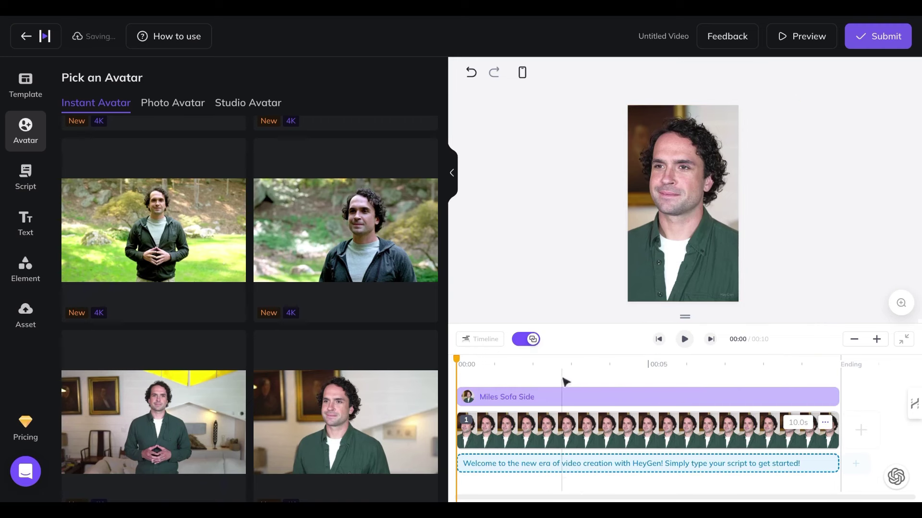
# Delete the default welcome script from the Miles Sofa Side scene
pyautogui.click(571, 466)
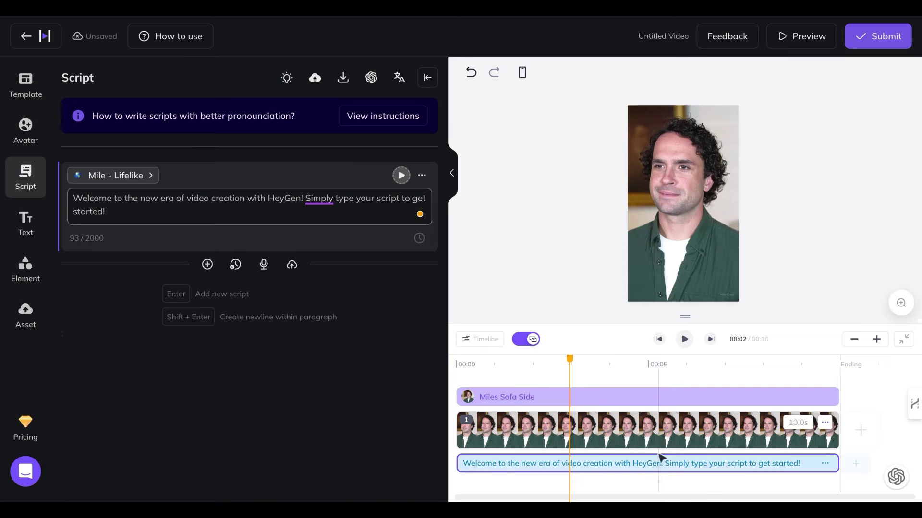
pyautogui.rightClick(801, 466)
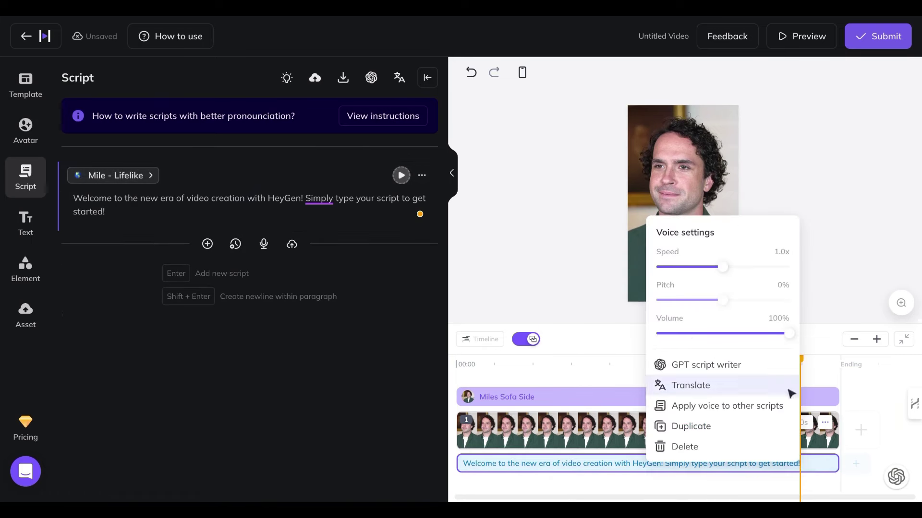
pyautogui.click(454, 180)
pyautogui.rightClick(354, 464)
pyautogui.click(397, 447)
# Upload the local man.MP3 voice track to the audio library for the empty script section
pyautogui.click(311, 468)
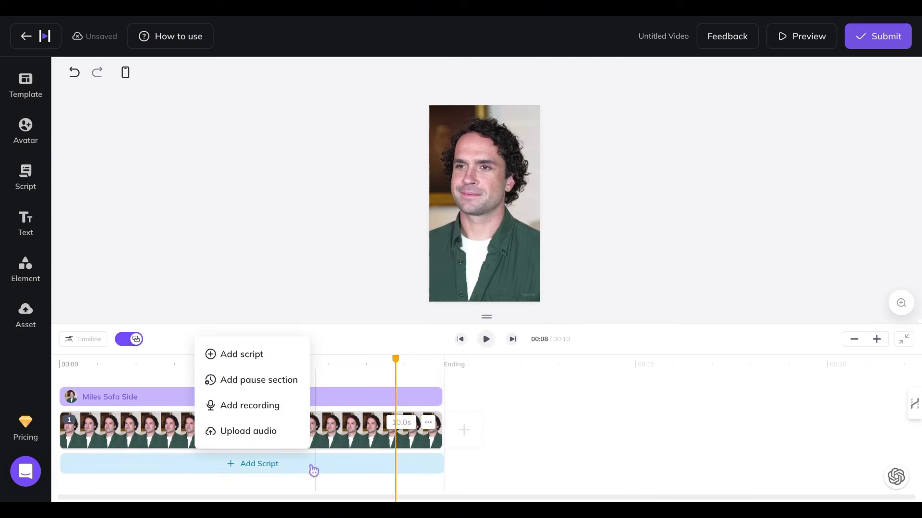
pyautogui.click(269, 436)
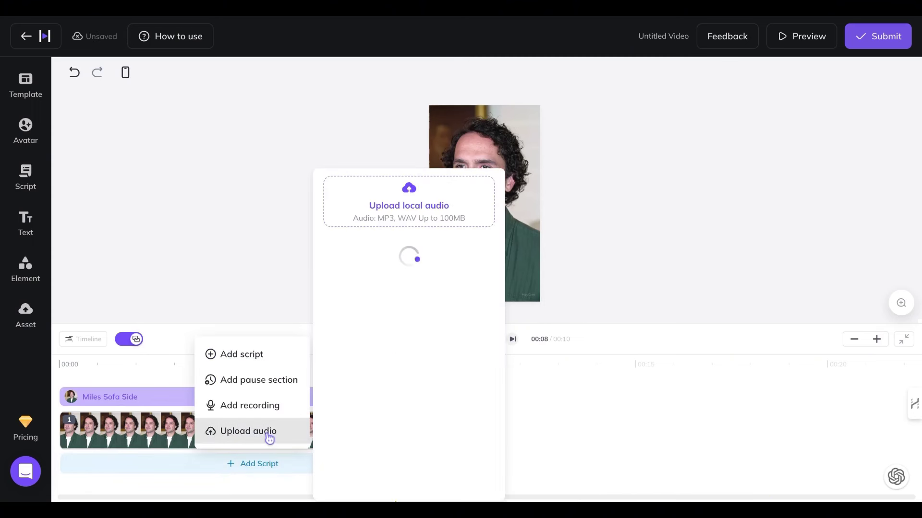
pyautogui.click(414, 204)
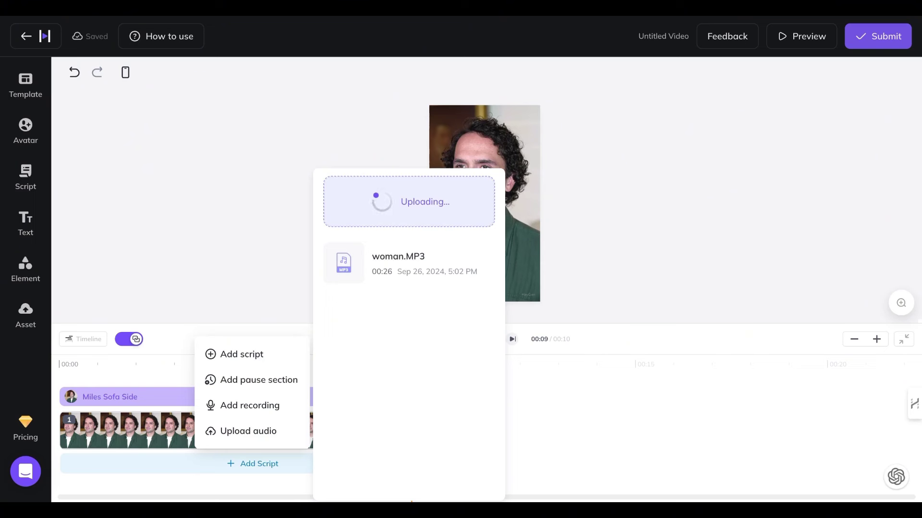
# Rename the untitled video as man
pyautogui.click(677, 37)
pyautogui.tripleClick(676, 37)
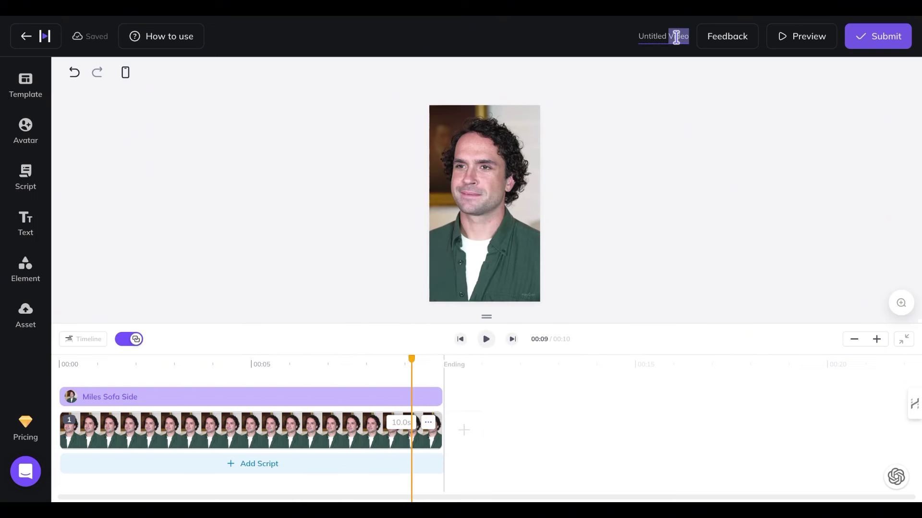
pyautogui.write('mo')
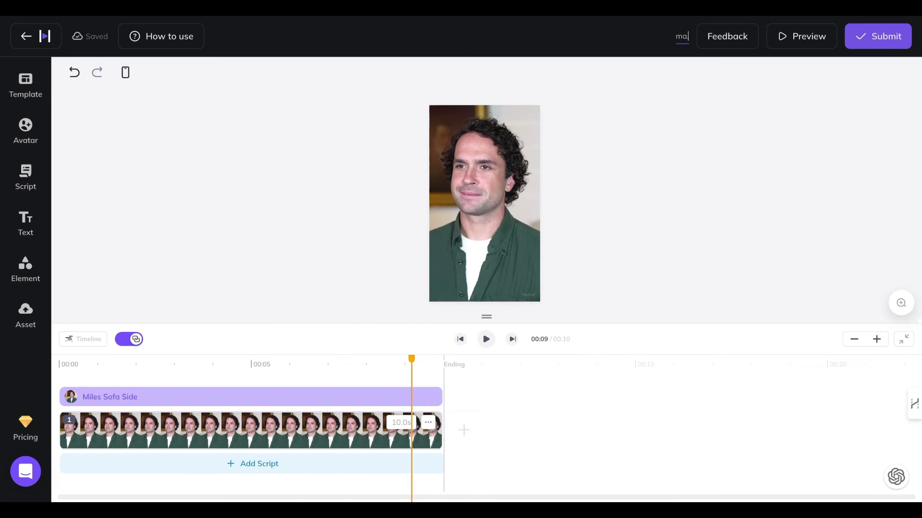
pyautogui.click(740, 100)
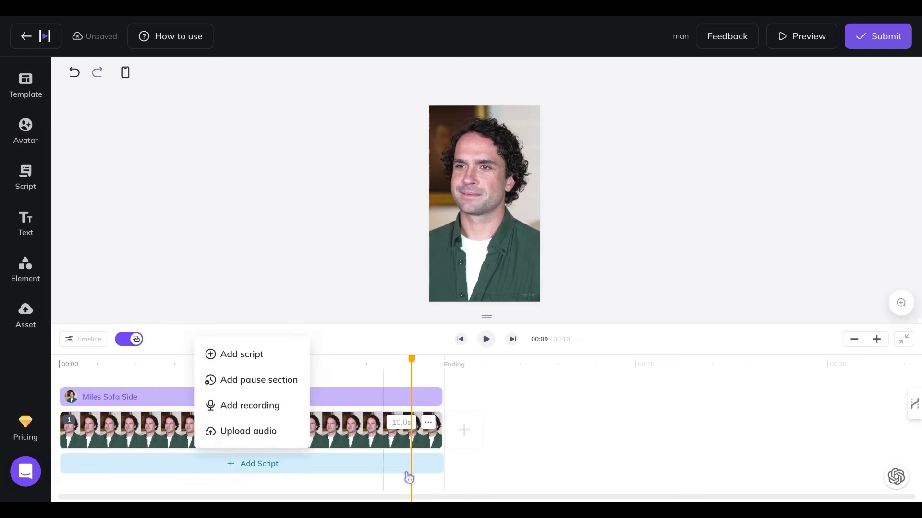
pyautogui.click(427, 469)
pyautogui.click(245, 469)
pyautogui.click(322, 464)
pyautogui.click(319, 464)
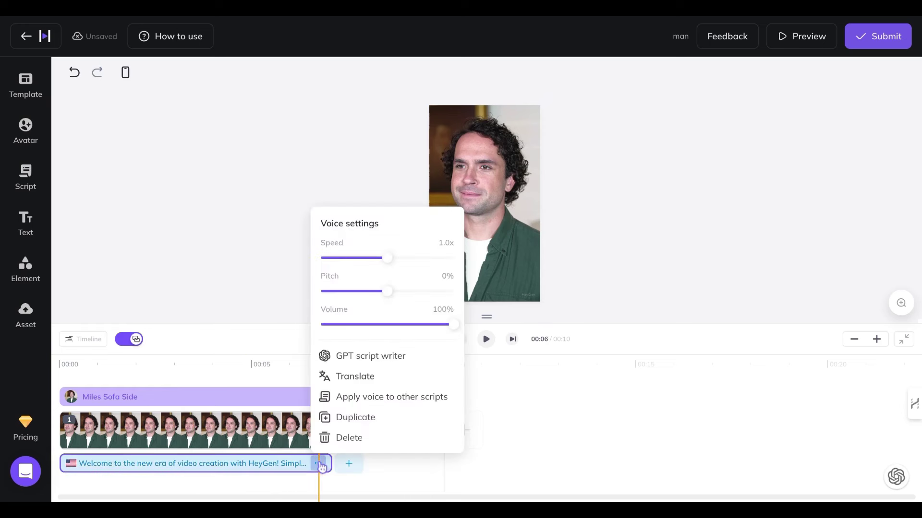
pyautogui.click(341, 436)
# Add the uploaded man.MP3 as the script audio of the Miles Sofa Side scene
pyautogui.moveTo(269, 463)
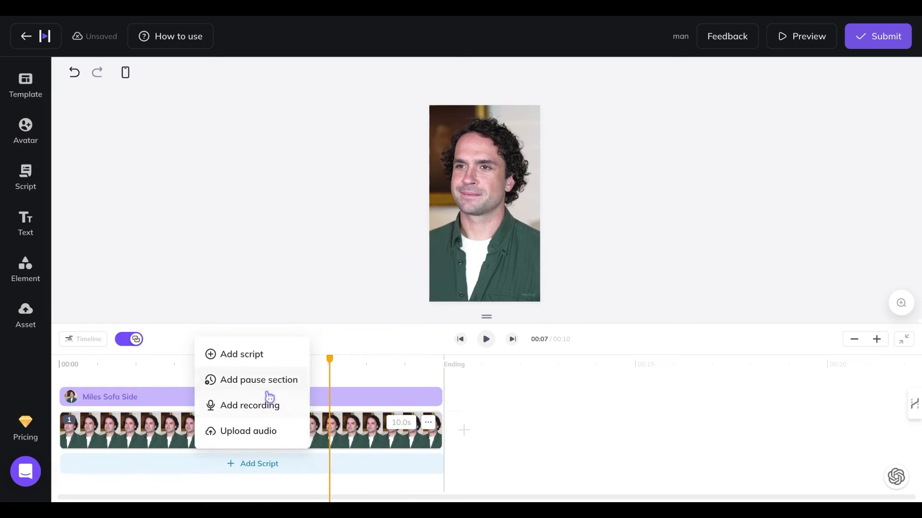
pyautogui.click(258, 433)
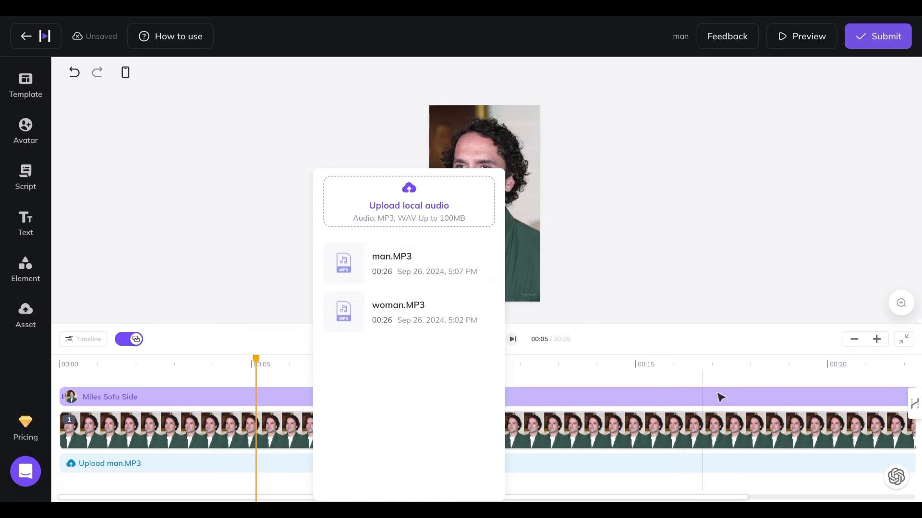
pyautogui.click(854, 339)
pyautogui.click(854, 339)
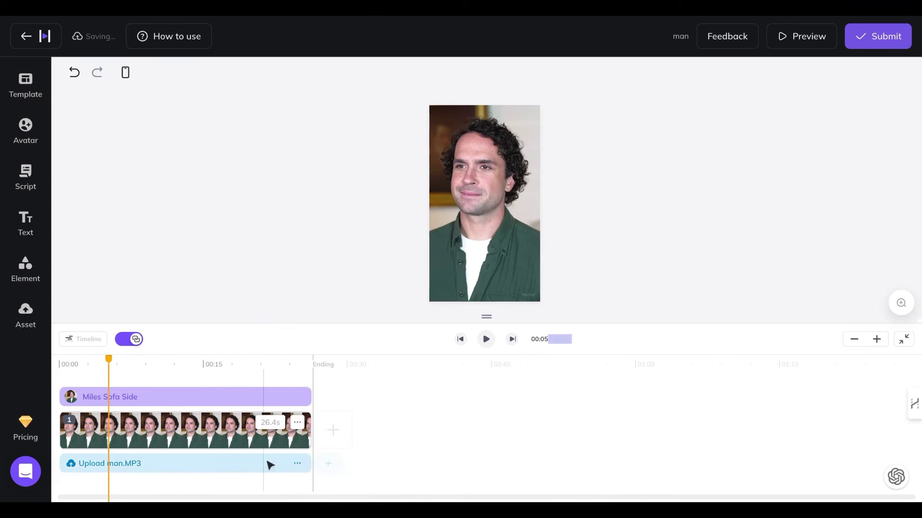
pyautogui.click(877, 339)
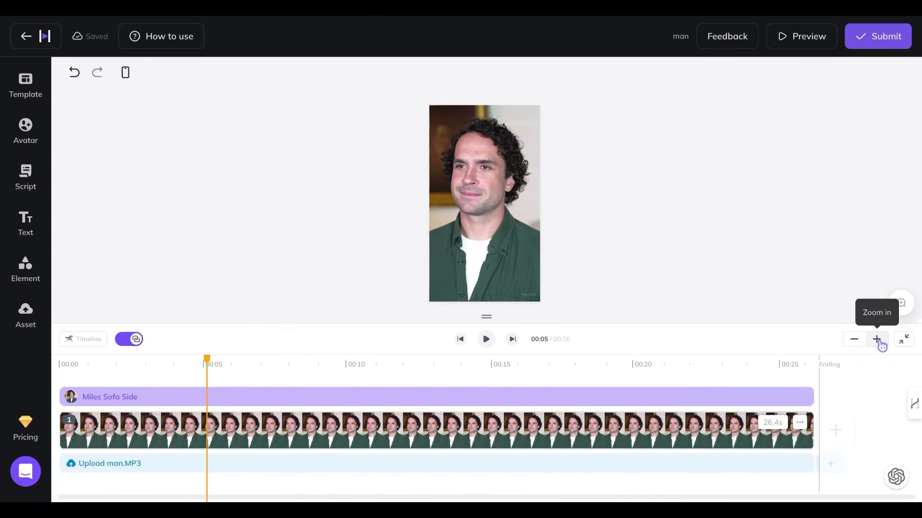
# Submit the video with filename man at 720p in MP4 format and dismiss the avatar satisfaction survey
pyautogui.click(872, 38)
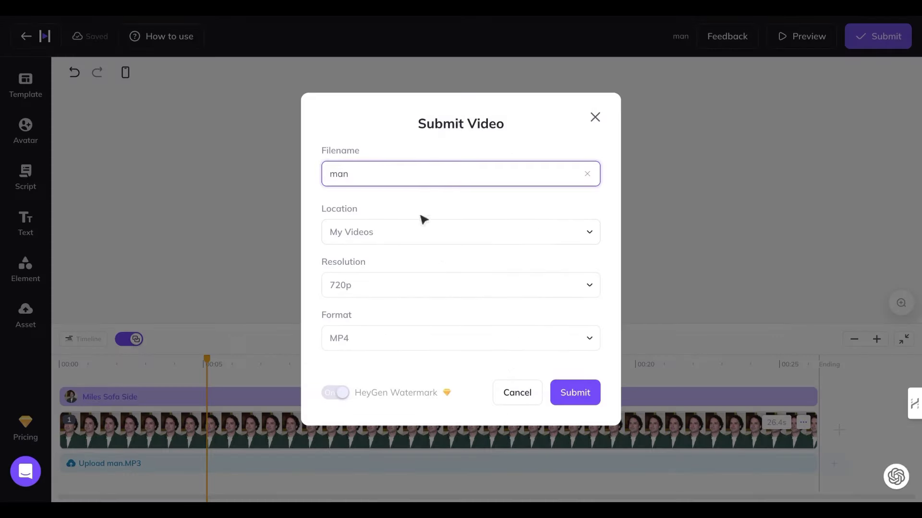
pyautogui.click(574, 382)
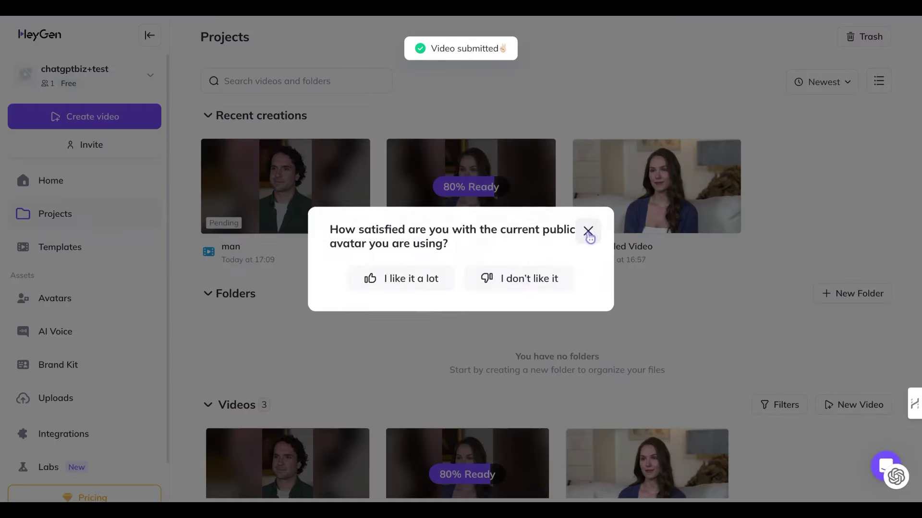
pyautogui.click(587, 233)
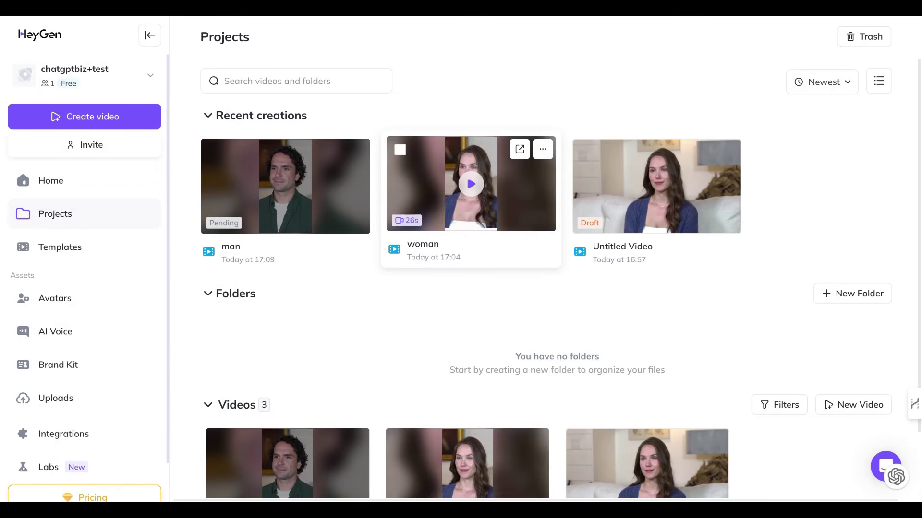
# Review the finished woman video and download it from the projects list
pyautogui.click(471, 184)
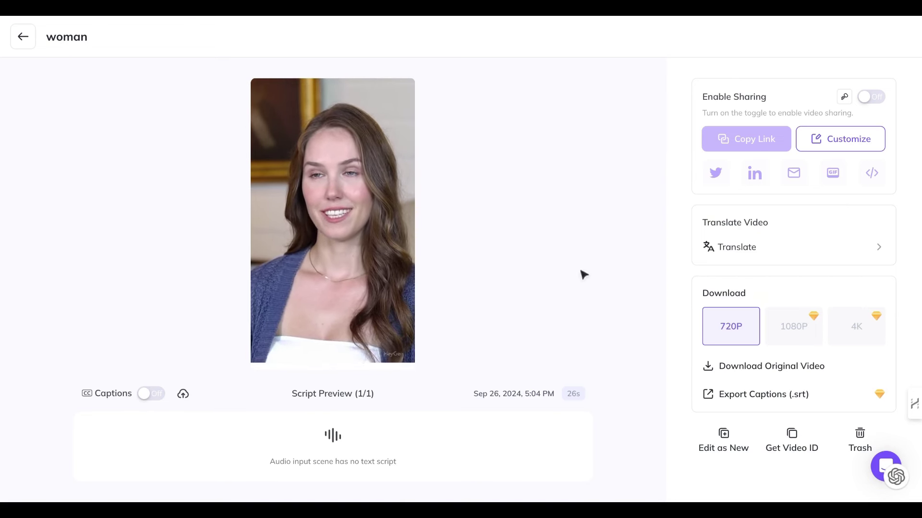
pyautogui.click(23, 36)
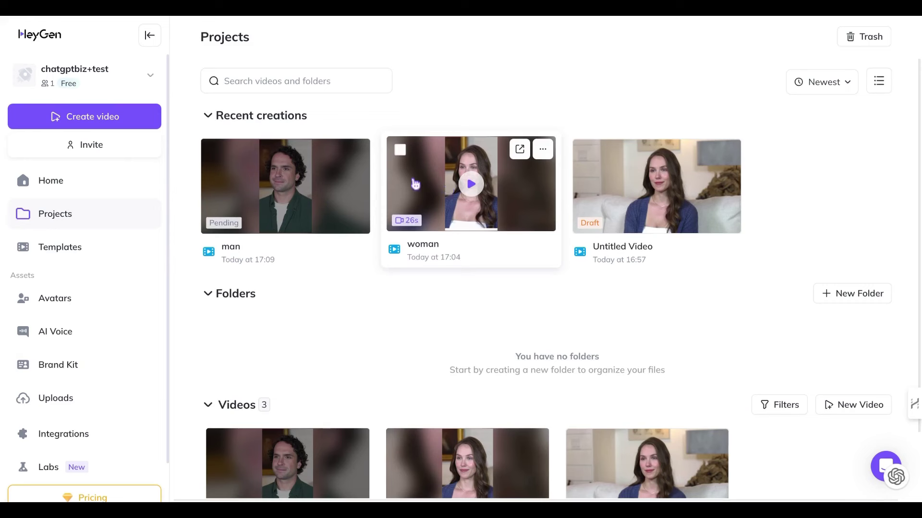
pyautogui.click(542, 148)
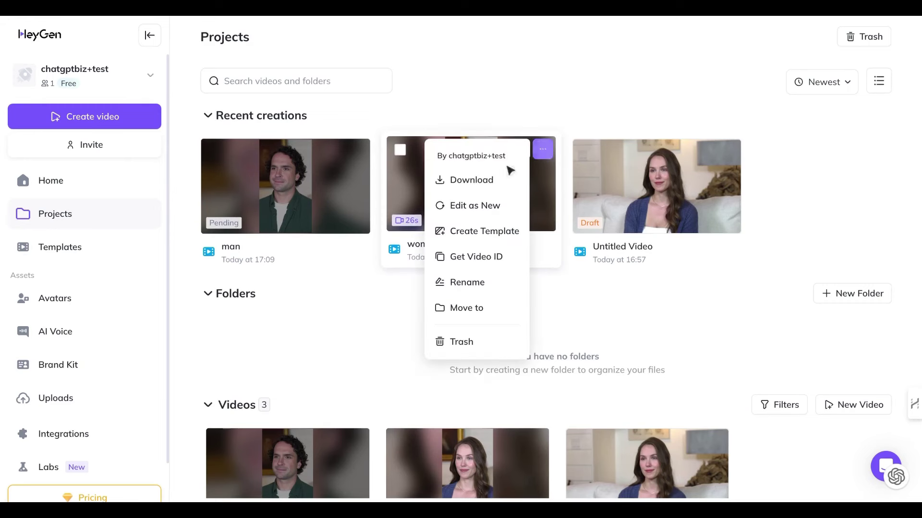
pyautogui.click(492, 179)
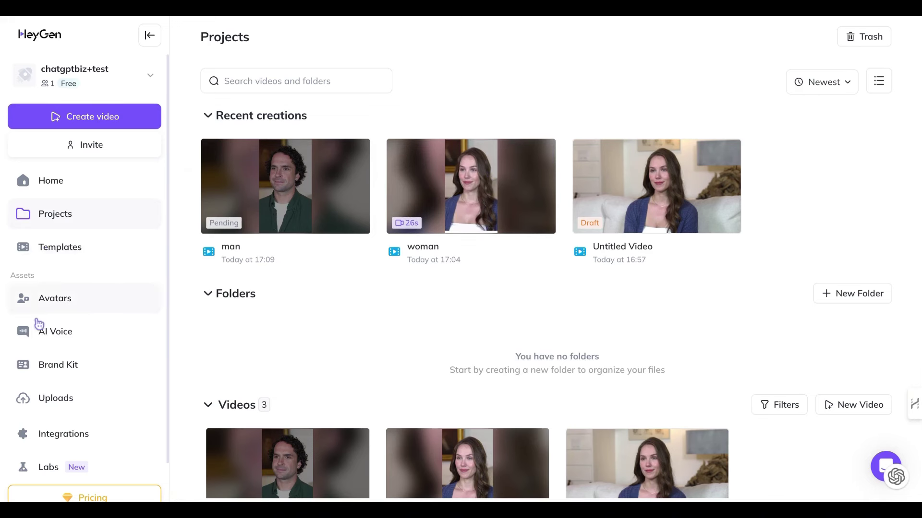
# Look through the home page's learning guides and open the Video Translation guide
pyautogui.scroll(-2, 36, 331)
pyautogui.scroll(1, 39, 337)
pyautogui.scroll(1, 39, 336)
pyautogui.click(85, 183)
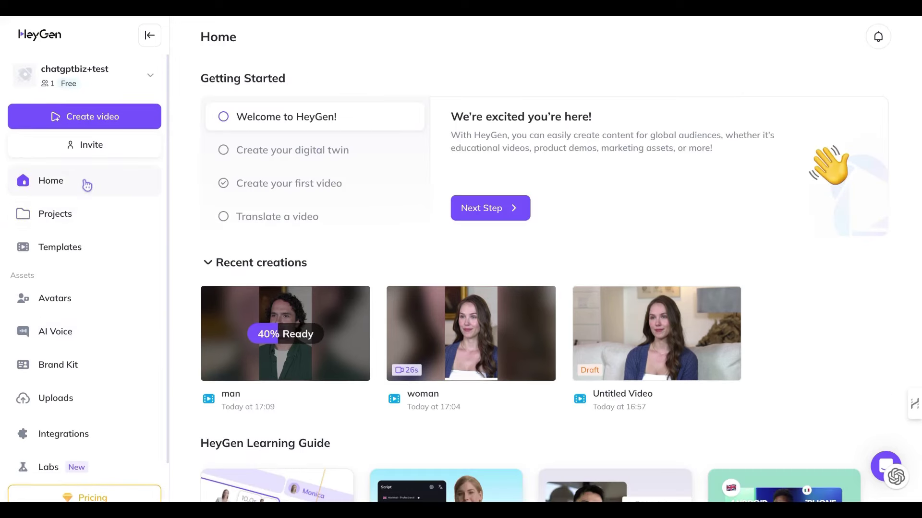
pyautogui.scroll(-5, 780, 375)
pyautogui.scroll(1, 778, 374)
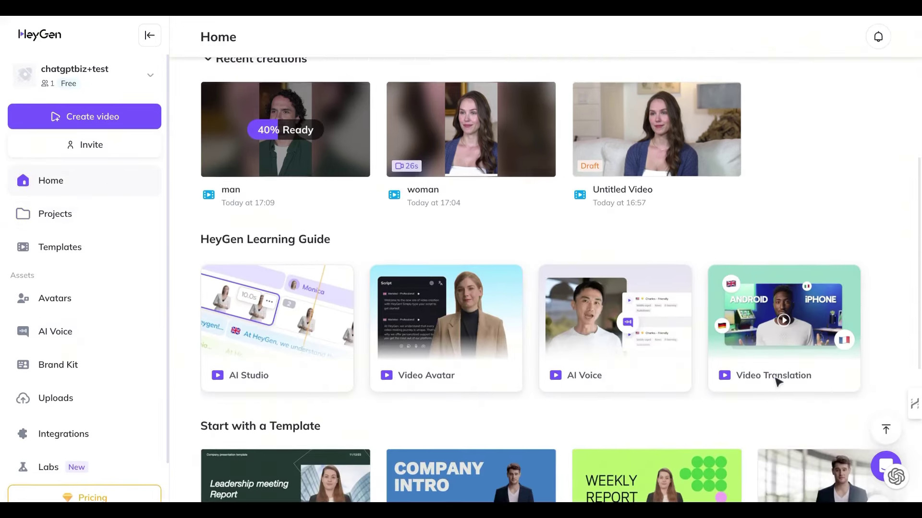
pyautogui.click(776, 352)
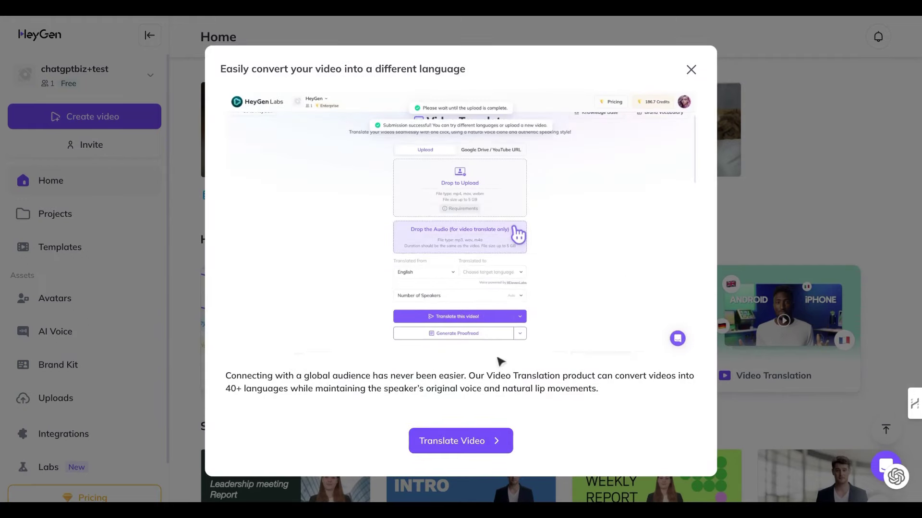
# Start Video Translation, upload woman.mp4 as the source video and create a new translation
pyautogui.click(468, 446)
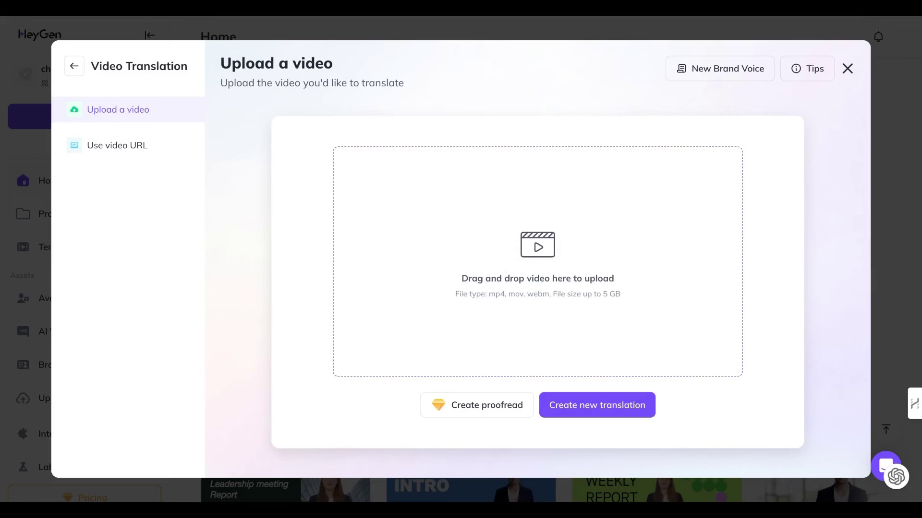
pyautogui.moveTo(921, 202); pyautogui.dragTo(401, 197)
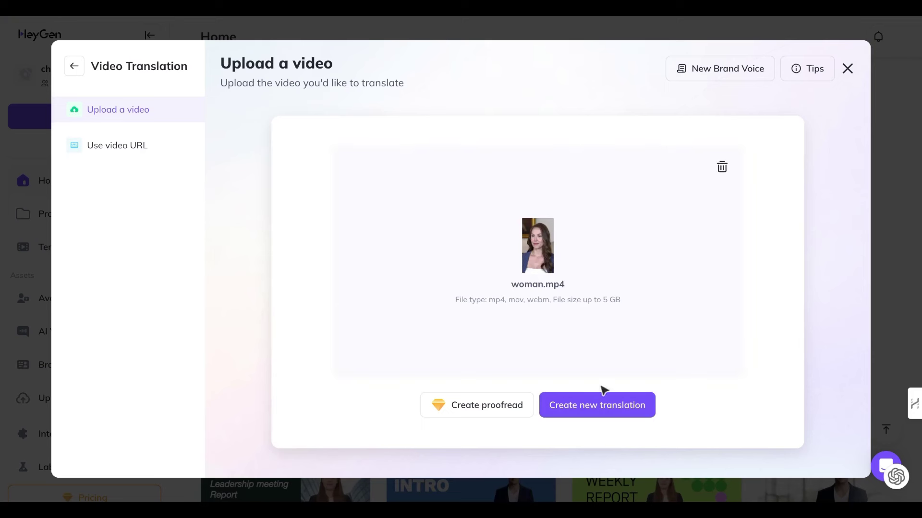
pyautogui.click(622, 412)
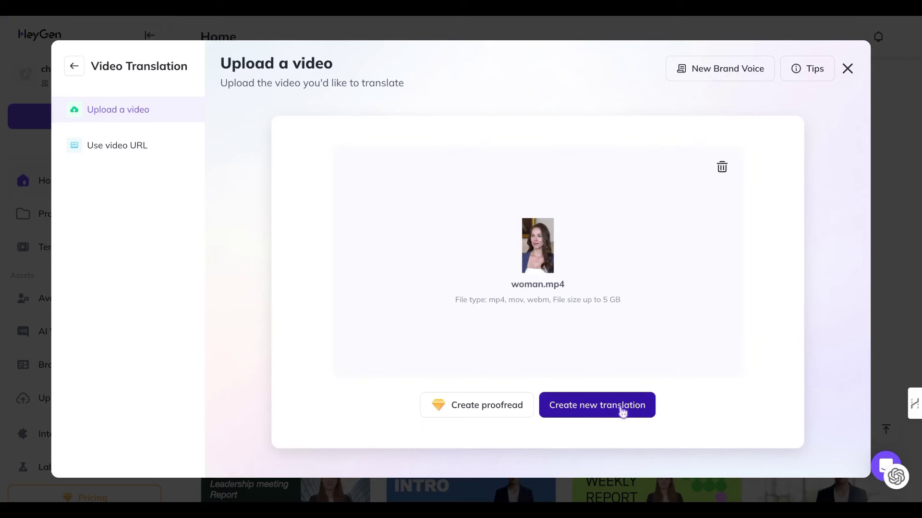
# Set the translation's target language to French and the number of speakers to 1, leaving the brand voice unassigned
pyautogui.click(487, 239)
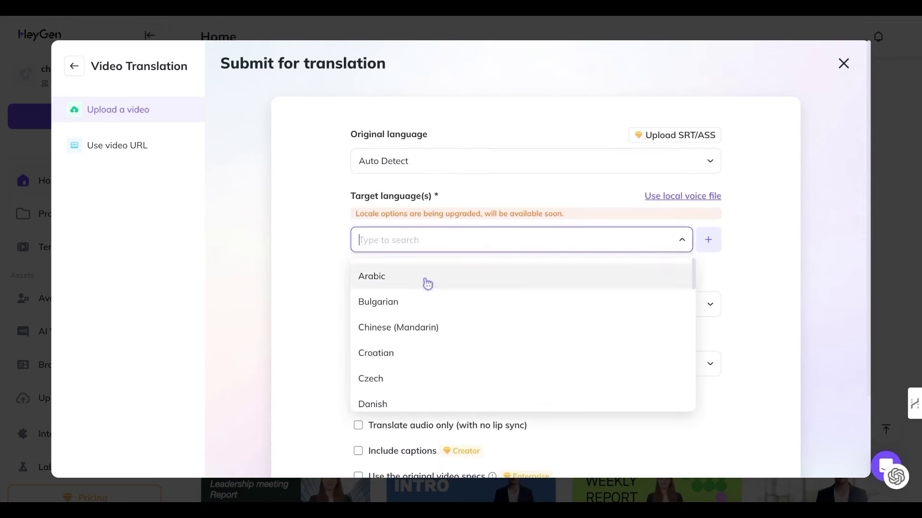
pyautogui.write('fre')
pyautogui.click(394, 277)
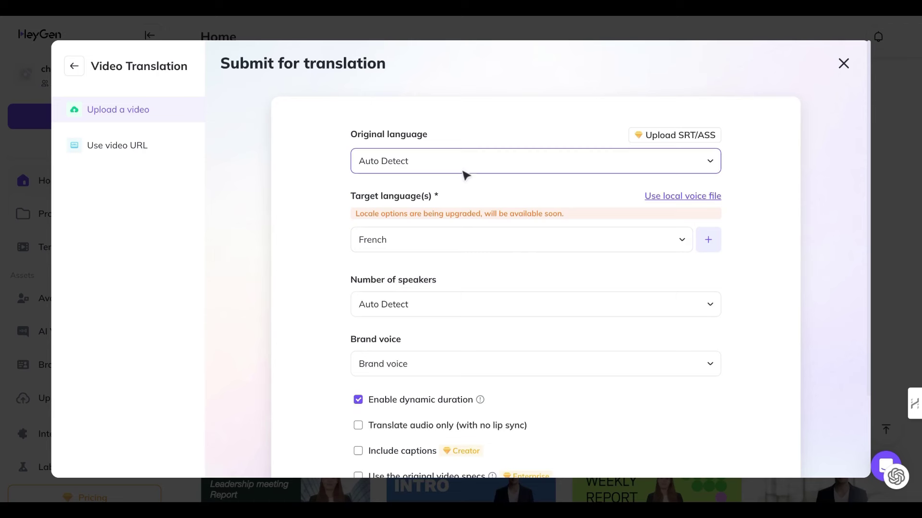
pyautogui.click(480, 310)
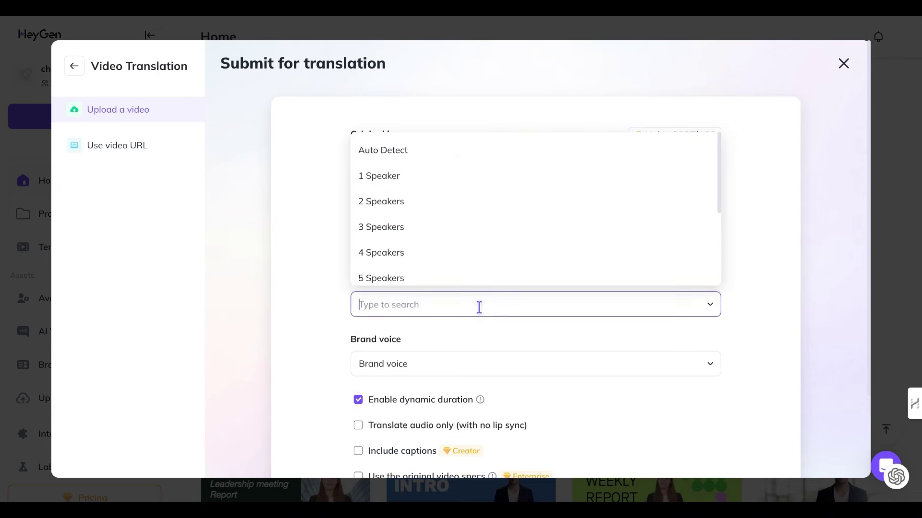
pyautogui.click(397, 176)
pyautogui.scroll(-2, 449, 383)
pyautogui.click(462, 272)
pyautogui.click(638, 261)
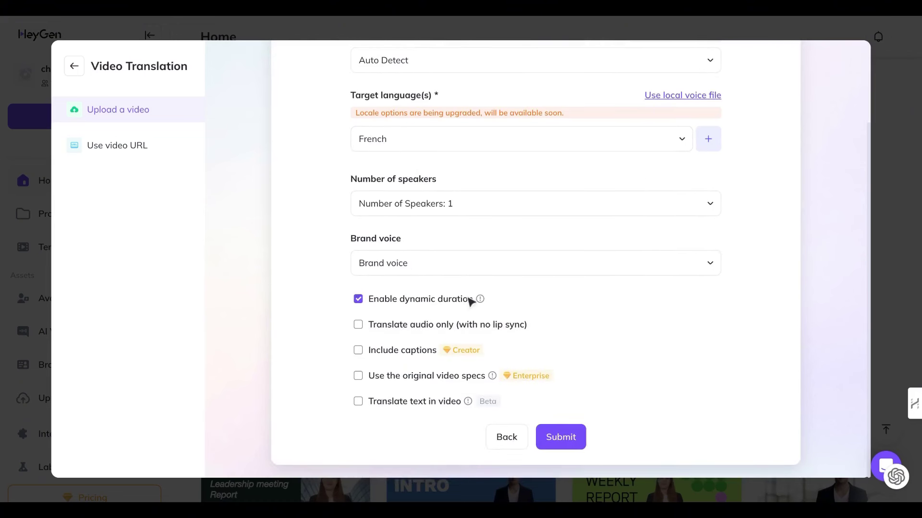
# Check the extra translation options, leave Translate text in video disabled, and submit the French translation of woman.mp4
pyautogui.moveTo(478, 302)
pyautogui.scroll(2, 581, 292)
pyautogui.scroll(-2, 574, 290)
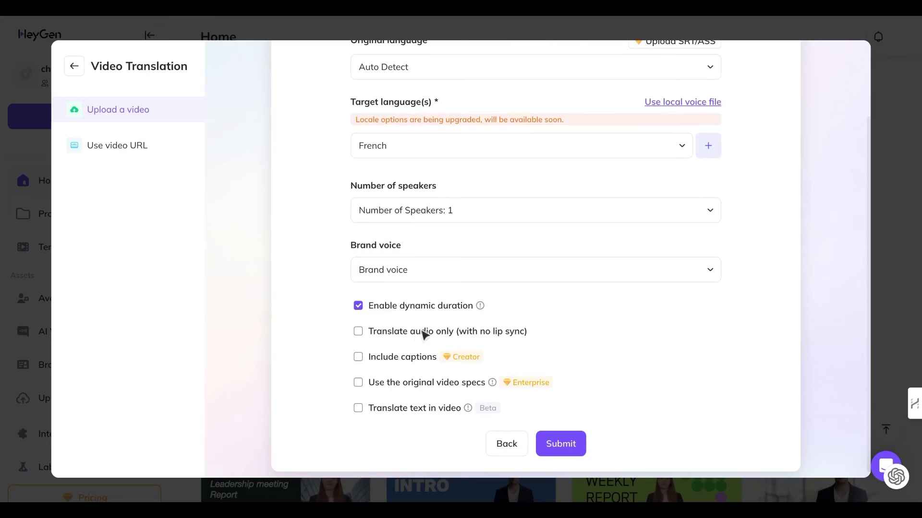
pyautogui.scroll(-1, 612, 349)
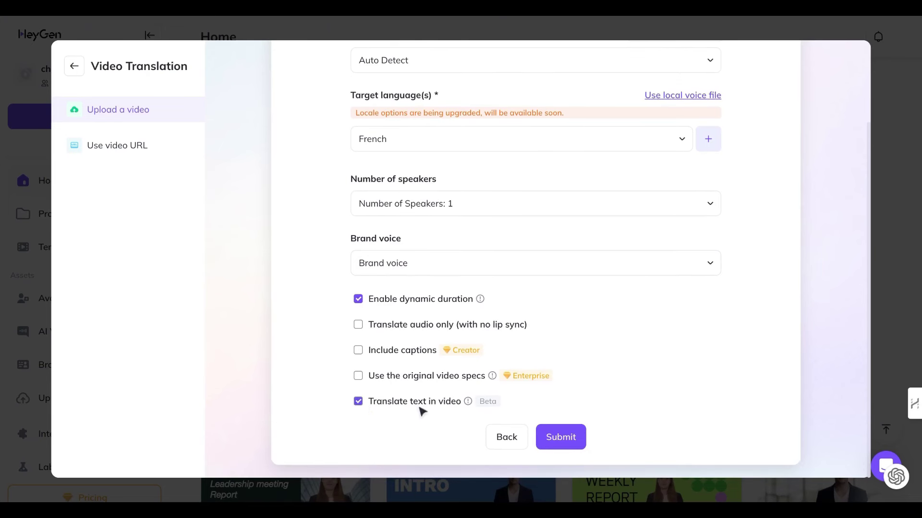
pyautogui.moveTo(469, 404)
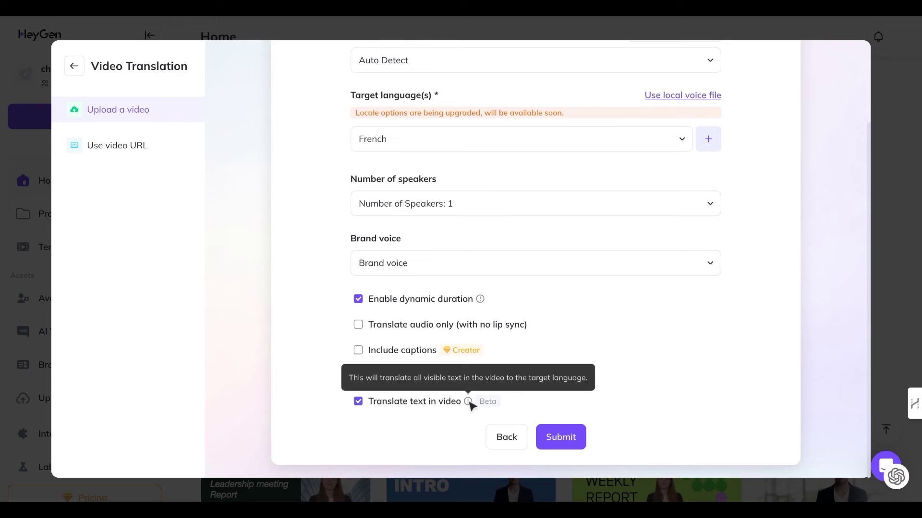
pyautogui.click(362, 406)
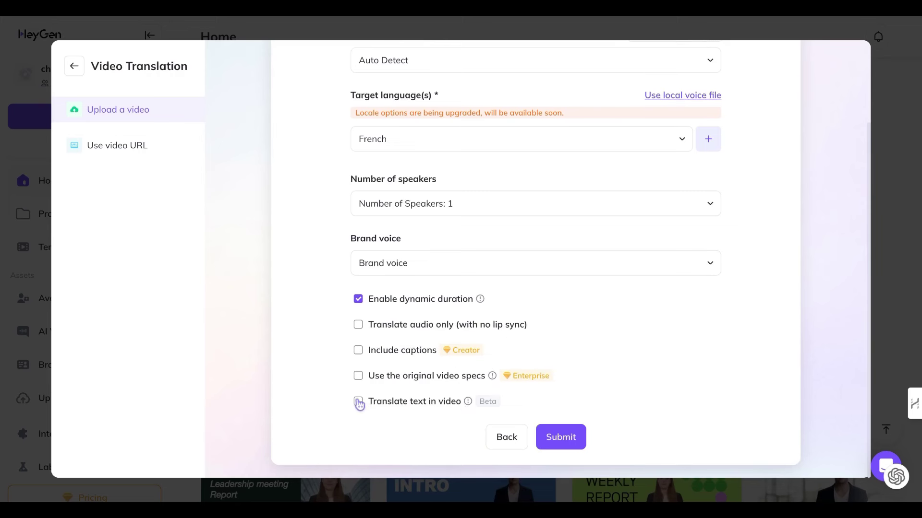
pyautogui.click(568, 437)
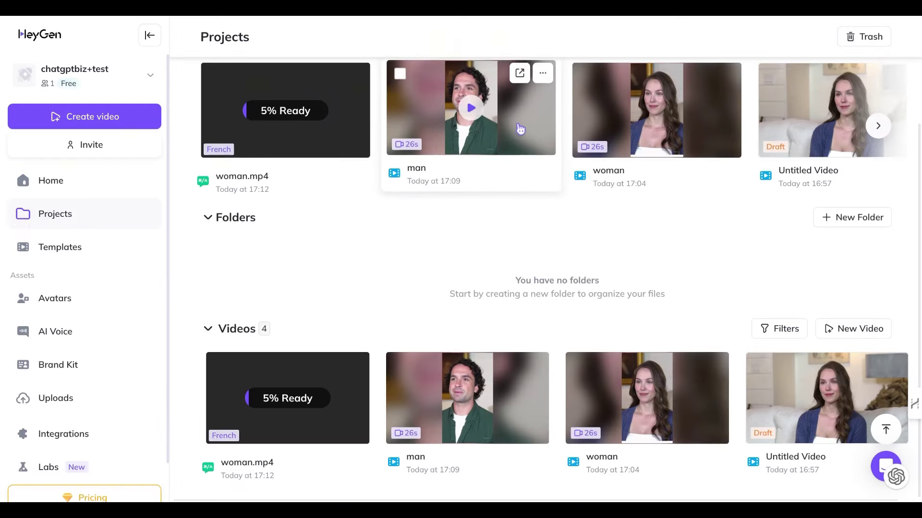
# Play back the finished man video, return to the projects list and check the French woman.mp4 translation
pyautogui.click(471, 108)
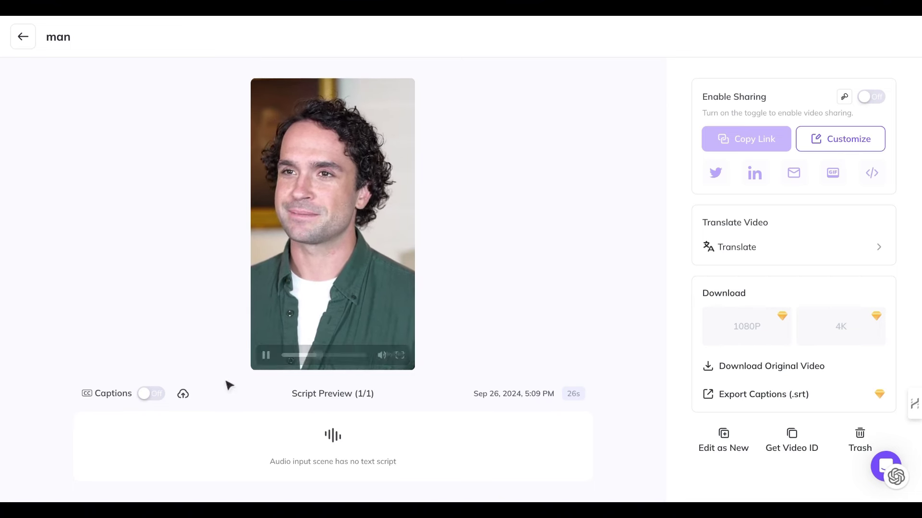
pyautogui.click(266, 355)
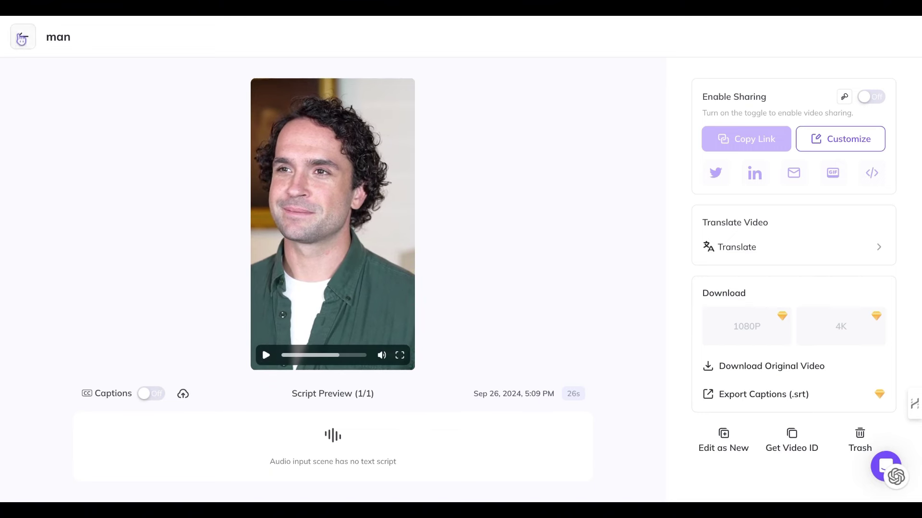
pyautogui.click(22, 38)
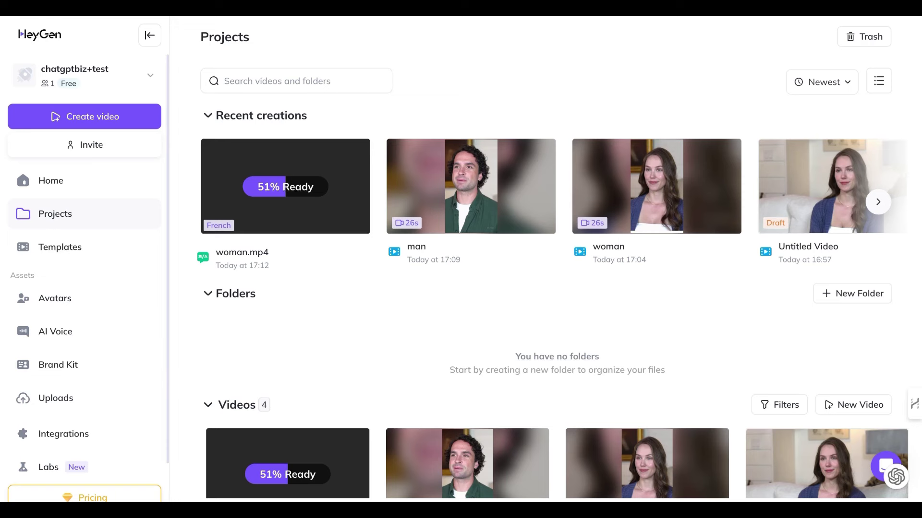
pyautogui.click(285, 184)
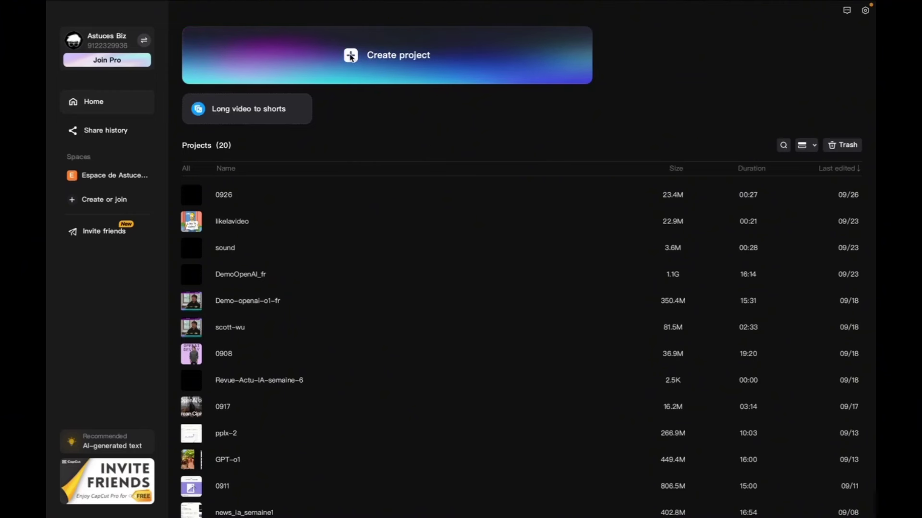
# Switch to CapCut, create a new project and import womanFr.mp4 from the NoteBookLM folder
pyautogui.click(351, 57)
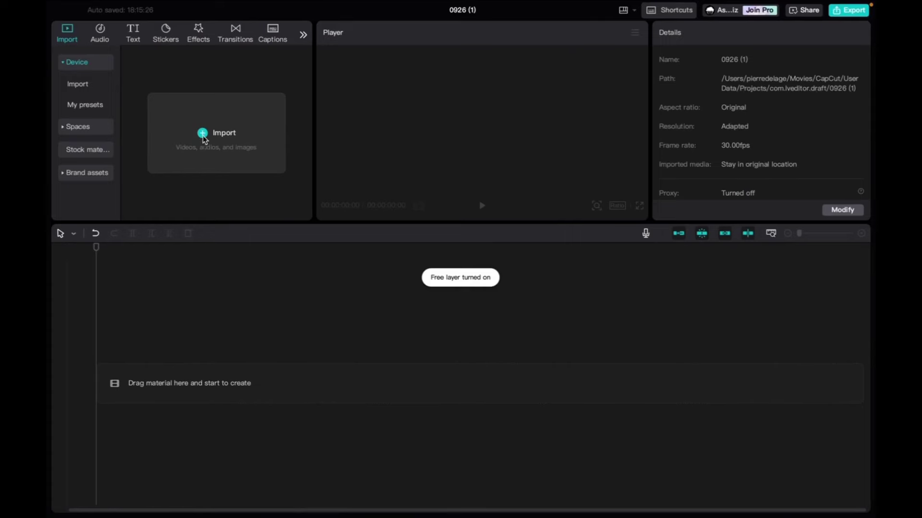
pyautogui.click(202, 134)
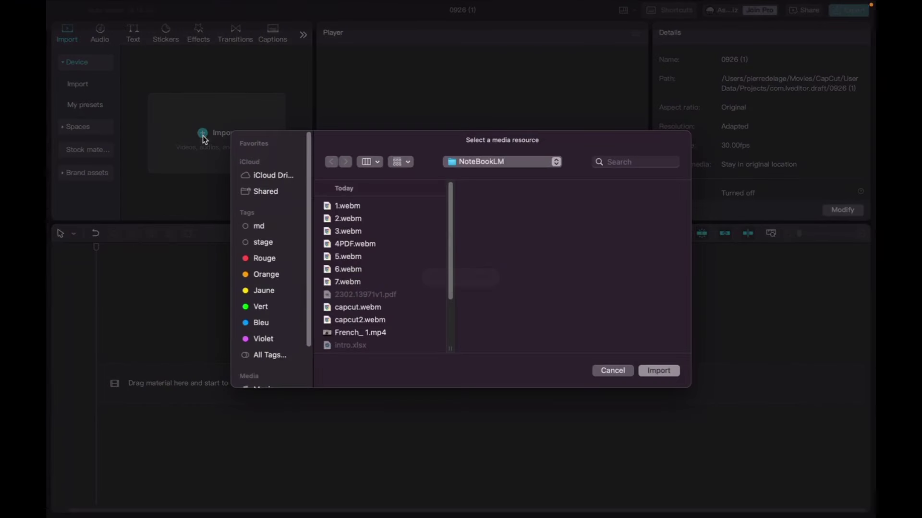
pyautogui.scroll(-3, 386, 309)
pyautogui.scroll(3, 390, 309)
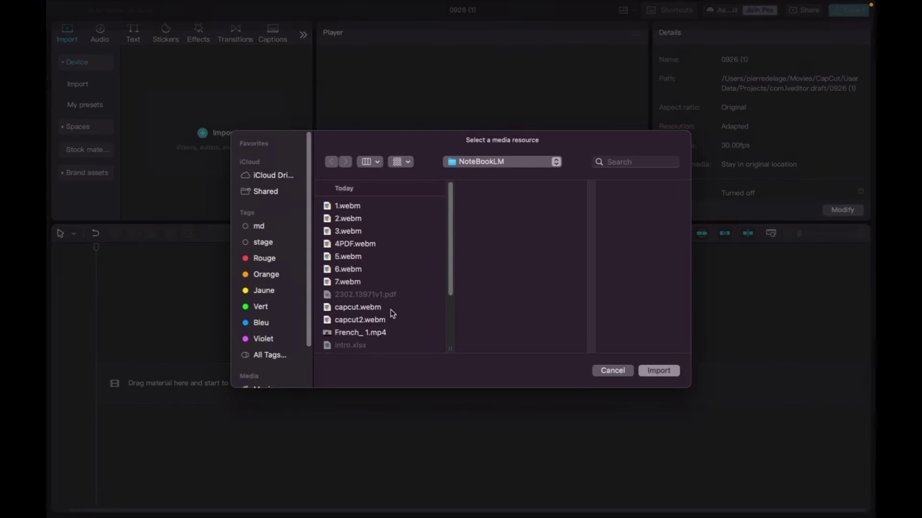
pyautogui.scroll(-4, 376, 345)
pyautogui.click(376, 345)
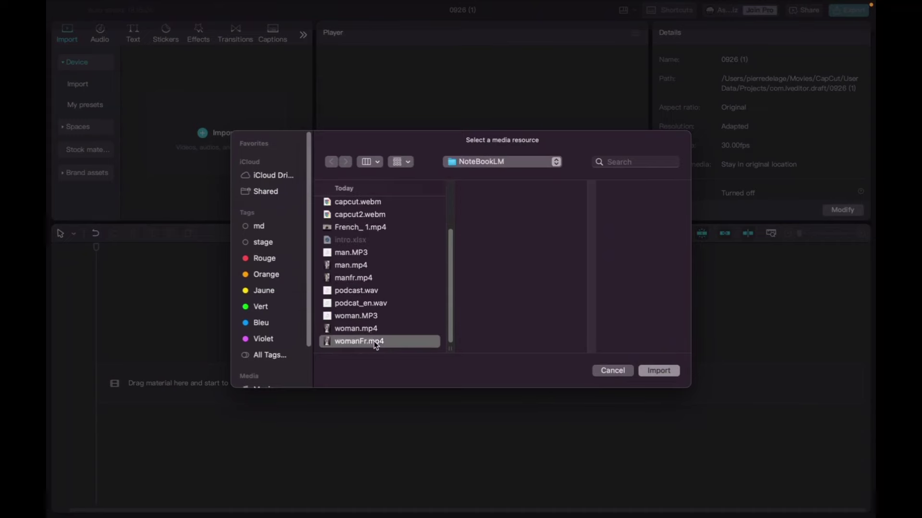
pyautogui.click(659, 372)
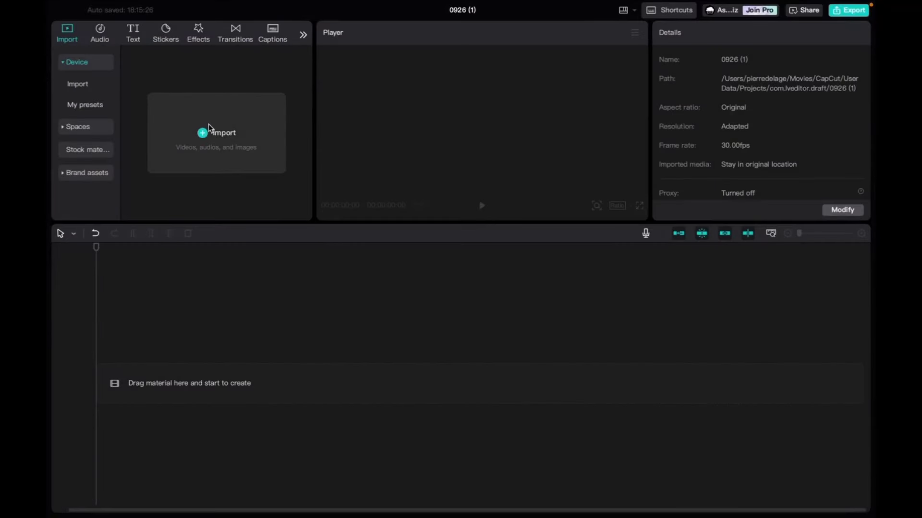
# Import manfr.mp4 from the NoteBookLM folder into the project media
pyautogui.click(149, 81)
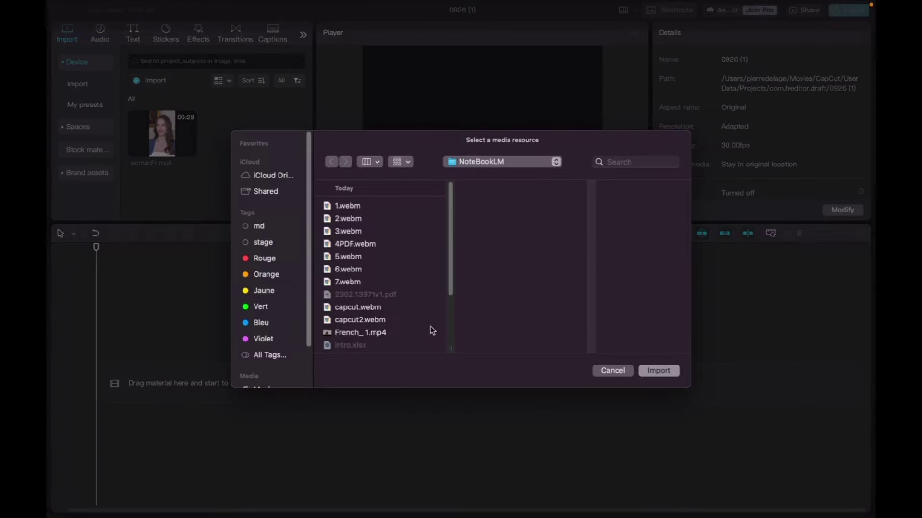
pyautogui.scroll(-3, 426, 335)
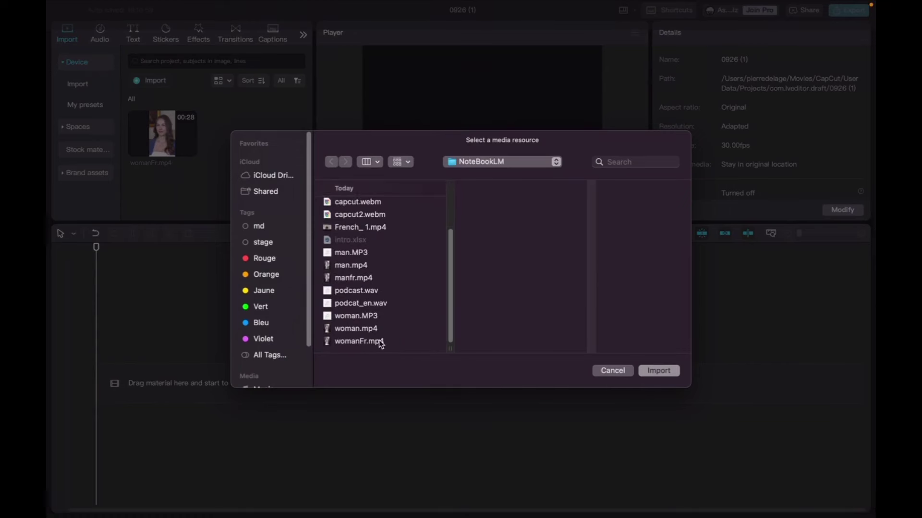
pyautogui.click(367, 278)
pyautogui.click(659, 371)
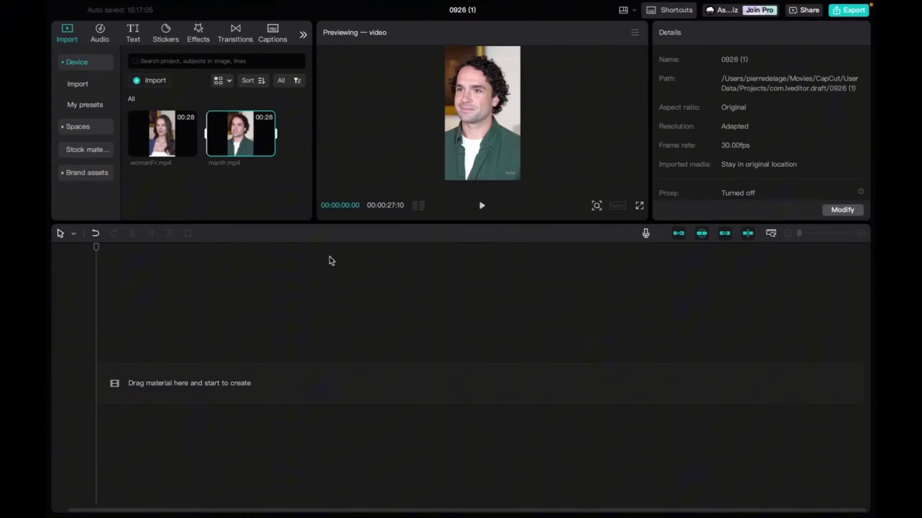
# Place womanFr.mp4 at the start of the empty timeline and briefly play it in the player
pyautogui.click(349, 161)
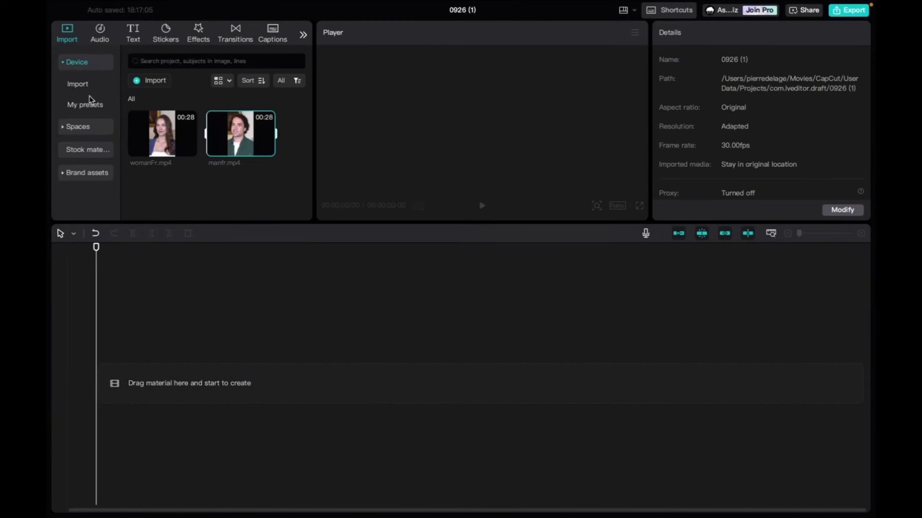
pyautogui.moveTo(181, 144); pyautogui.dragTo(150, 382)
pyautogui.click(481, 206)
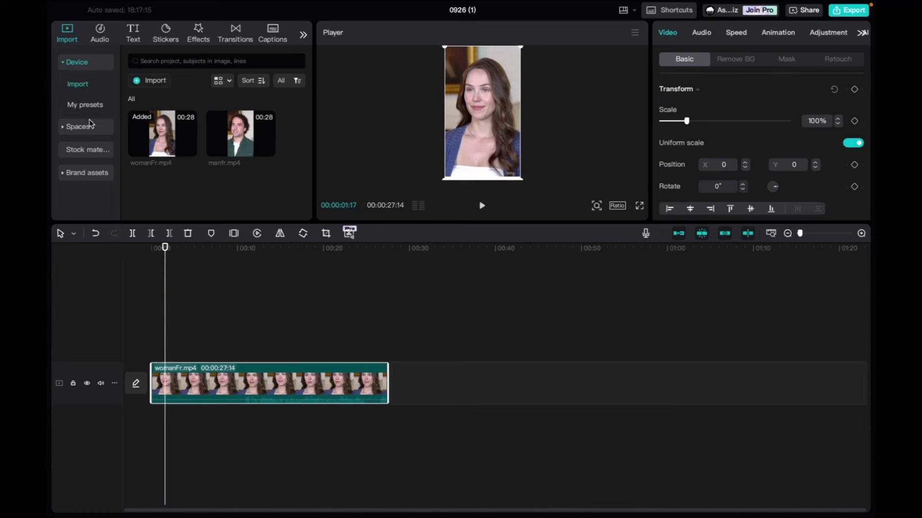
# Browse the stock materials library for footage suited to the podcast video
pyautogui.click(83, 150)
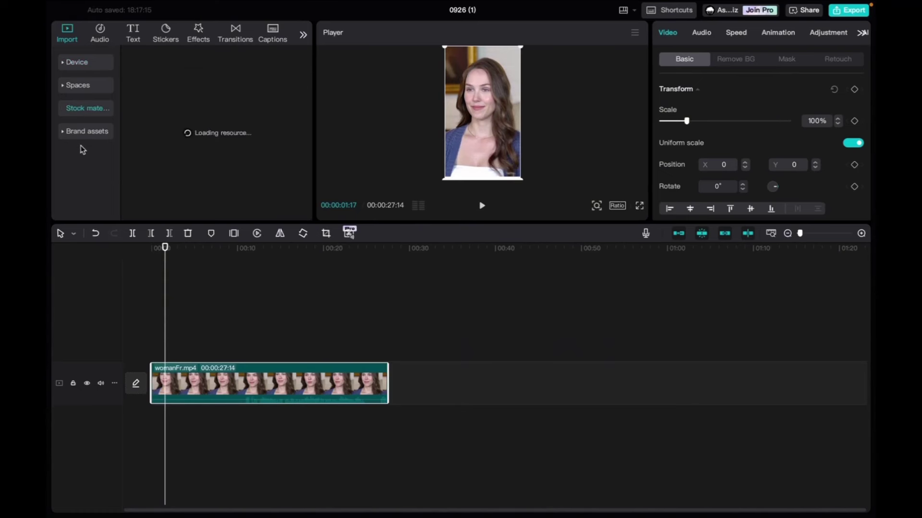
pyautogui.scroll(-5, 235, 166)
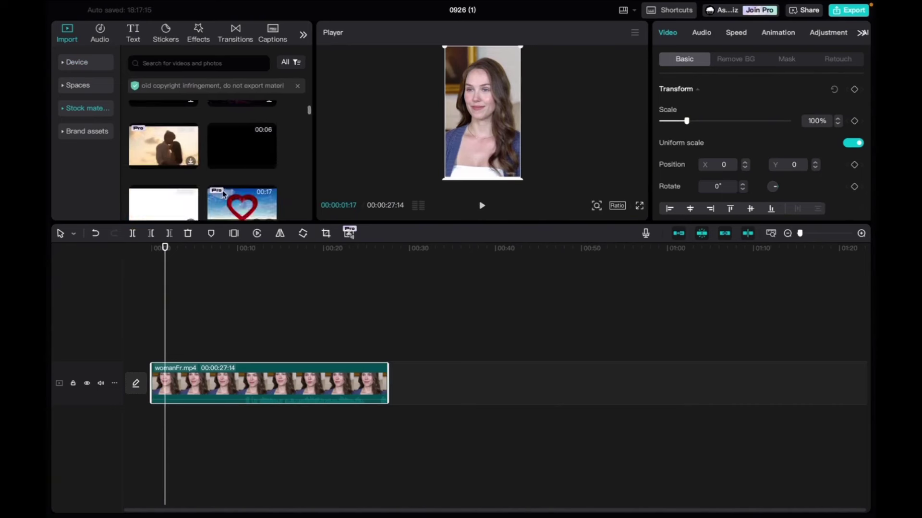
pyautogui.scroll(-1, 236, 166)
pyautogui.scroll(1, 235, 166)
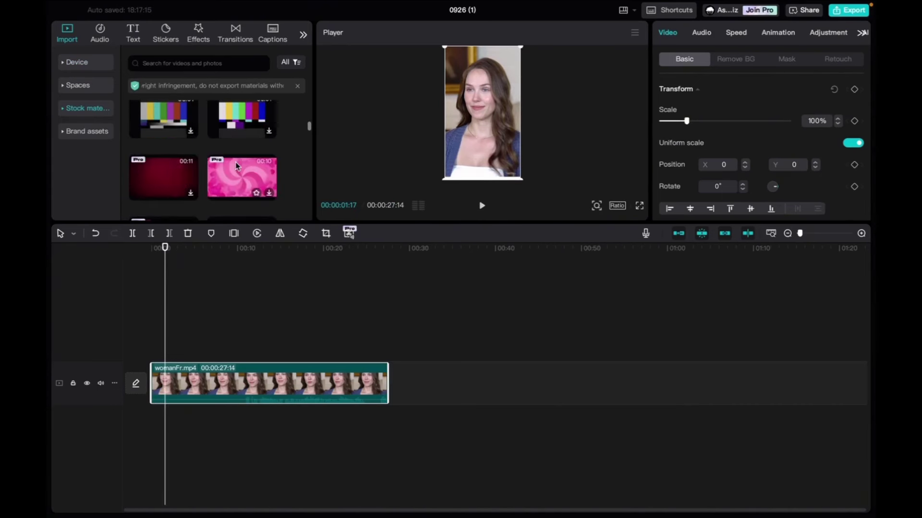
pyautogui.scroll(-2, 235, 162)
pyautogui.scroll(1, 236, 162)
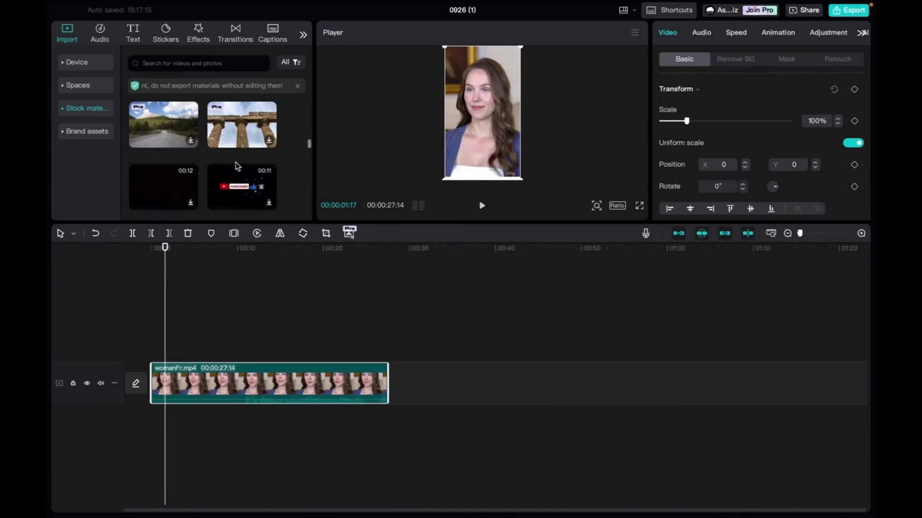
pyautogui.scroll(-5, 236, 163)
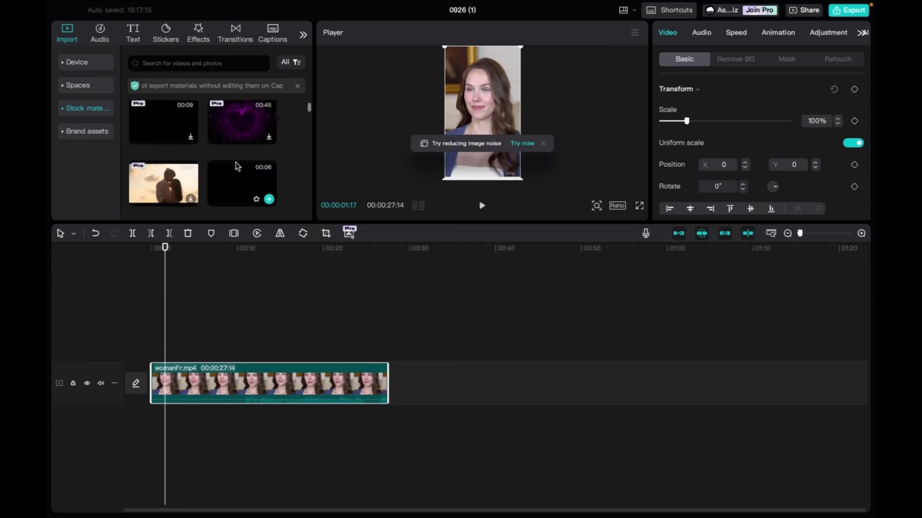
# Search the stock materials using the suggested phrase about a new podcast episode written on a note pad, and select a desk clip
pyautogui.click(212, 61)
pyautogui.write('ca')
pyautogui.click(226, 86)
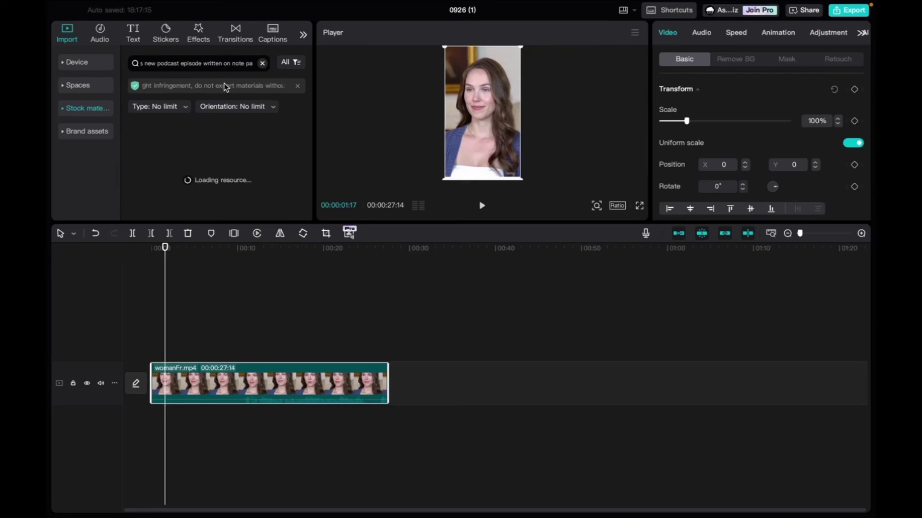
pyautogui.scroll(-1, 231, 125)
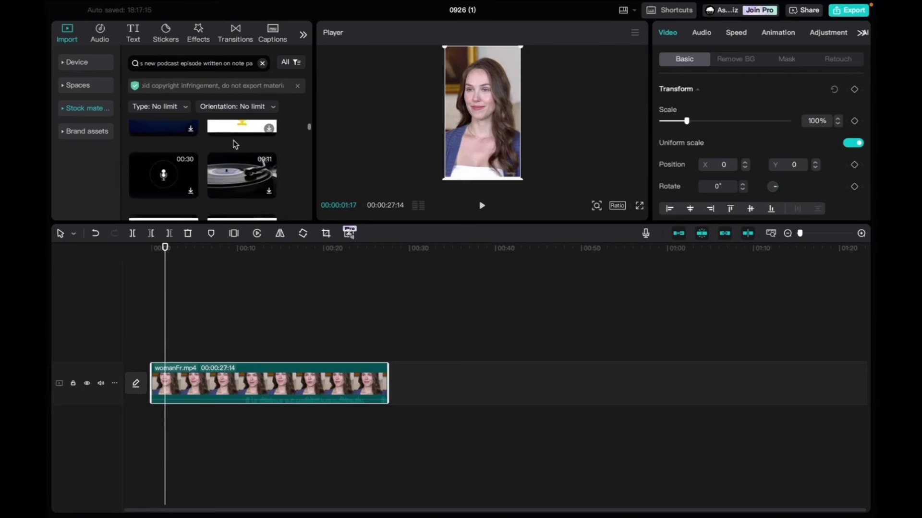
pyautogui.scroll(-3, 235, 144)
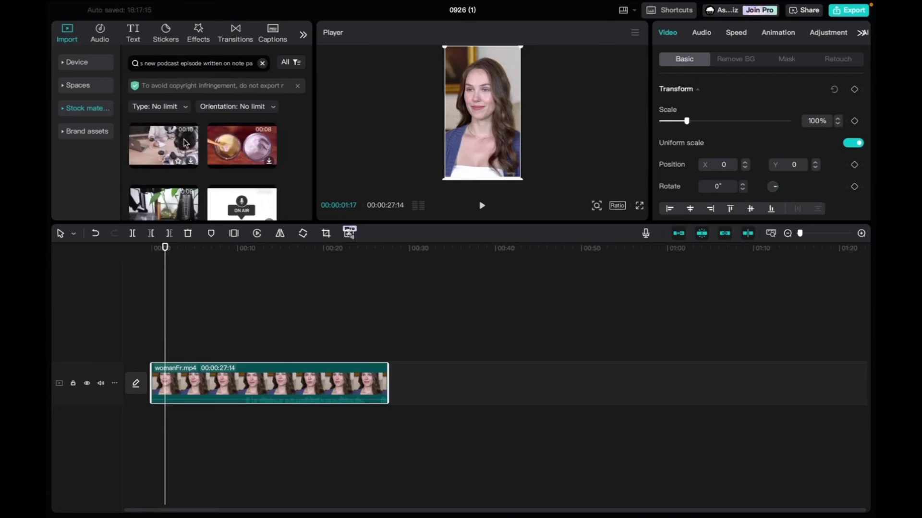
pyautogui.click(191, 145)
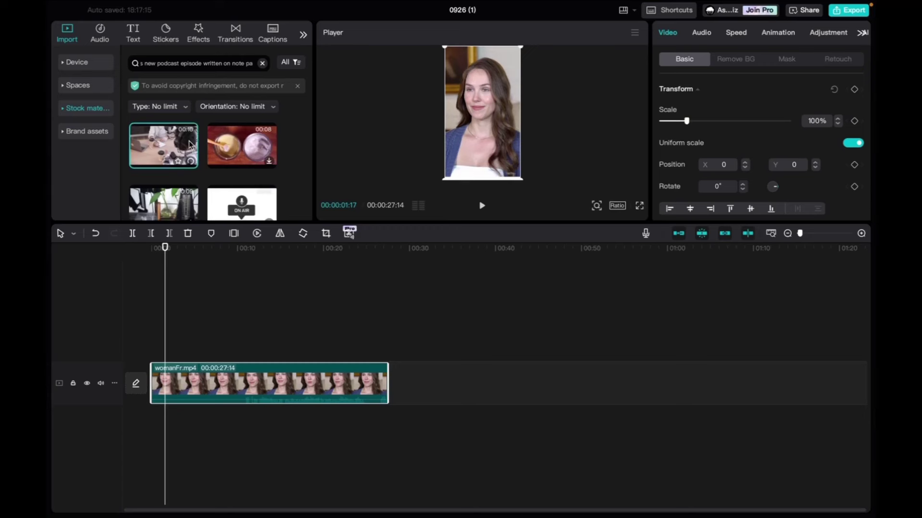
# Add the podcast desk stock clip on a track above womanFr.mp4 and delete womanFr.mp4 from the timeline
pyautogui.moveTo(191, 145); pyautogui.dragTo(166, 338)
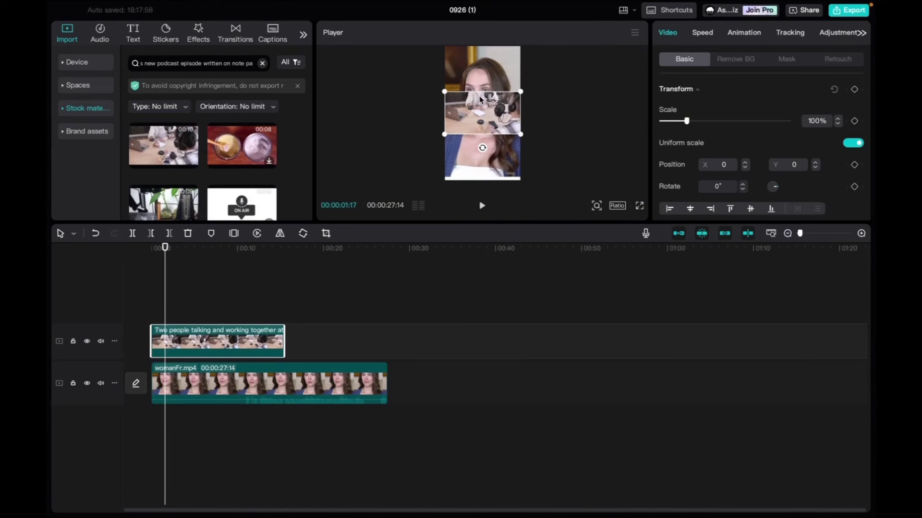
pyautogui.click(255, 384)
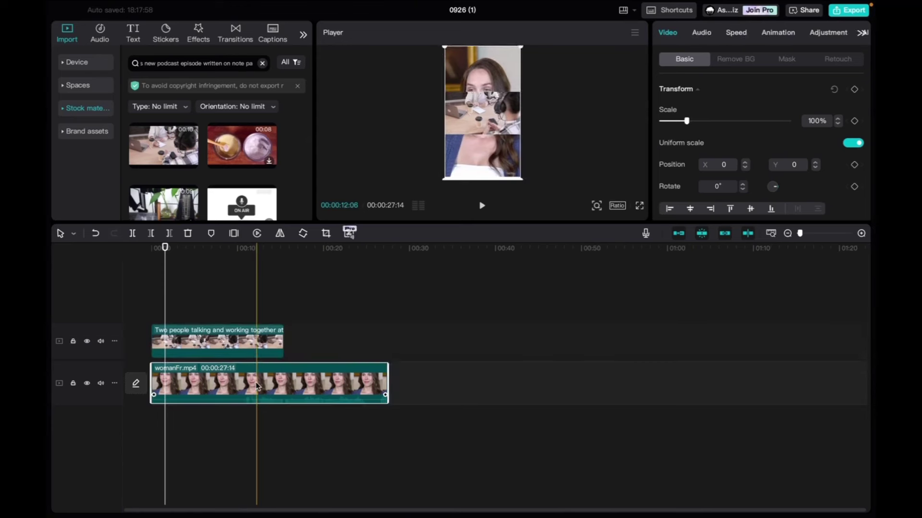
pyautogui.press('Delete')
pyautogui.click(487, 114)
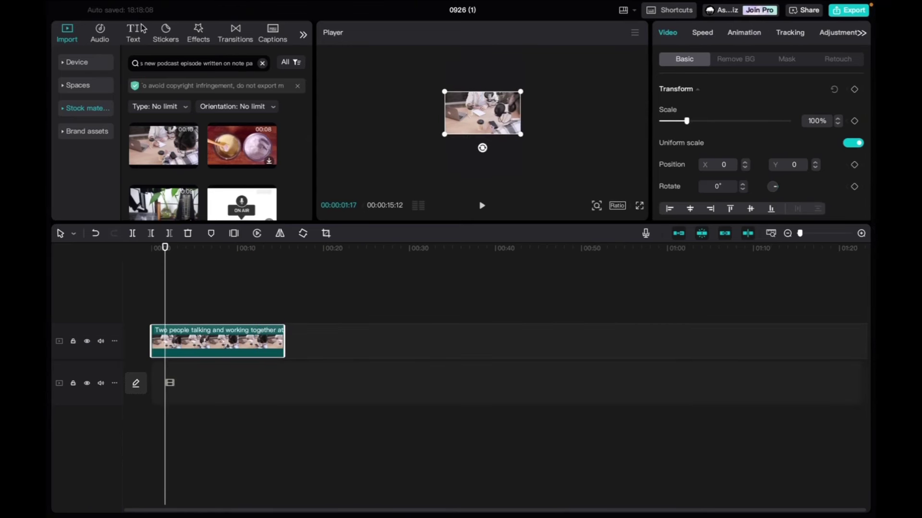
# Return to the imported device media and set the project's aspect ratio to 16:9
pyautogui.click(97, 66)
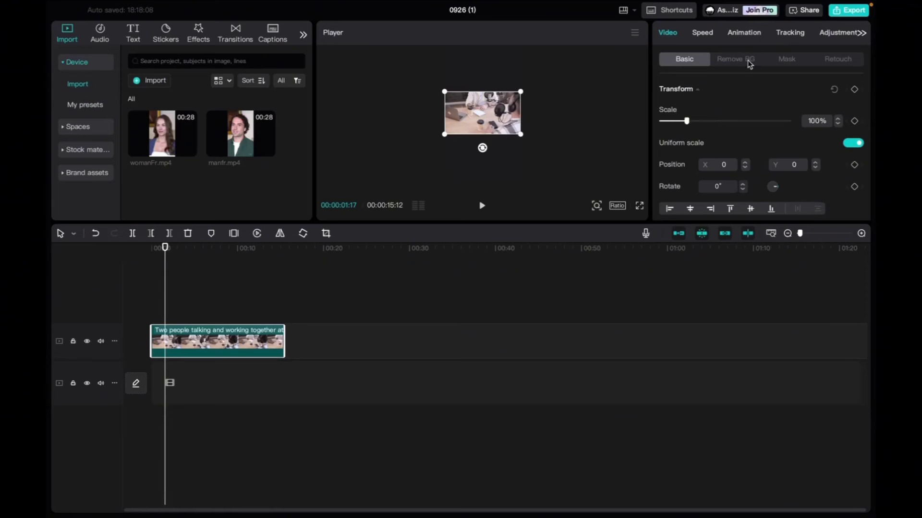
pyautogui.click(617, 206)
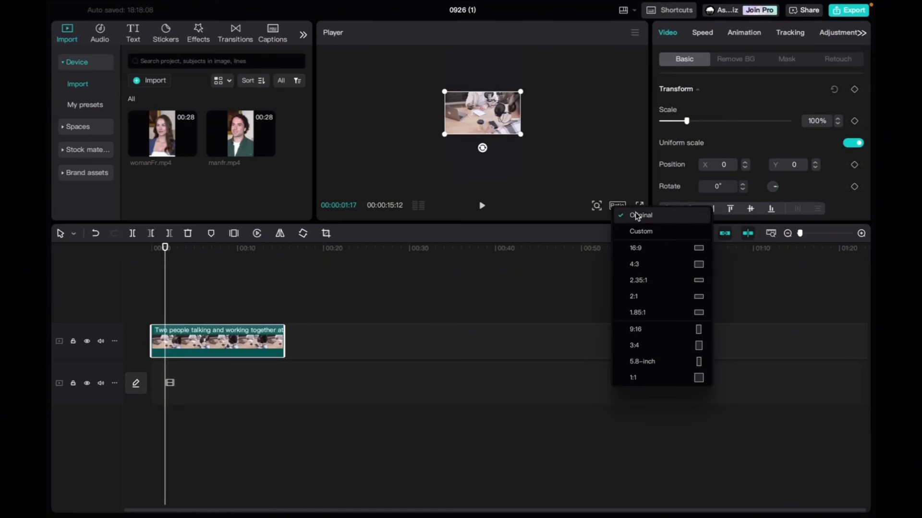
pyautogui.click(663, 253)
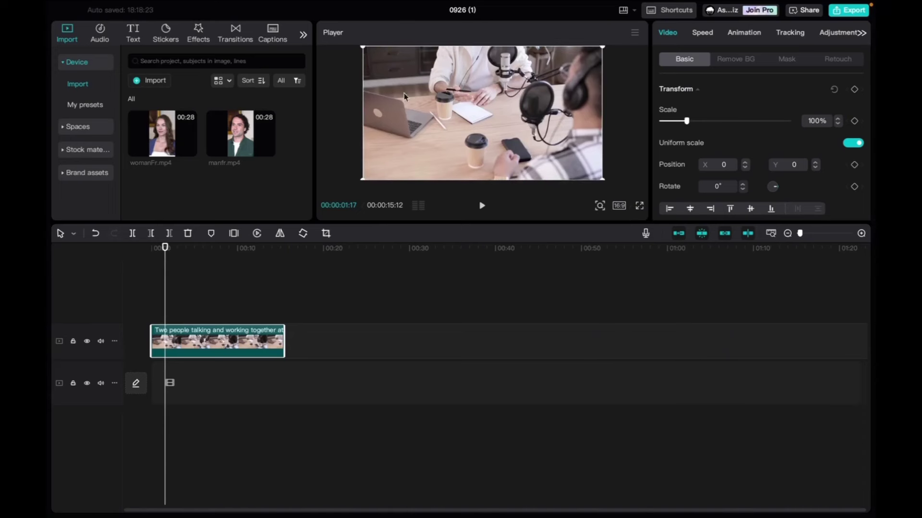
# Add womanFr.mp4 to the timeline on a track above the desk clip and shift its picture to the right of the frame
pyautogui.moveTo(165, 135); pyautogui.dragTo(168, 384)
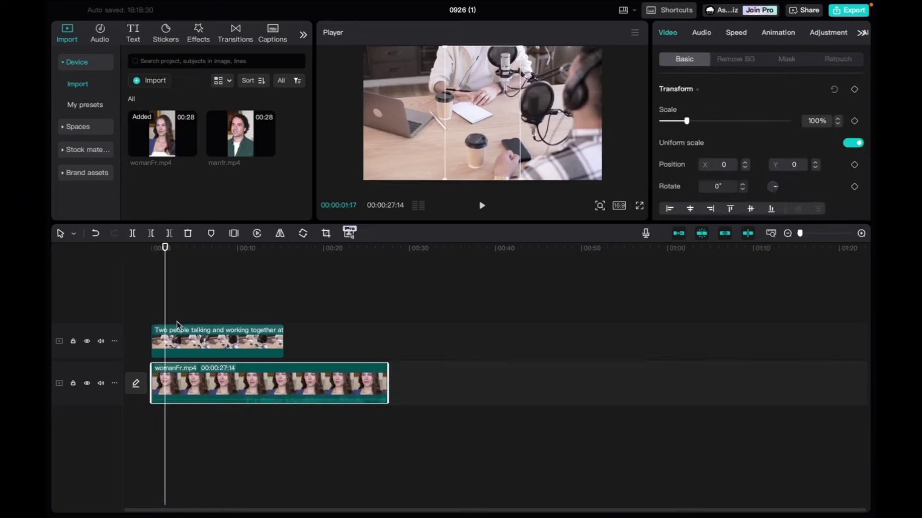
pyautogui.click(487, 102)
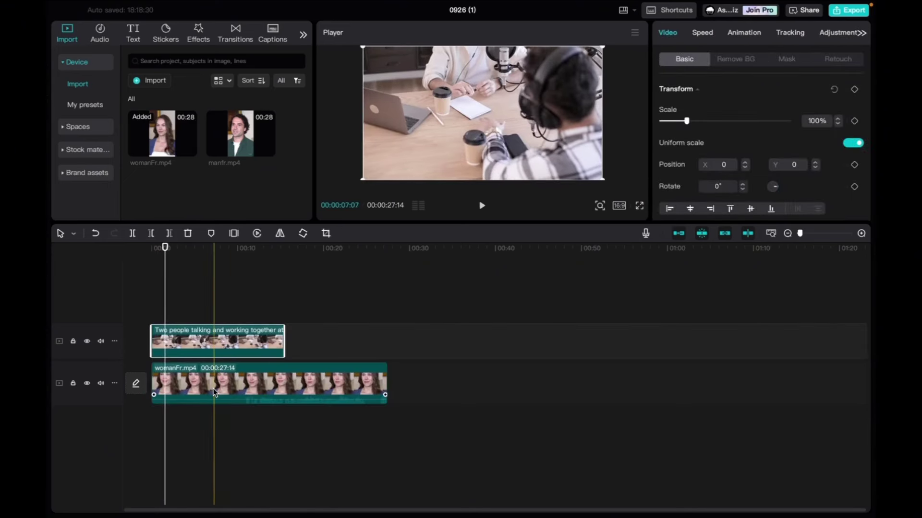
pyautogui.moveTo(214, 393); pyautogui.dragTo(226, 309)
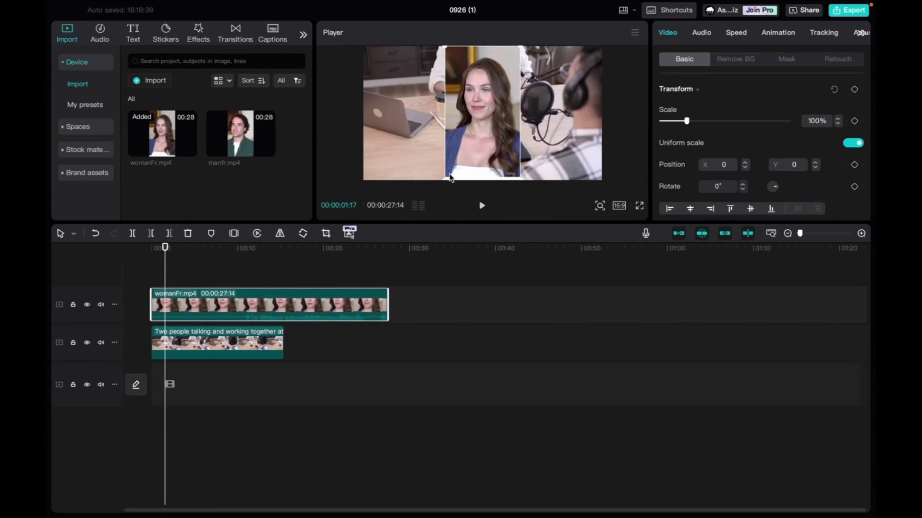
pyautogui.moveTo(447, 182); pyautogui.dragTo(522, 77)
pyautogui.click(459, 113)
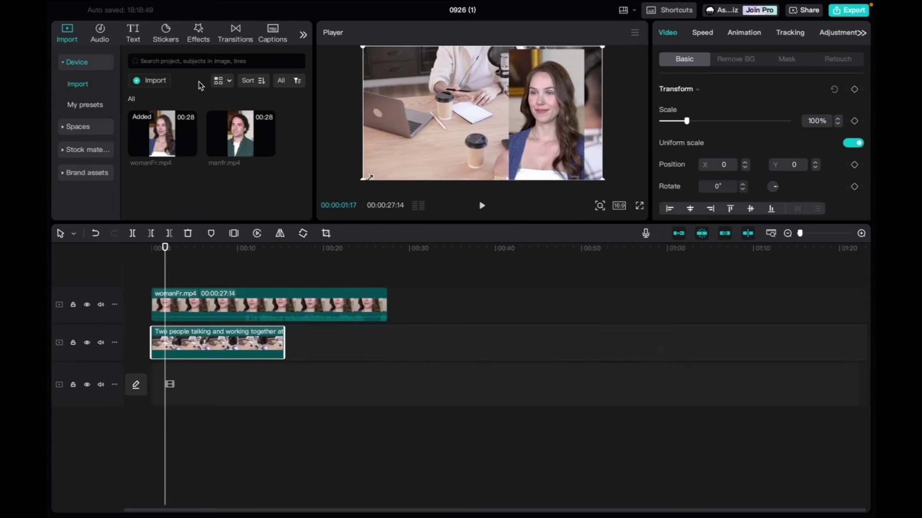
# Search the stock materials for "background" and add the blue bokeh particles clip to the main track
pyautogui.click(204, 61)
pyautogui.write('background')
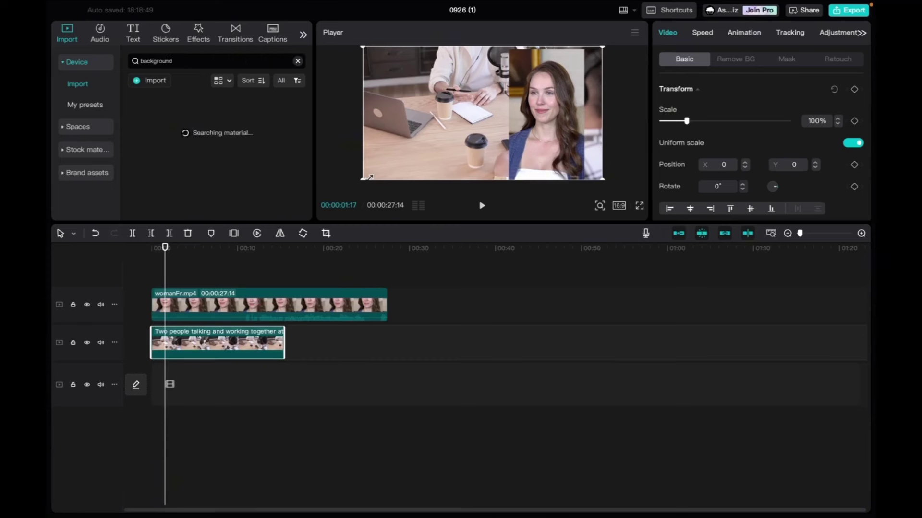
pyautogui.click(99, 150)
pyautogui.click(169, 63)
pyautogui.write('backgro')
pyautogui.press('Return')
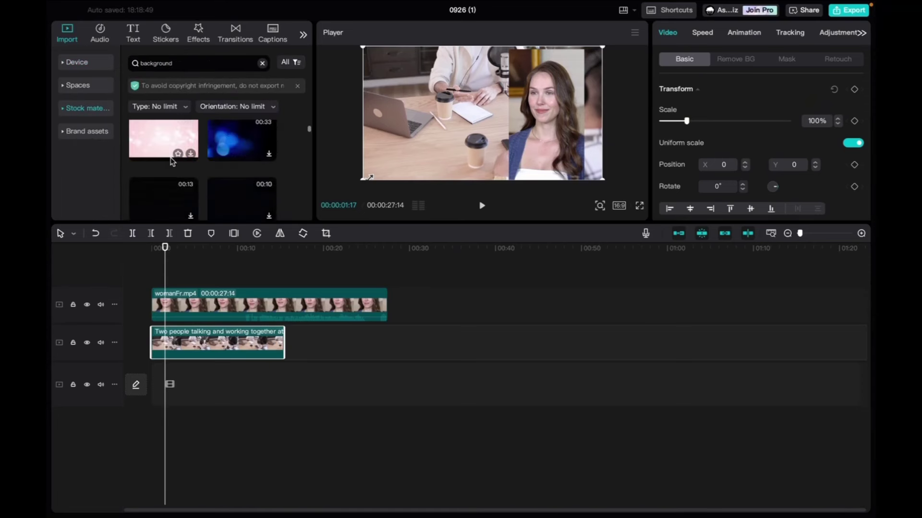
pyautogui.click(246, 140)
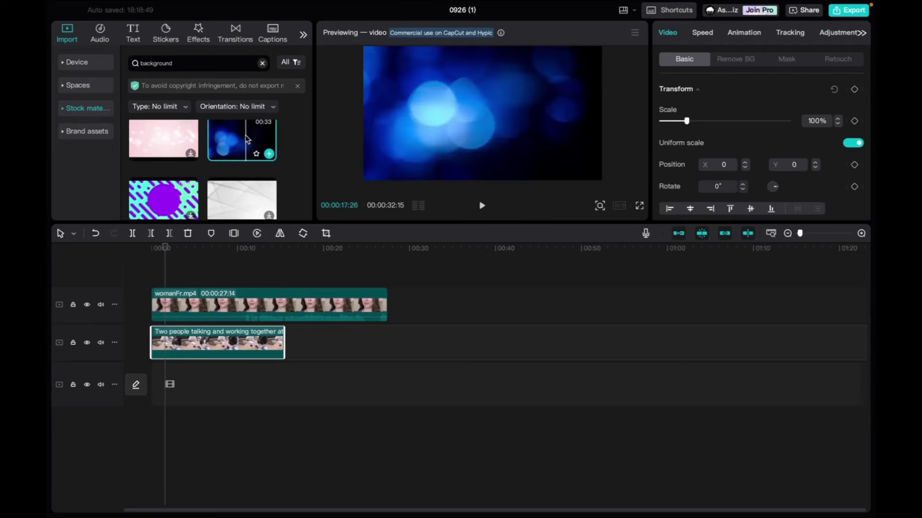
pyautogui.click(270, 154)
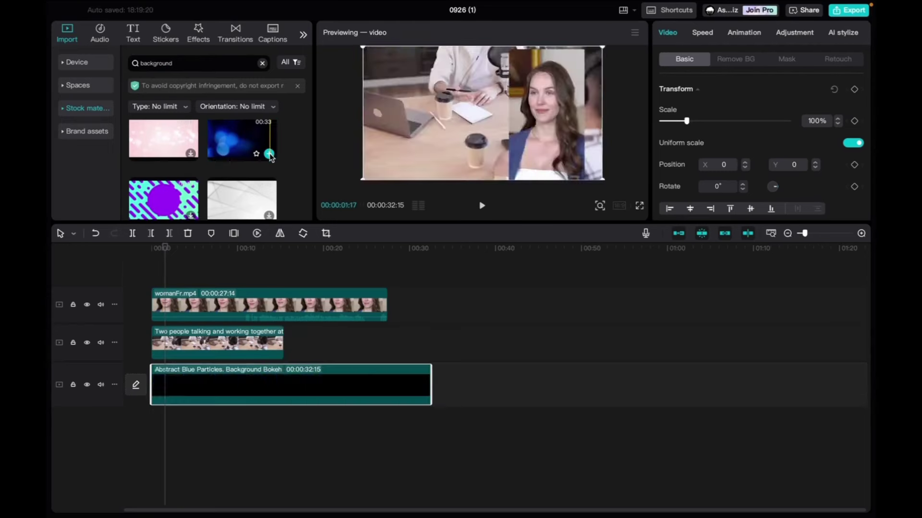
# Delete the clip of two people talking and working together from the middle track
pyautogui.click(217, 350)
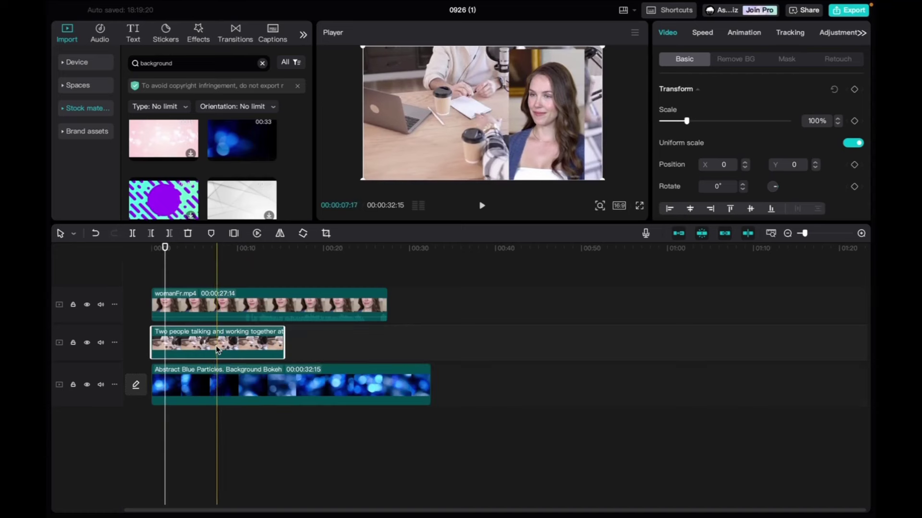
pyautogui.rightClick(222, 351)
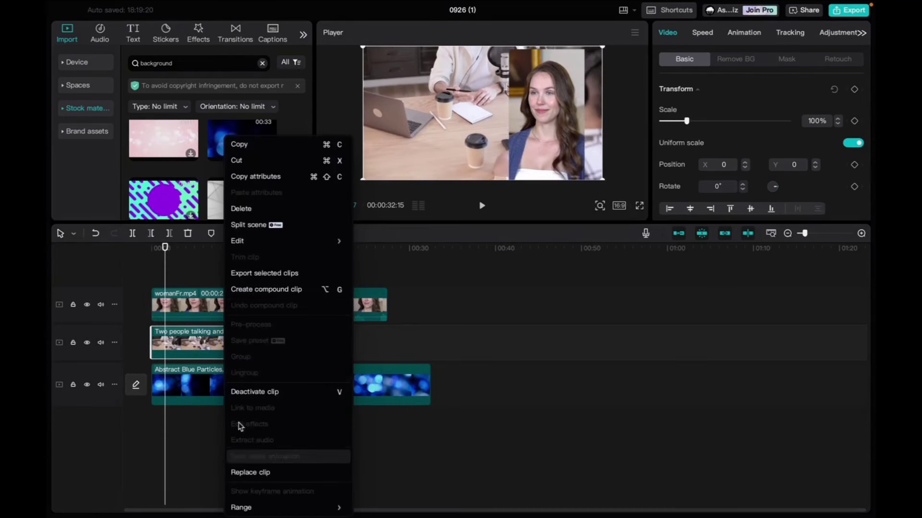
pyautogui.click(241, 209)
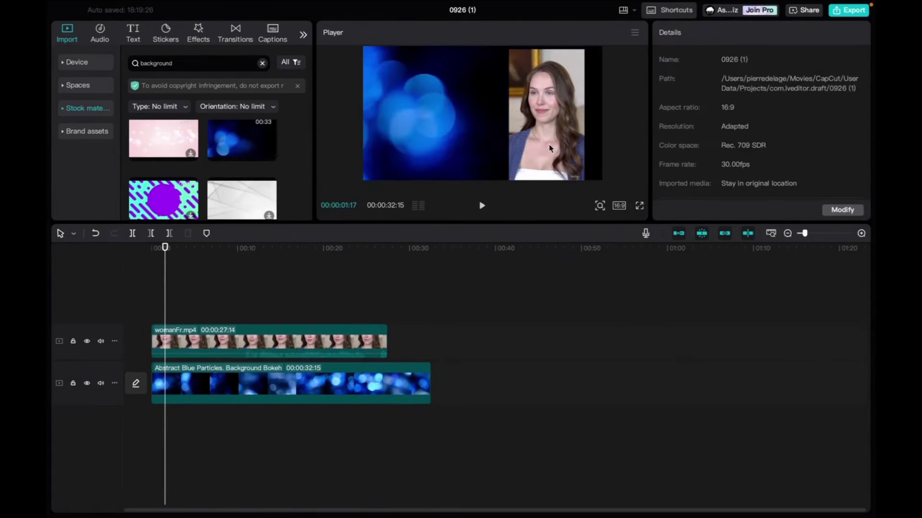
# Scale womanFr.mp4 down to about 77% and place it on the right of the frame at about X 1232, Y -83
pyautogui.moveTo(550, 148); pyautogui.dragTo(558, 147)
pyautogui.moveTo(517, 50); pyautogui.dragTo(532, 68)
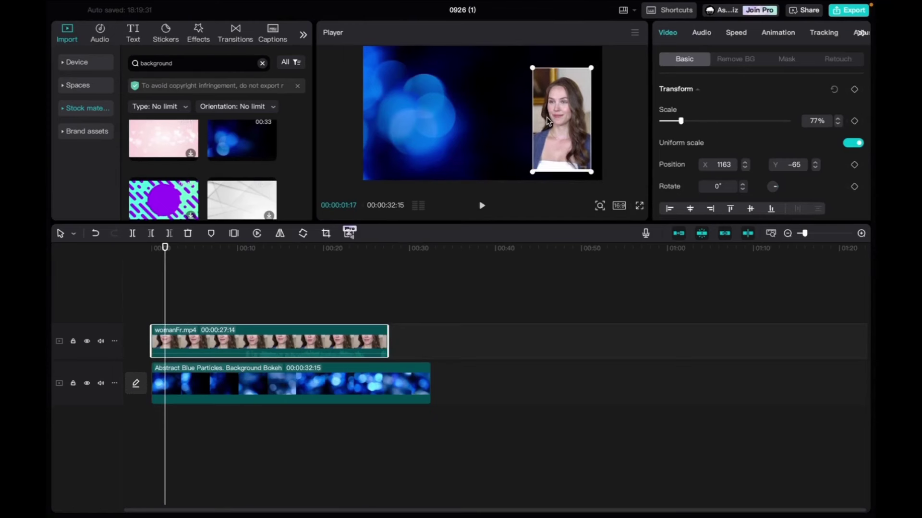
pyautogui.moveTo(548, 121); pyautogui.dragTo(546, 119)
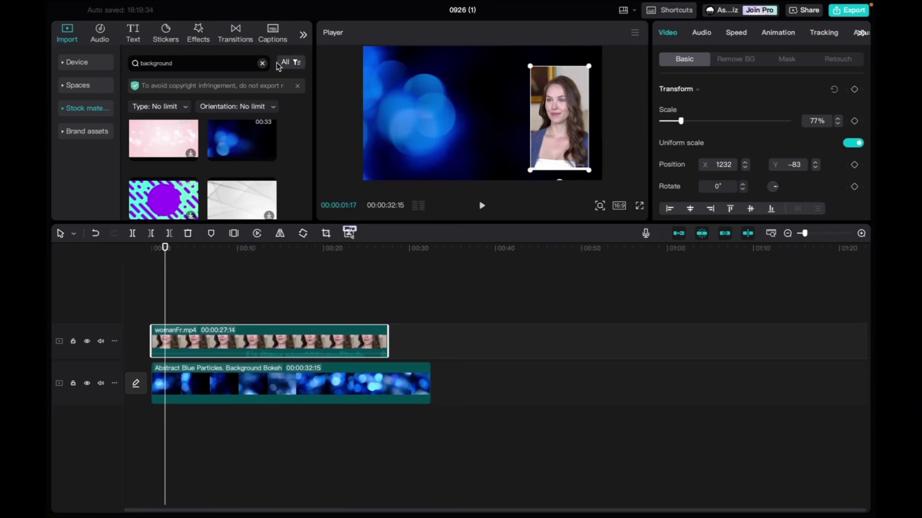
# Clear the stock search, add manfr.mp4 from the device media and place it on a track above womanFr.mp4
pyautogui.click(262, 63)
pyautogui.click(79, 62)
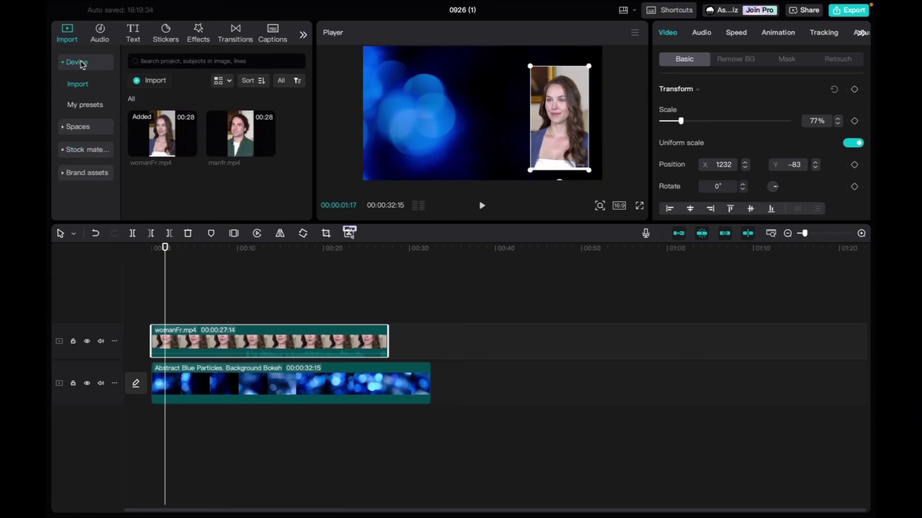
pyautogui.click(266, 147)
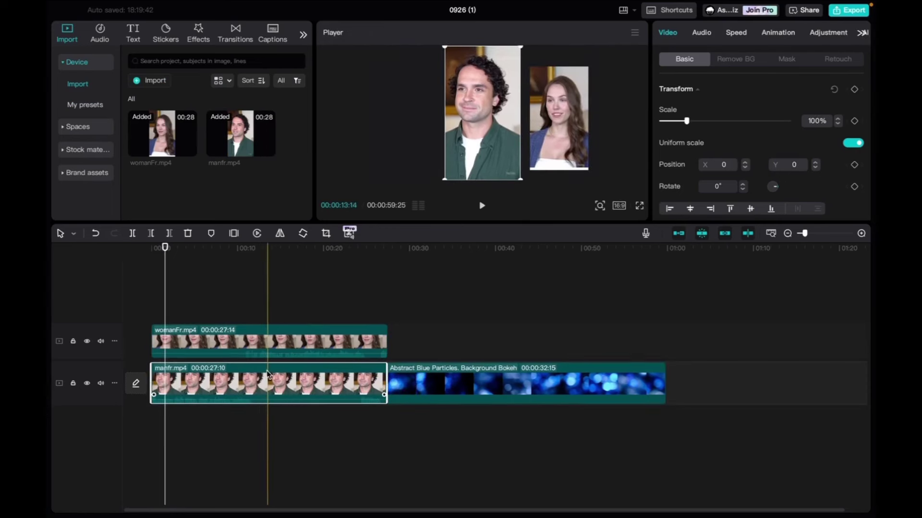
pyautogui.moveTo(252, 384); pyautogui.dragTo(257, 303)
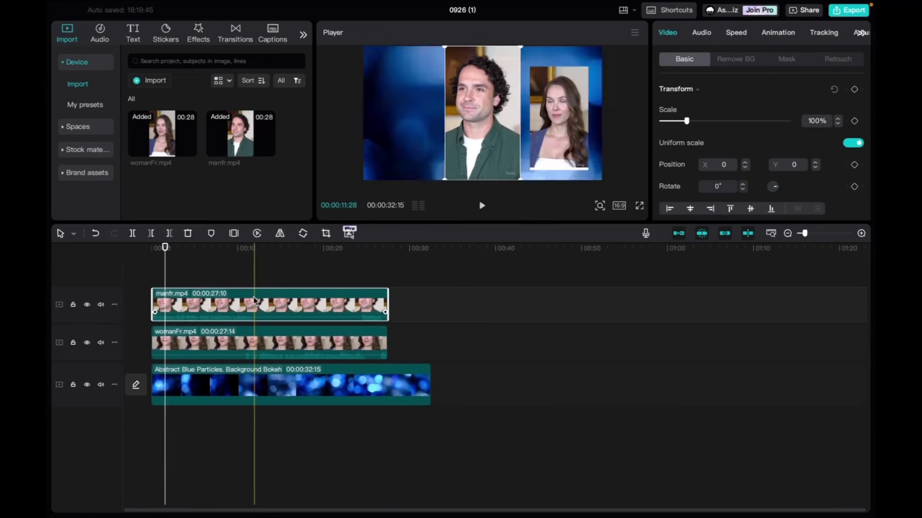
# Scale manfr.mp4 to about 85%, enlarge the player area and place the man on the left at about X -667, Y -47
pyautogui.moveTo(442, 48); pyautogui.dragTo(459, 74)
pyautogui.moveTo(482, 126); pyautogui.dragTo(469, 110)
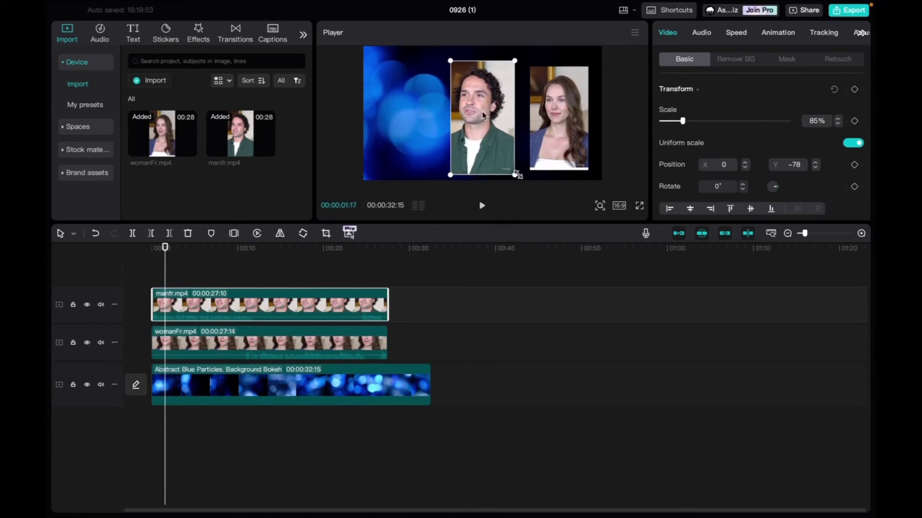
pyautogui.moveTo(494, 114); pyautogui.dragTo(568, 123)
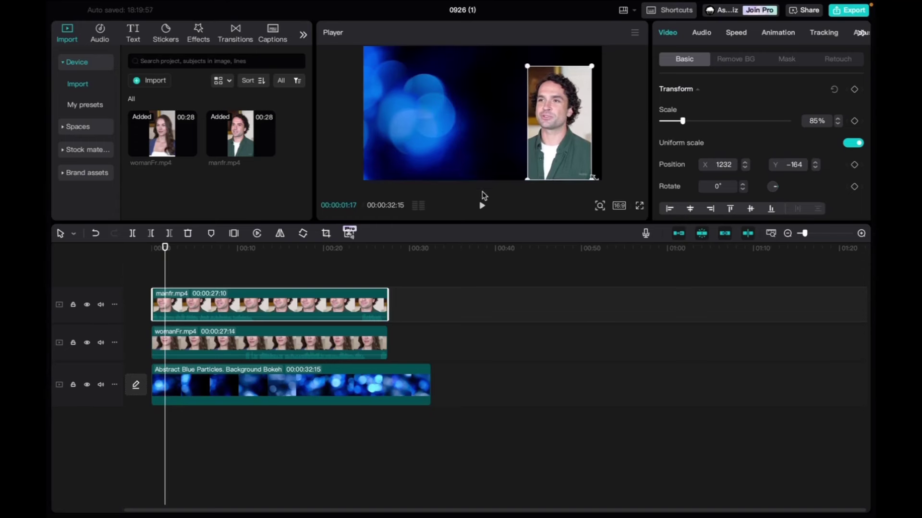
pyautogui.moveTo(455, 221); pyautogui.dragTo(456, 301)
pyautogui.moveTo(547, 244); pyautogui.dragTo(558, 243)
pyautogui.moveTo(576, 186); pyautogui.dragTo(416, 177)
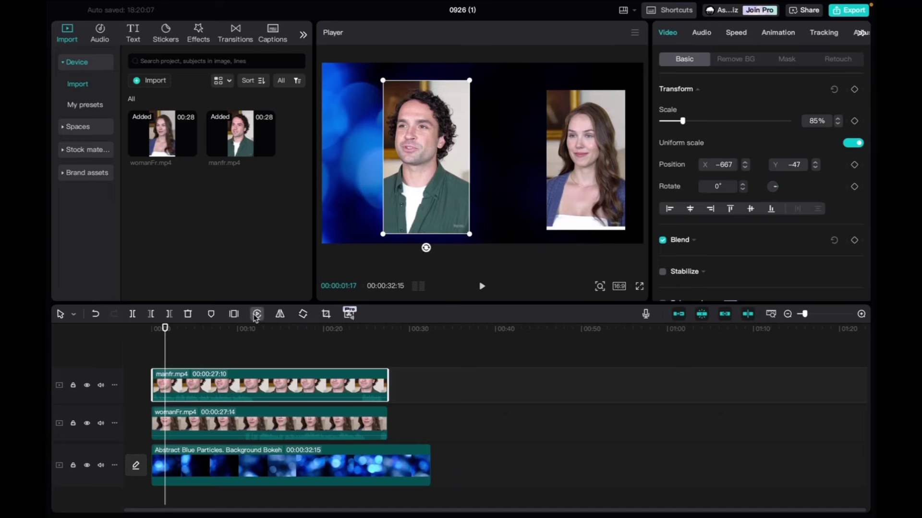
# Switch to Perplexity in the browser and ask "comment flip une video avec capcut"
pyautogui.click(183, 140)
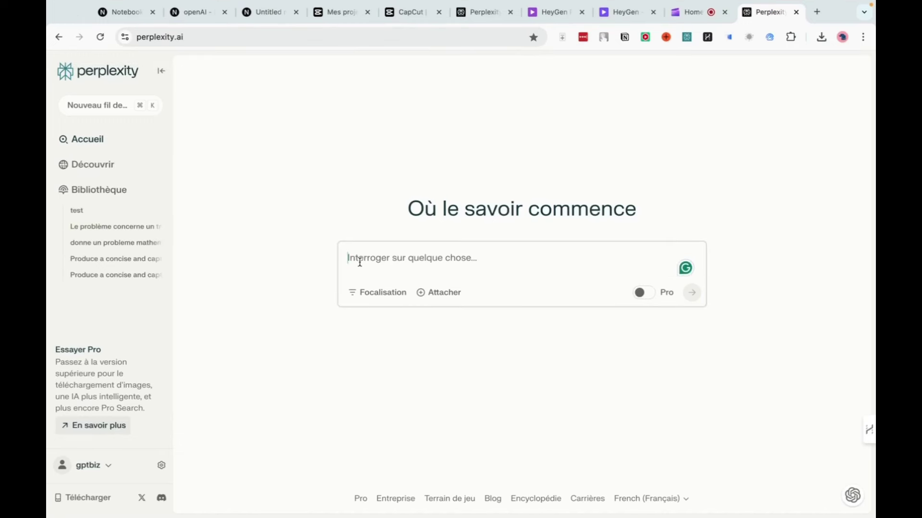
pyautogui.write('comment flip une video avec c')
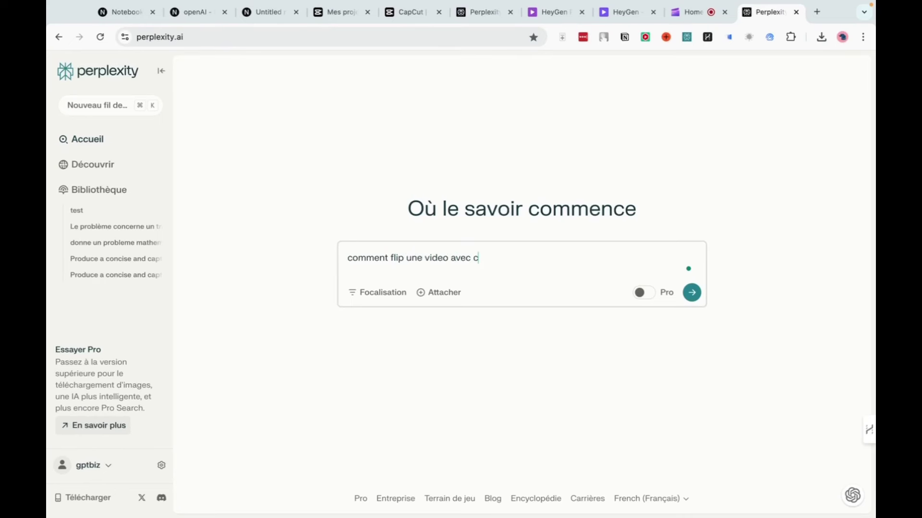
pyautogui.write('ut')
pyautogui.press('Return')
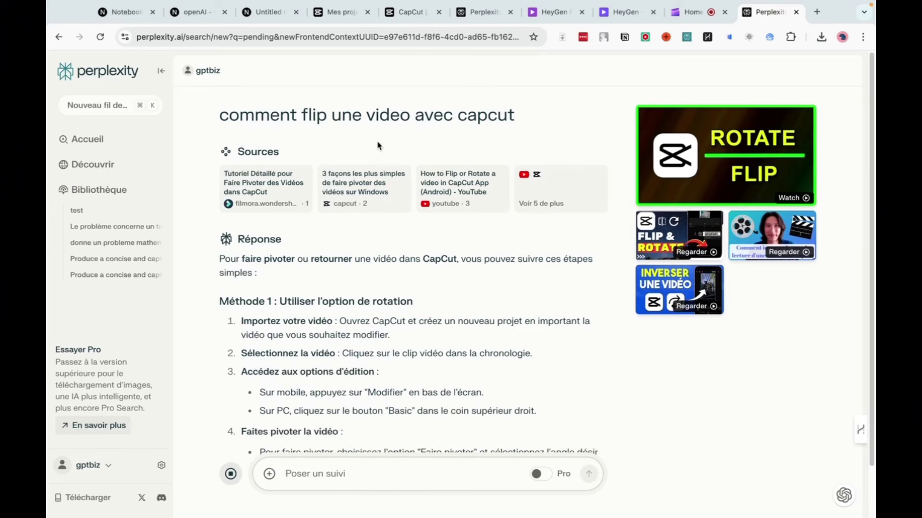
# Read the answer's instructions for flipping a video with the mirror option, and return to CapCut
pyautogui.scroll(-3, 395, 326)
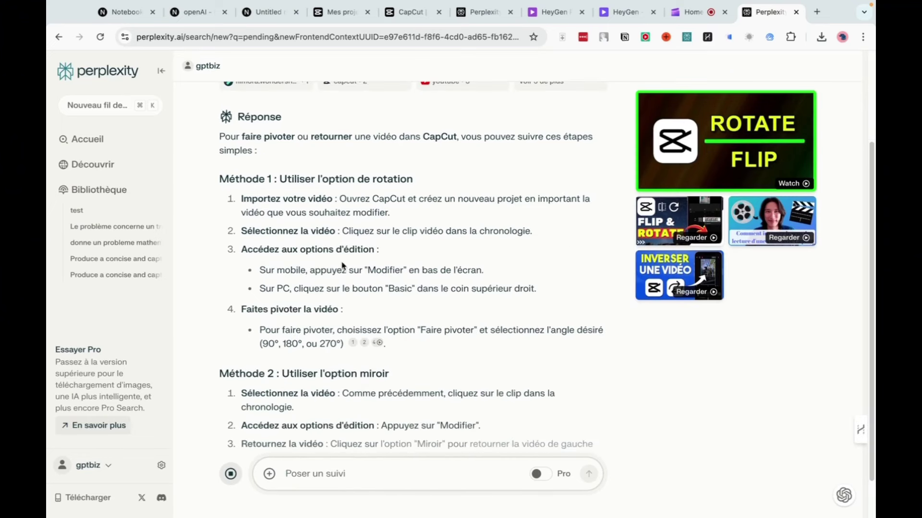
pyautogui.scroll(-2, 472, 319)
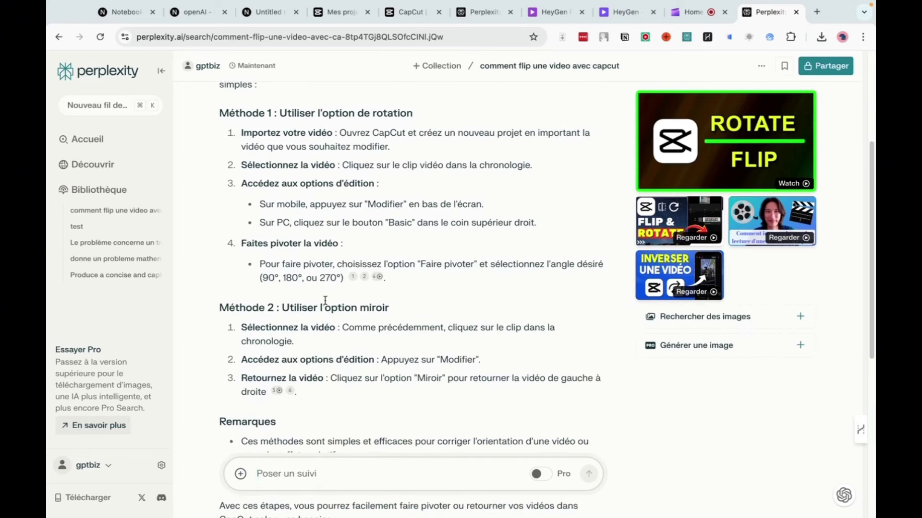
pyautogui.moveTo(381, 285)
pyautogui.scroll(-5, 380, 286)
pyautogui.doubleClick(430, 174)
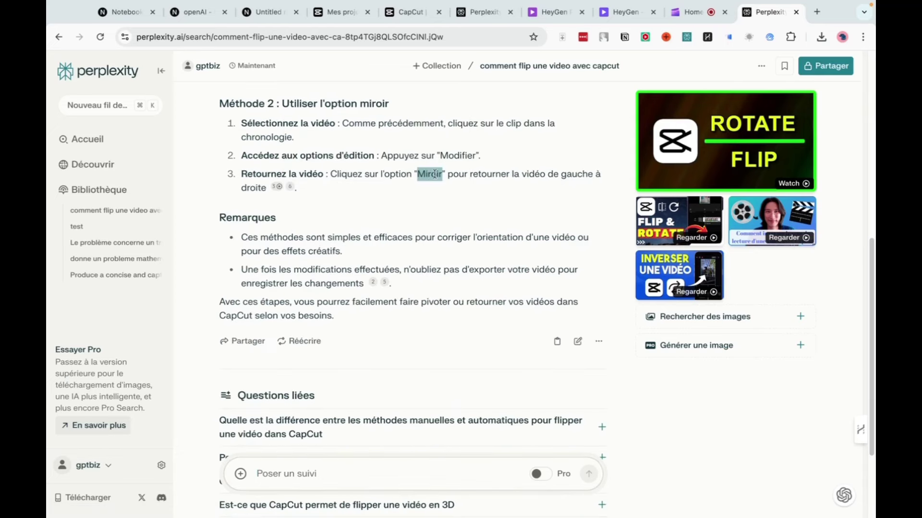
pyautogui.press('super+Tab')
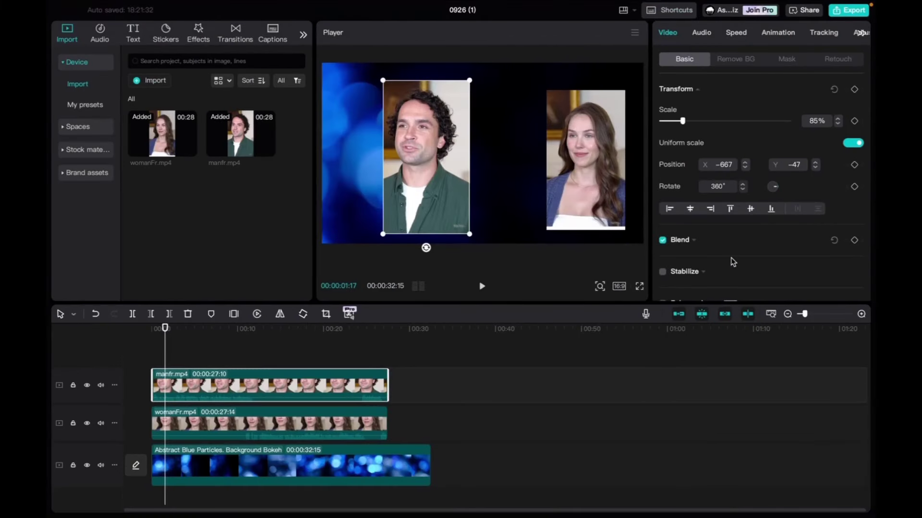
# Mirror the manfr.mp4 clip horizontally and show the clip's Edit options
pyautogui.click(698, 89)
pyautogui.click(279, 313)
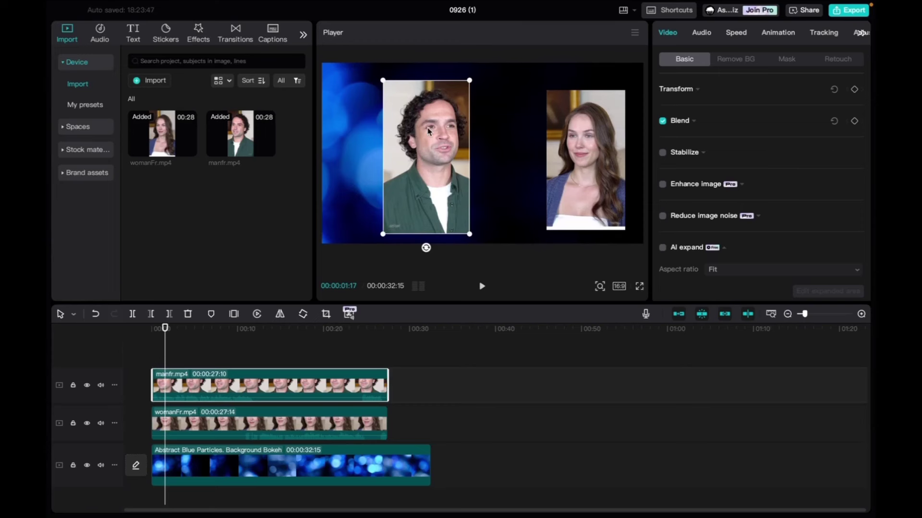
pyautogui.rightClick(235, 389)
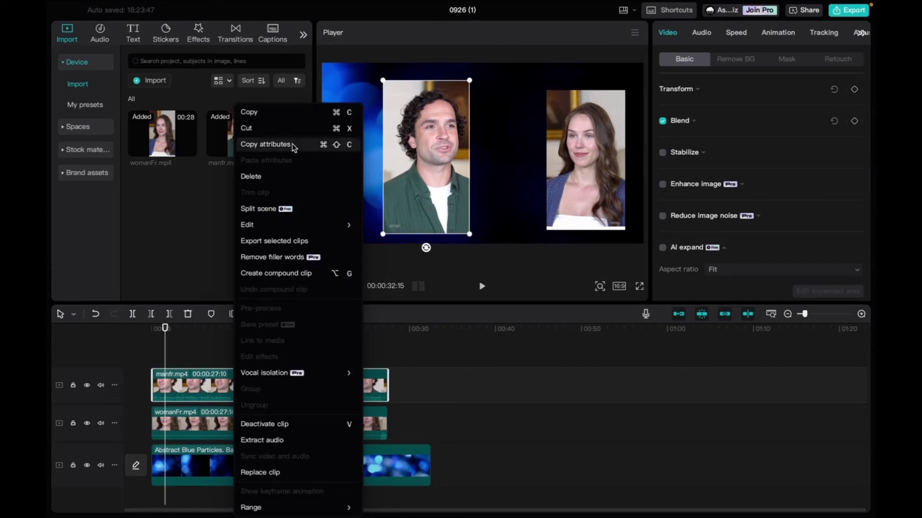
pyautogui.moveTo(275, 229)
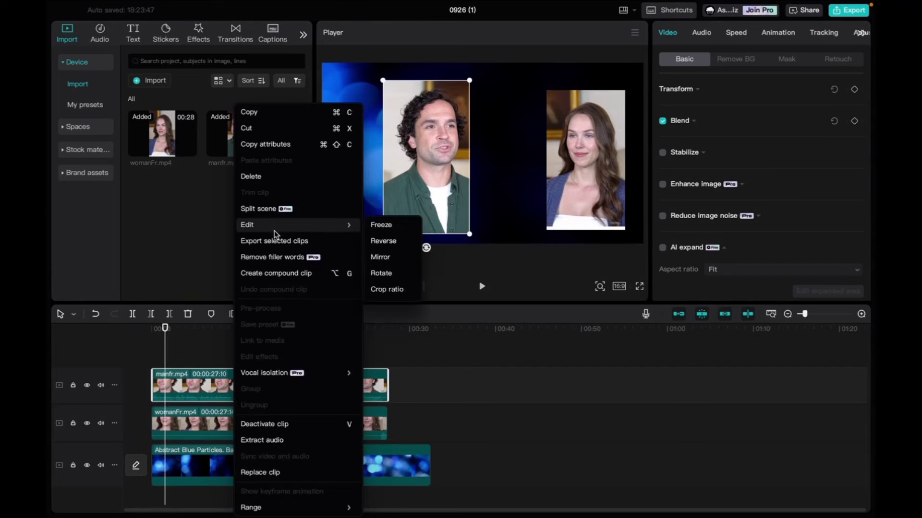
# Crop a thin strip off the lower edge of the manfr.mp4 clip to cut out the watermark
pyautogui.click(380, 257)
pyautogui.click(326, 315)
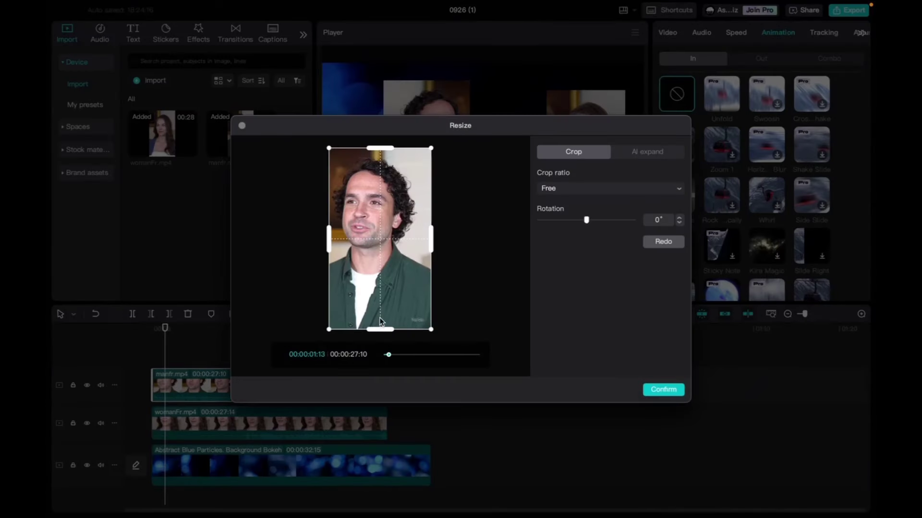
pyautogui.moveTo(430, 329); pyautogui.dragTo(434, 318)
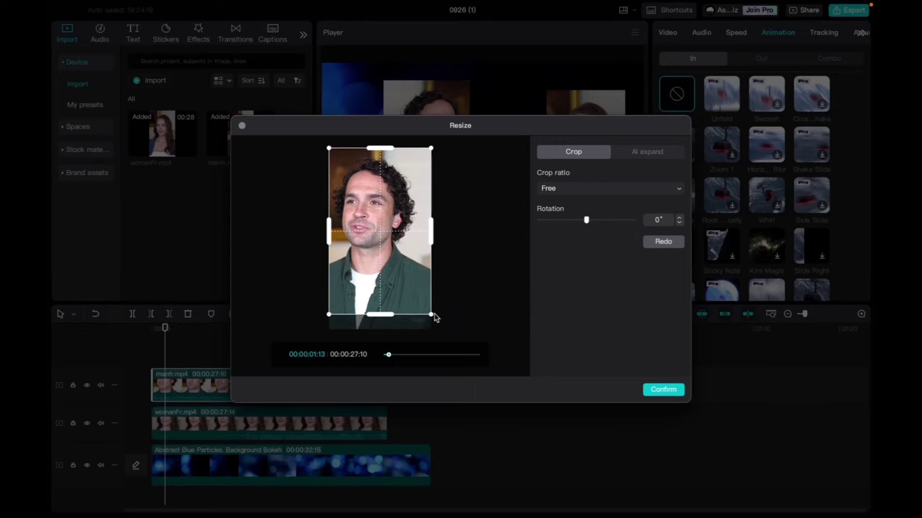
pyautogui.click(664, 390)
# Crop the lower edge of the womanFr.mp4 clip to cut off the strip below the woman
pyautogui.click(595, 215)
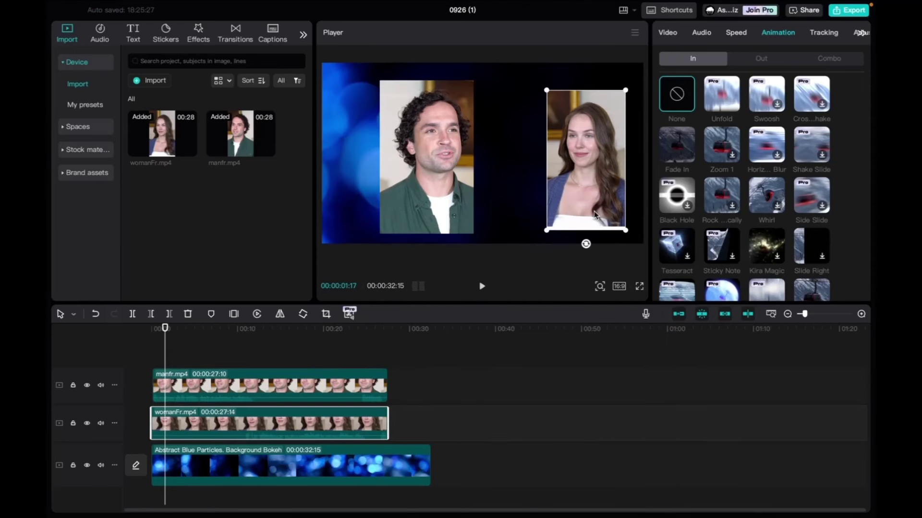
pyautogui.click(577, 106)
pyautogui.click(578, 113)
pyautogui.click(326, 314)
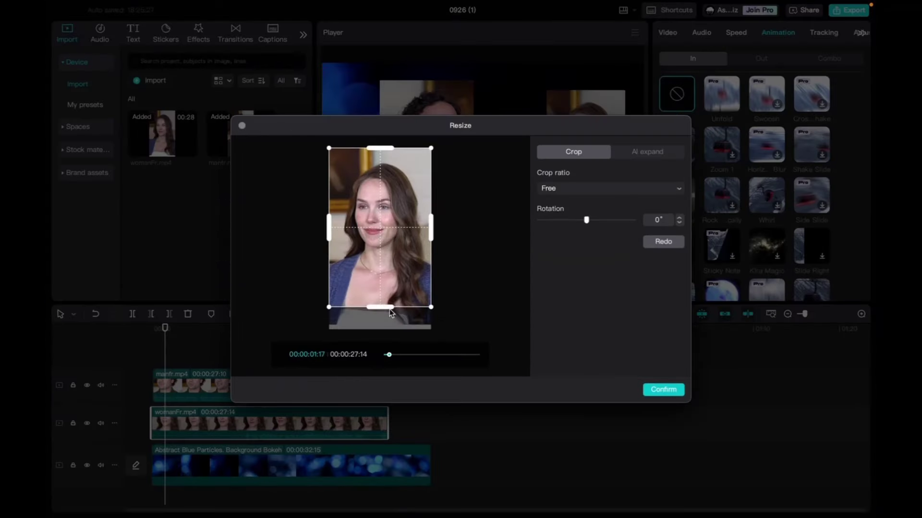
pyautogui.moveTo(391, 313); pyautogui.dragTo(392, 322)
pyautogui.click(663, 389)
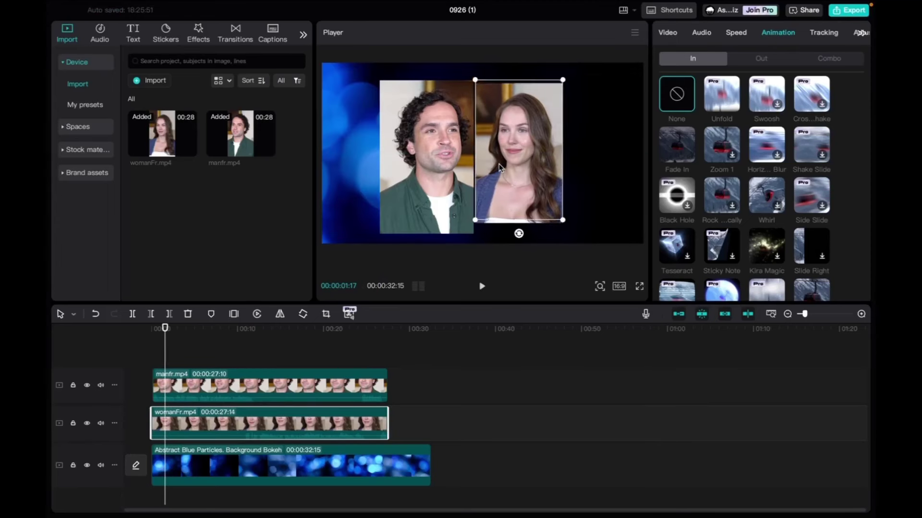
# Enlarge the woman's video to the man's height and space both videos side by side with a gap around the frame's middle
pyautogui.moveTo(542, 185); pyautogui.dragTo(568, 184)
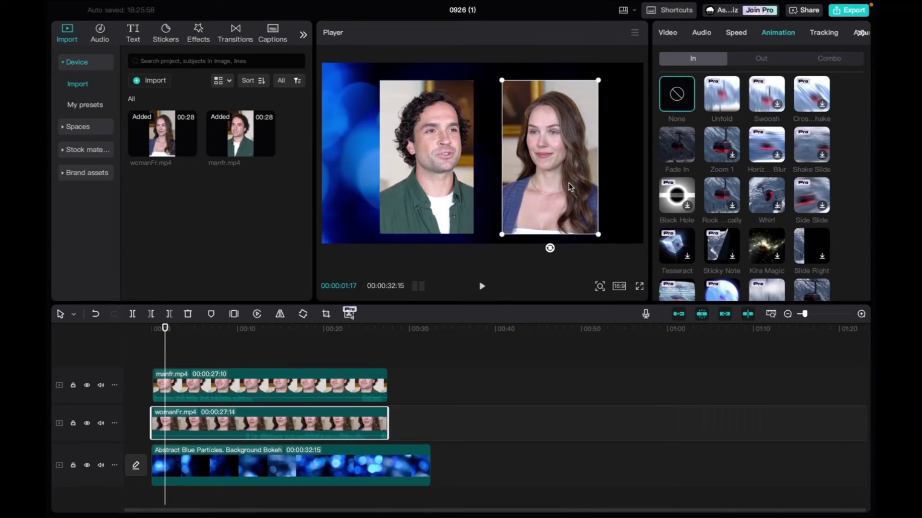
pyautogui.moveTo(452, 164); pyautogui.dragTo(428, 163)
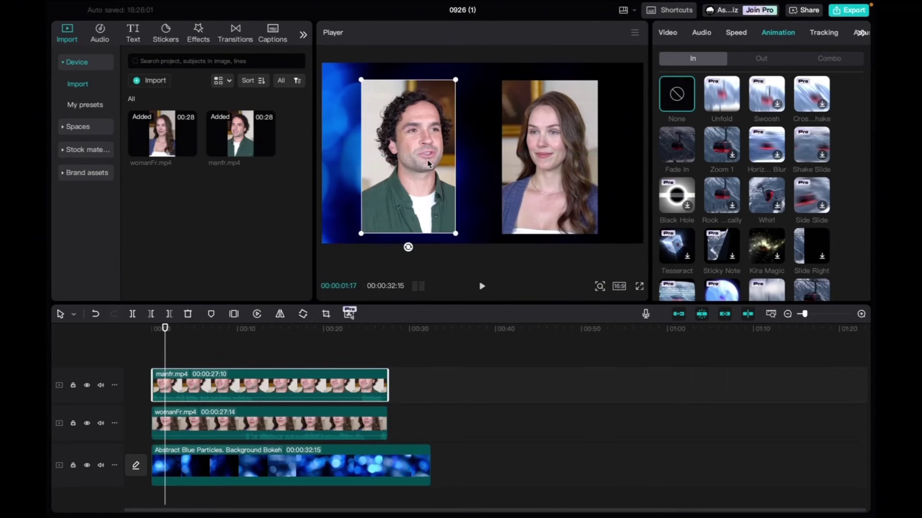
pyautogui.click(594, 170)
pyautogui.click(620, 171)
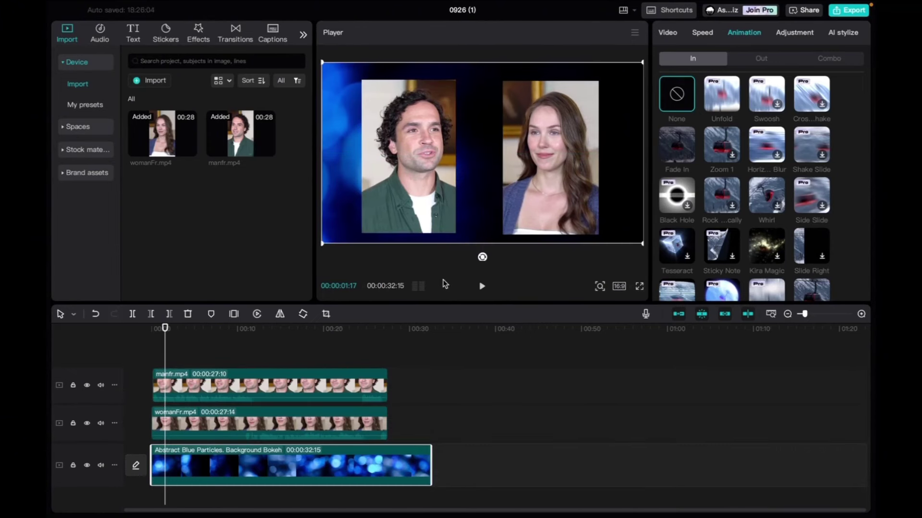
# Check the opening frames and extend or shift manfr.mp4 so it starts at 00:00:00:00, in line with womanFr.mp4
pyautogui.moveTo(165, 329); pyautogui.dragTo(151, 329)
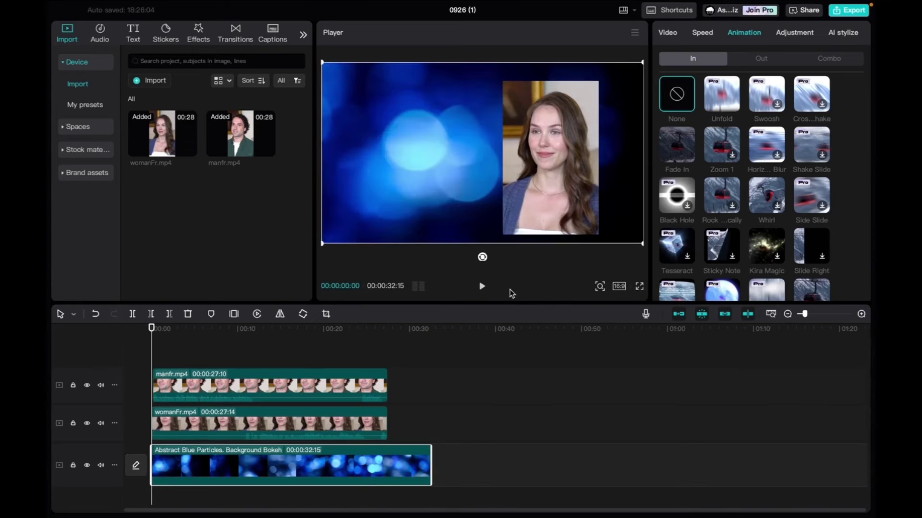
pyautogui.click(480, 286)
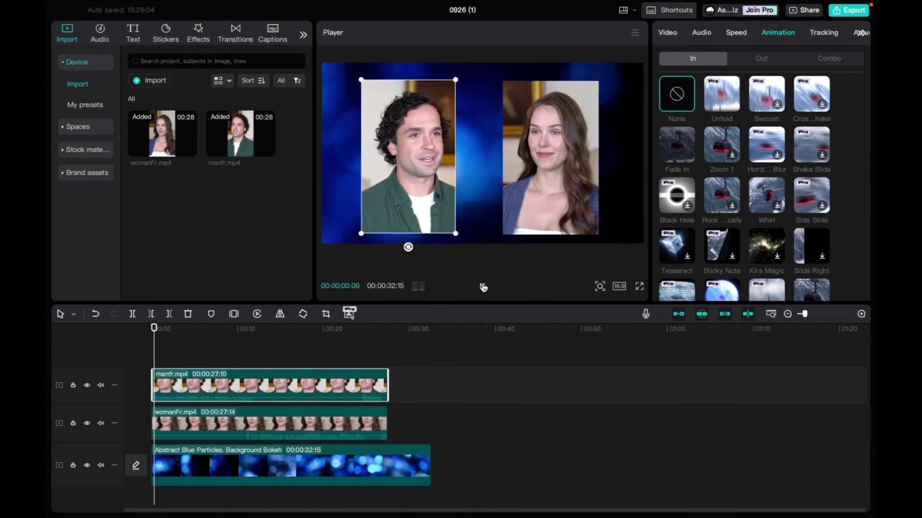
pyautogui.click(482, 287)
pyautogui.moveTo(161, 329); pyautogui.dragTo(106, 329)
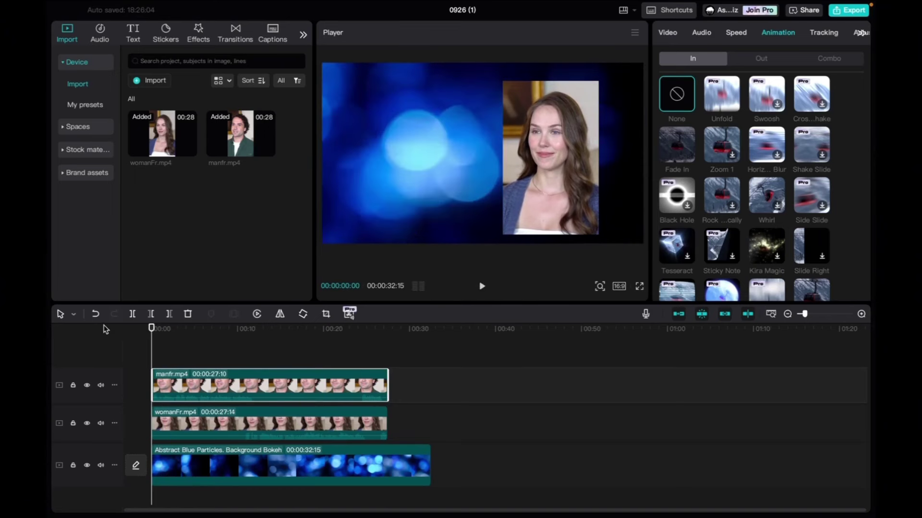
pyautogui.click(269, 425)
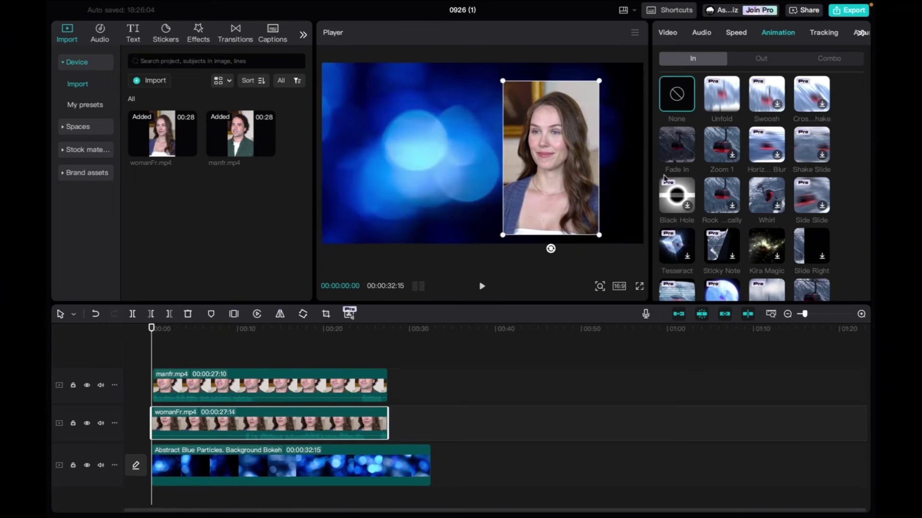
pyautogui.click(185, 395)
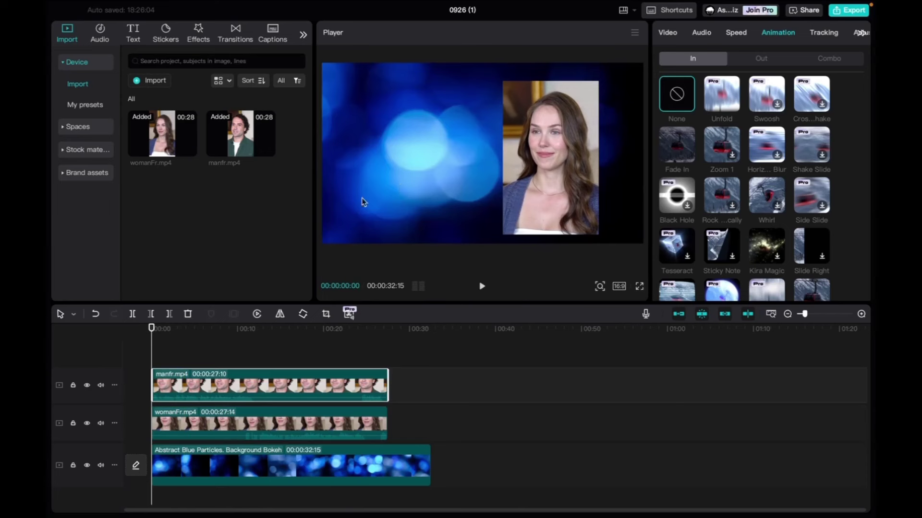
pyautogui.moveTo(153, 384); pyautogui.dragTo(150, 336)
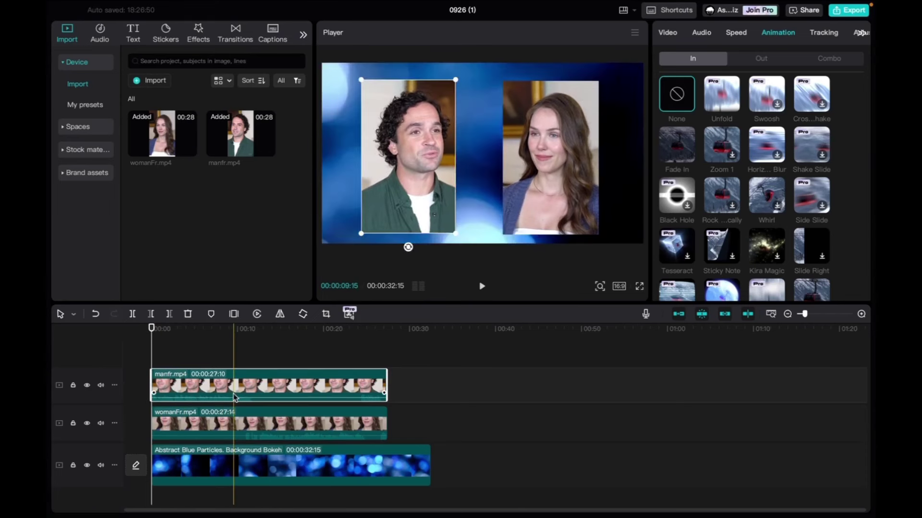
# Split the blue particles background at the end of manfr.mp4, at 00:00:27:10, and delete the leftover part
pyautogui.click(484, 287)
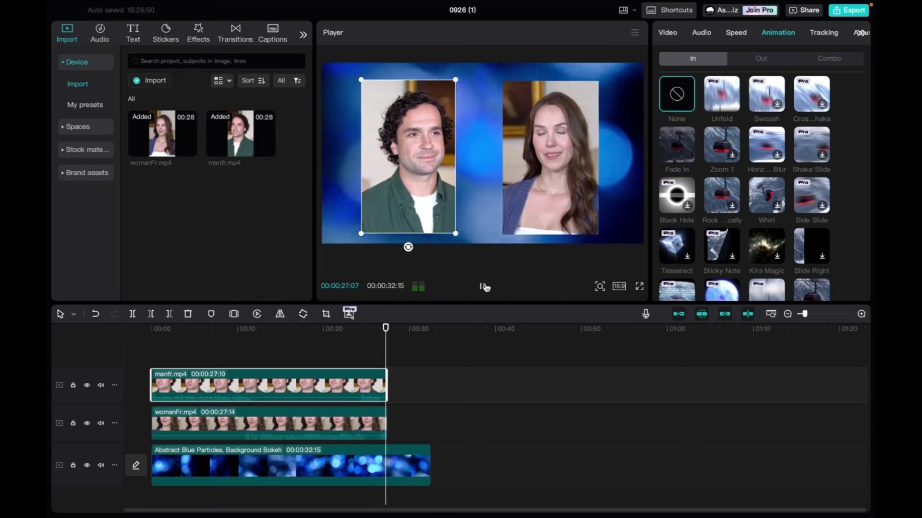
pyautogui.click(482, 286)
pyautogui.click(387, 330)
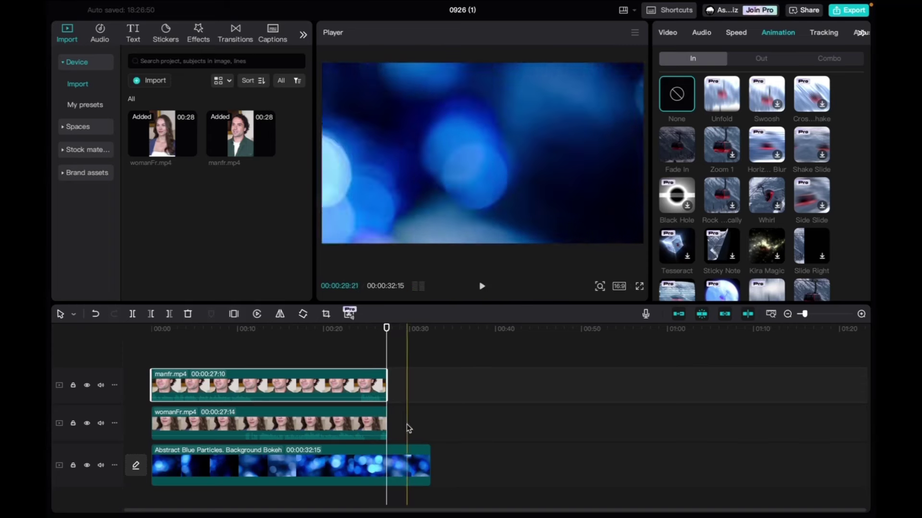
pyautogui.click(398, 473)
pyautogui.click(132, 314)
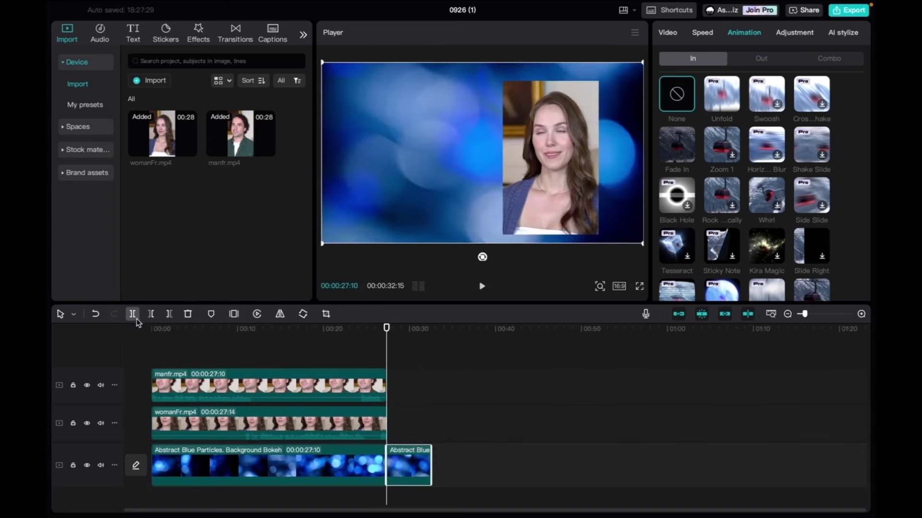
pyautogui.press('Delete')
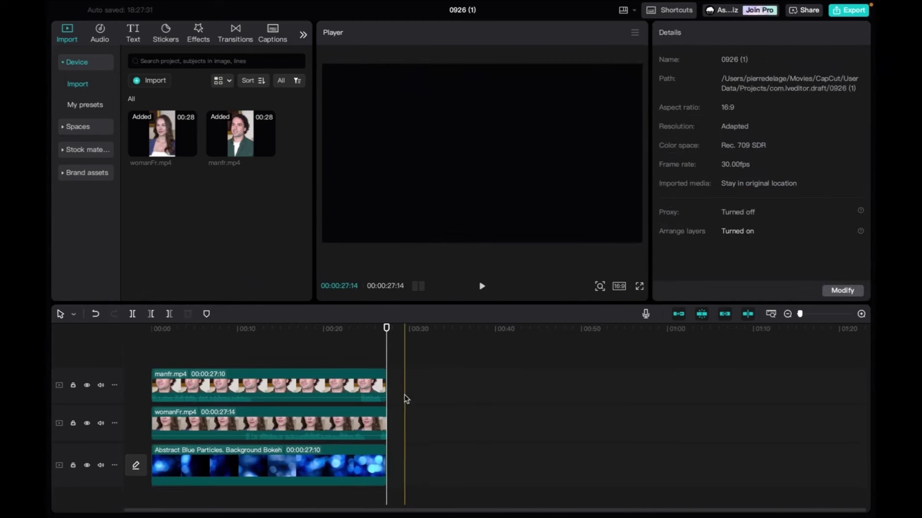
# Play the combined video from the start to review both avatars talking over the background
pyautogui.moveTo(386, 331); pyautogui.dragTo(107, 318)
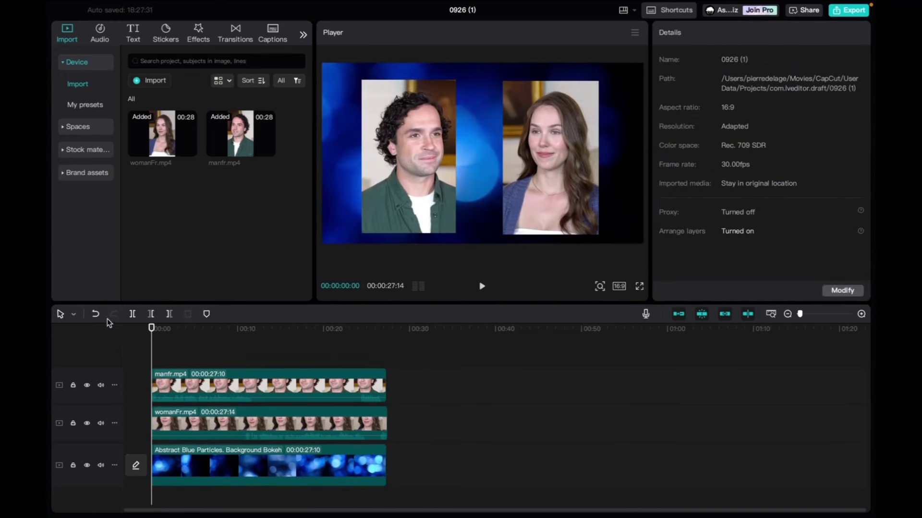
pyautogui.click(482, 287)
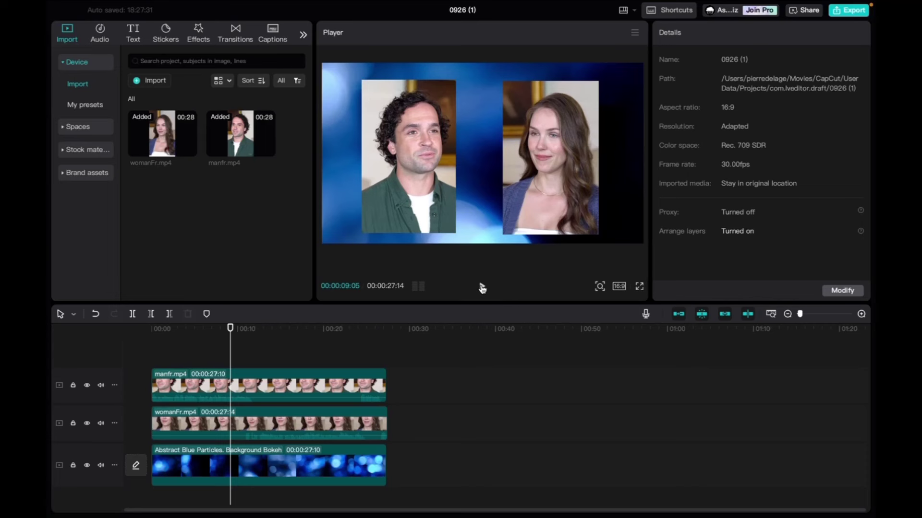
pyautogui.click(482, 288)
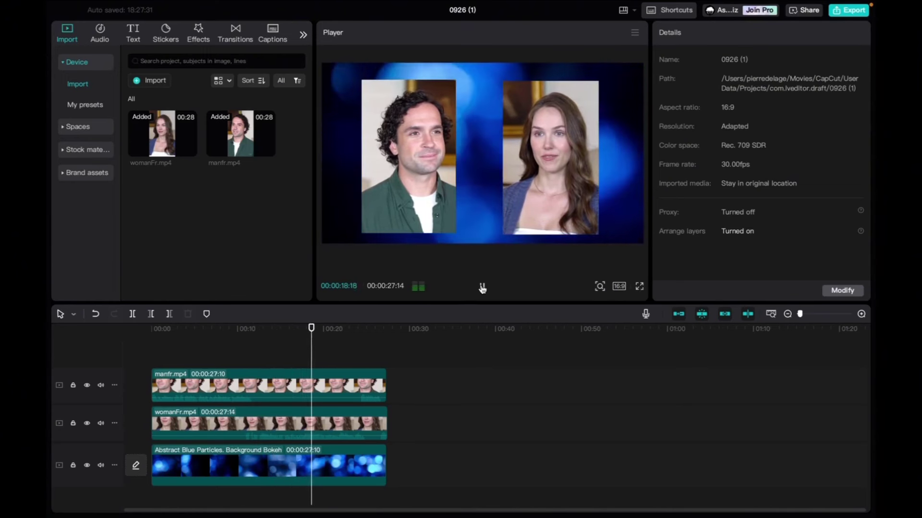
pyautogui.click(482, 287)
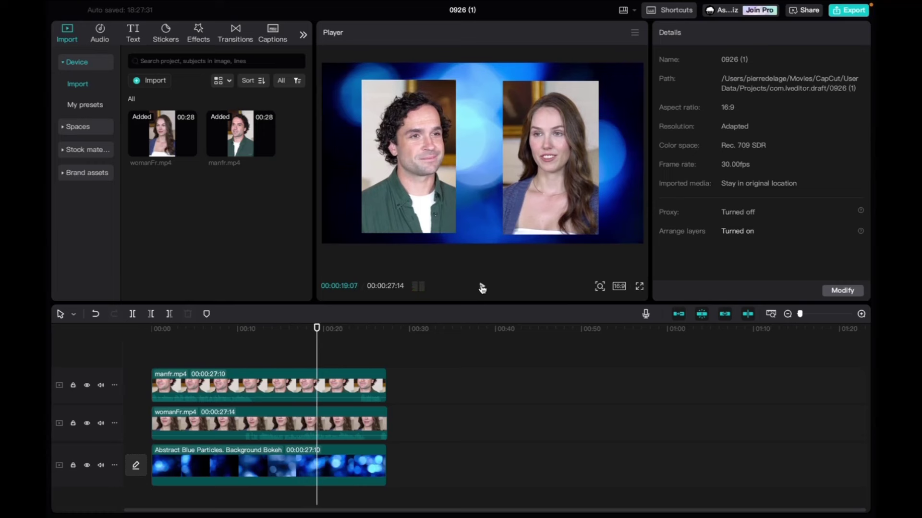
# Export the project "0926 (1)" as a 1080P H.264 mp4 video at 30fps, with the separate MP3 audio export turned off
pyautogui.click(863, 18)
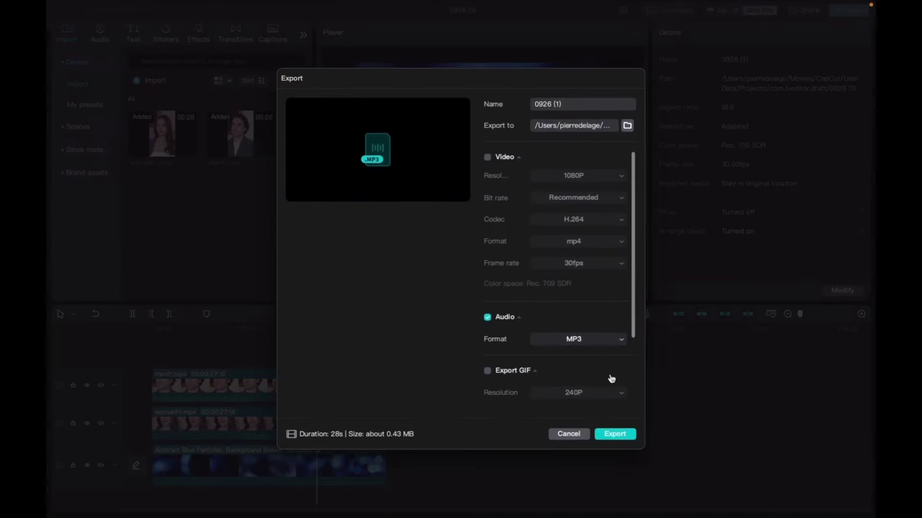
pyautogui.click(488, 157)
pyautogui.click(488, 317)
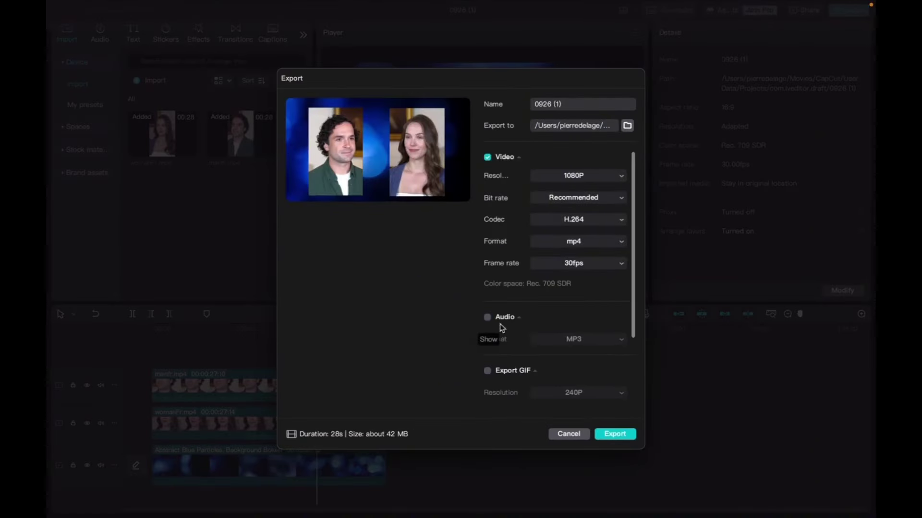
pyautogui.click(623, 434)
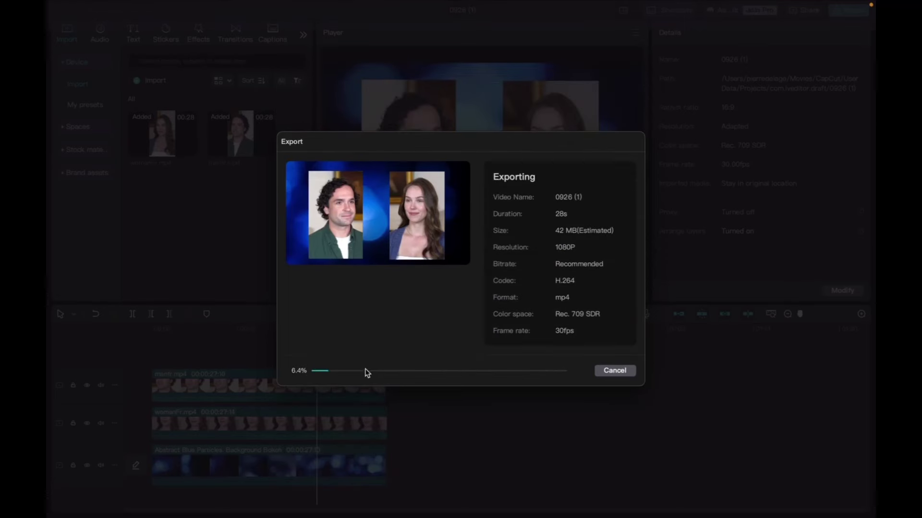